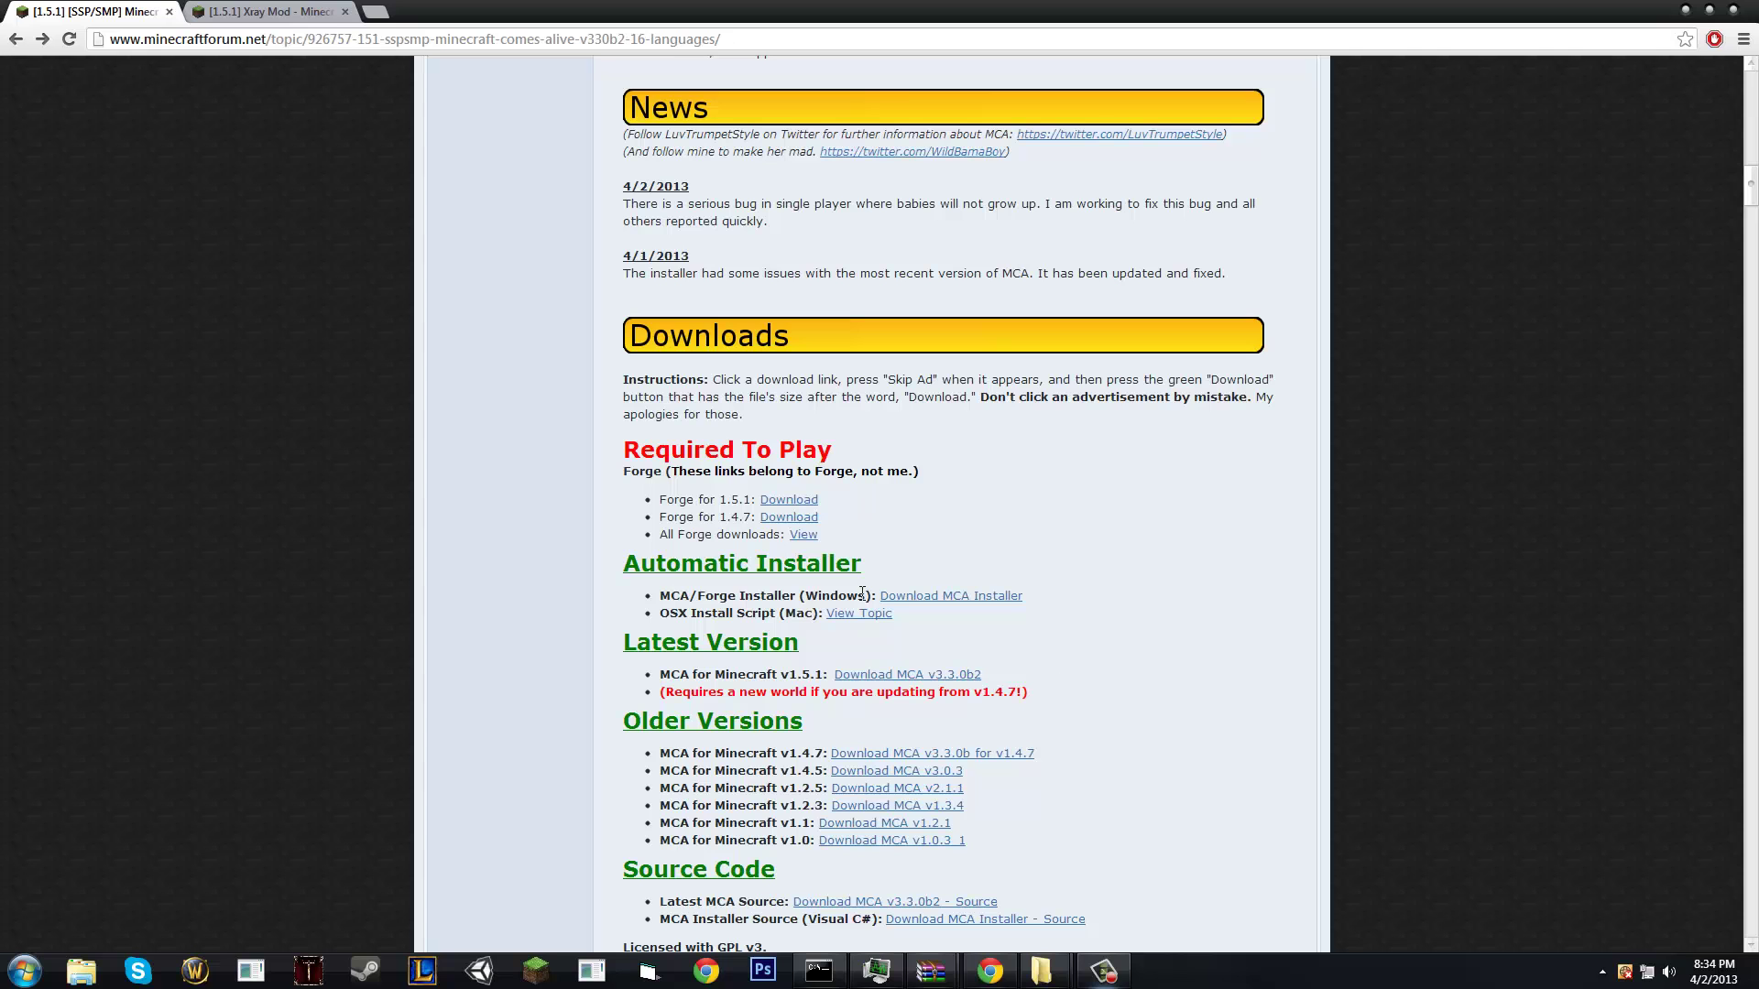
Step: Switch to the X-Ray Mod forum topic and review its notes, functions and download links for 1.5.1
click(267, 12)
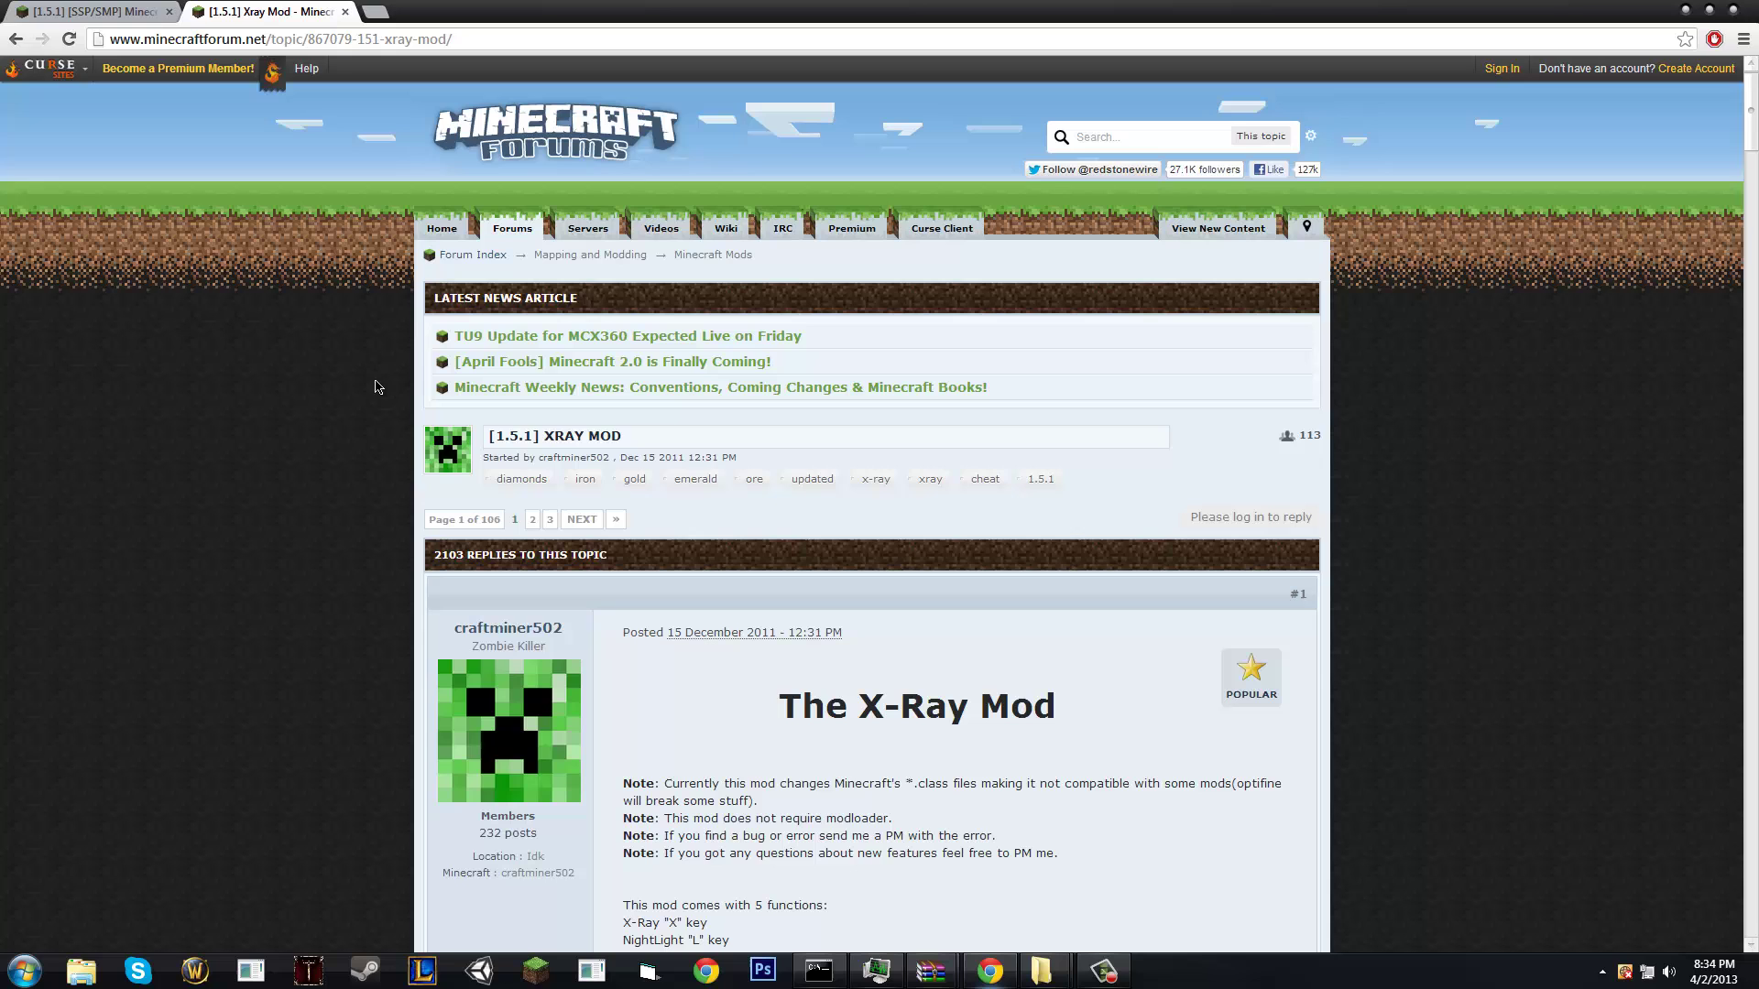
scroll(371, 377, down, 7)
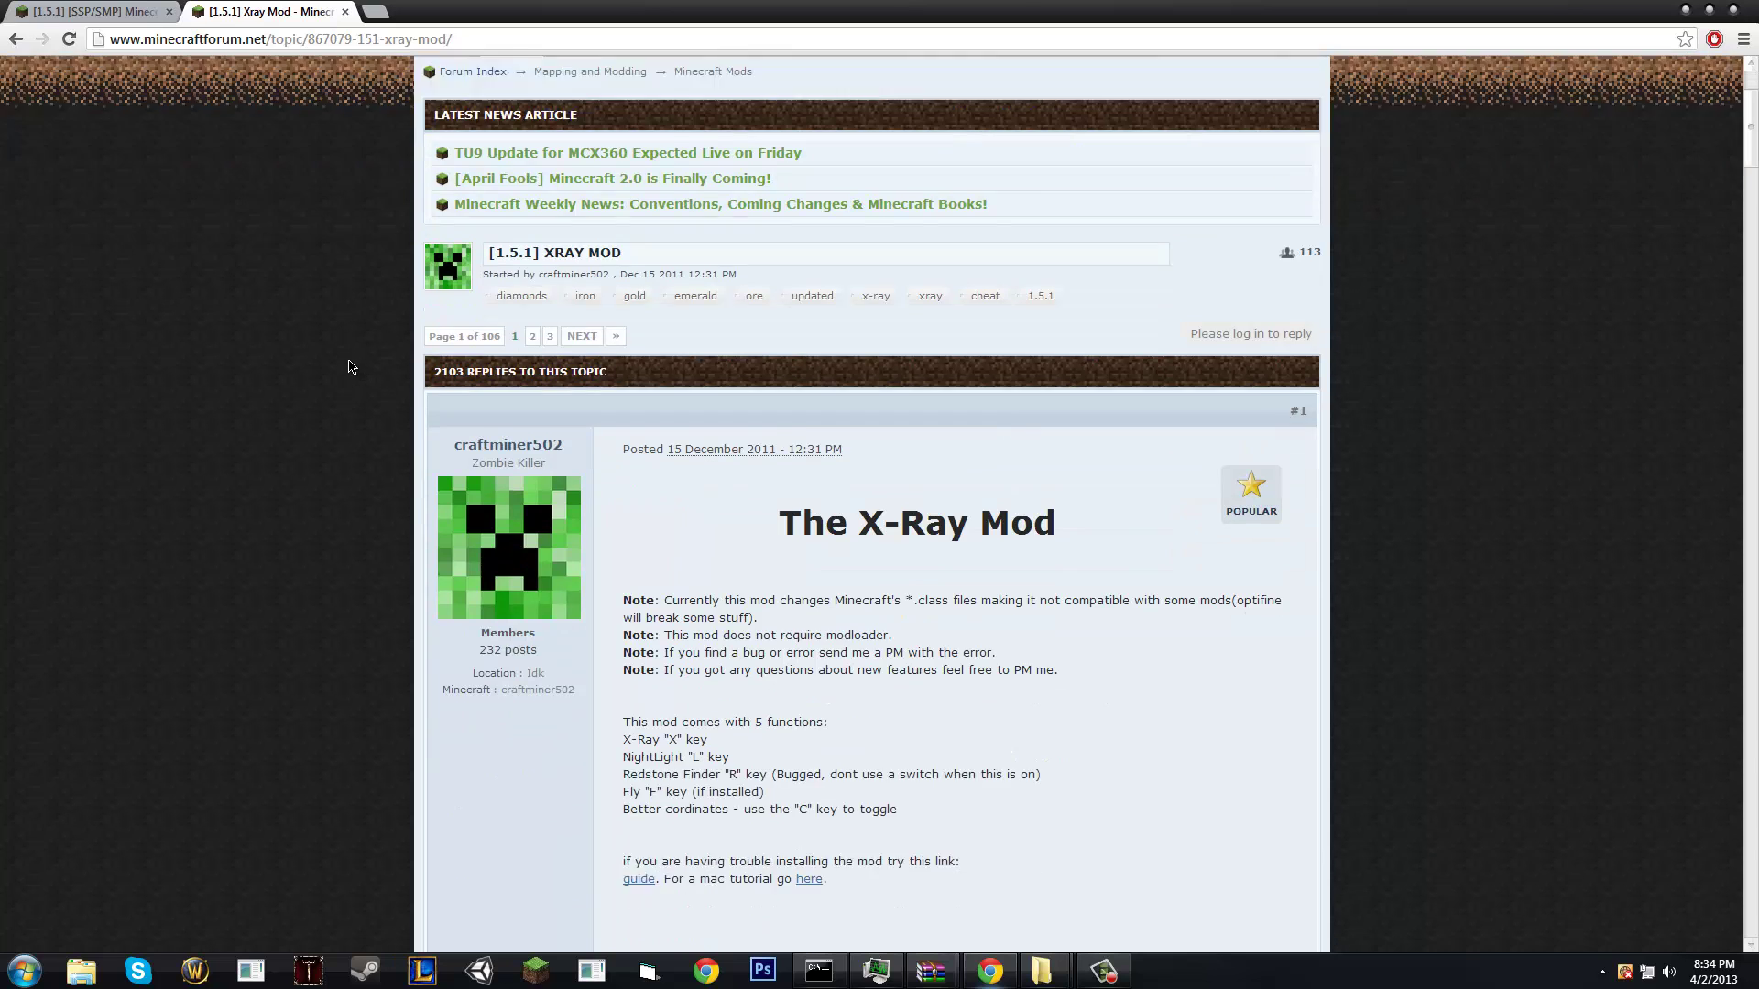
scroll(338, 360, down, 5)
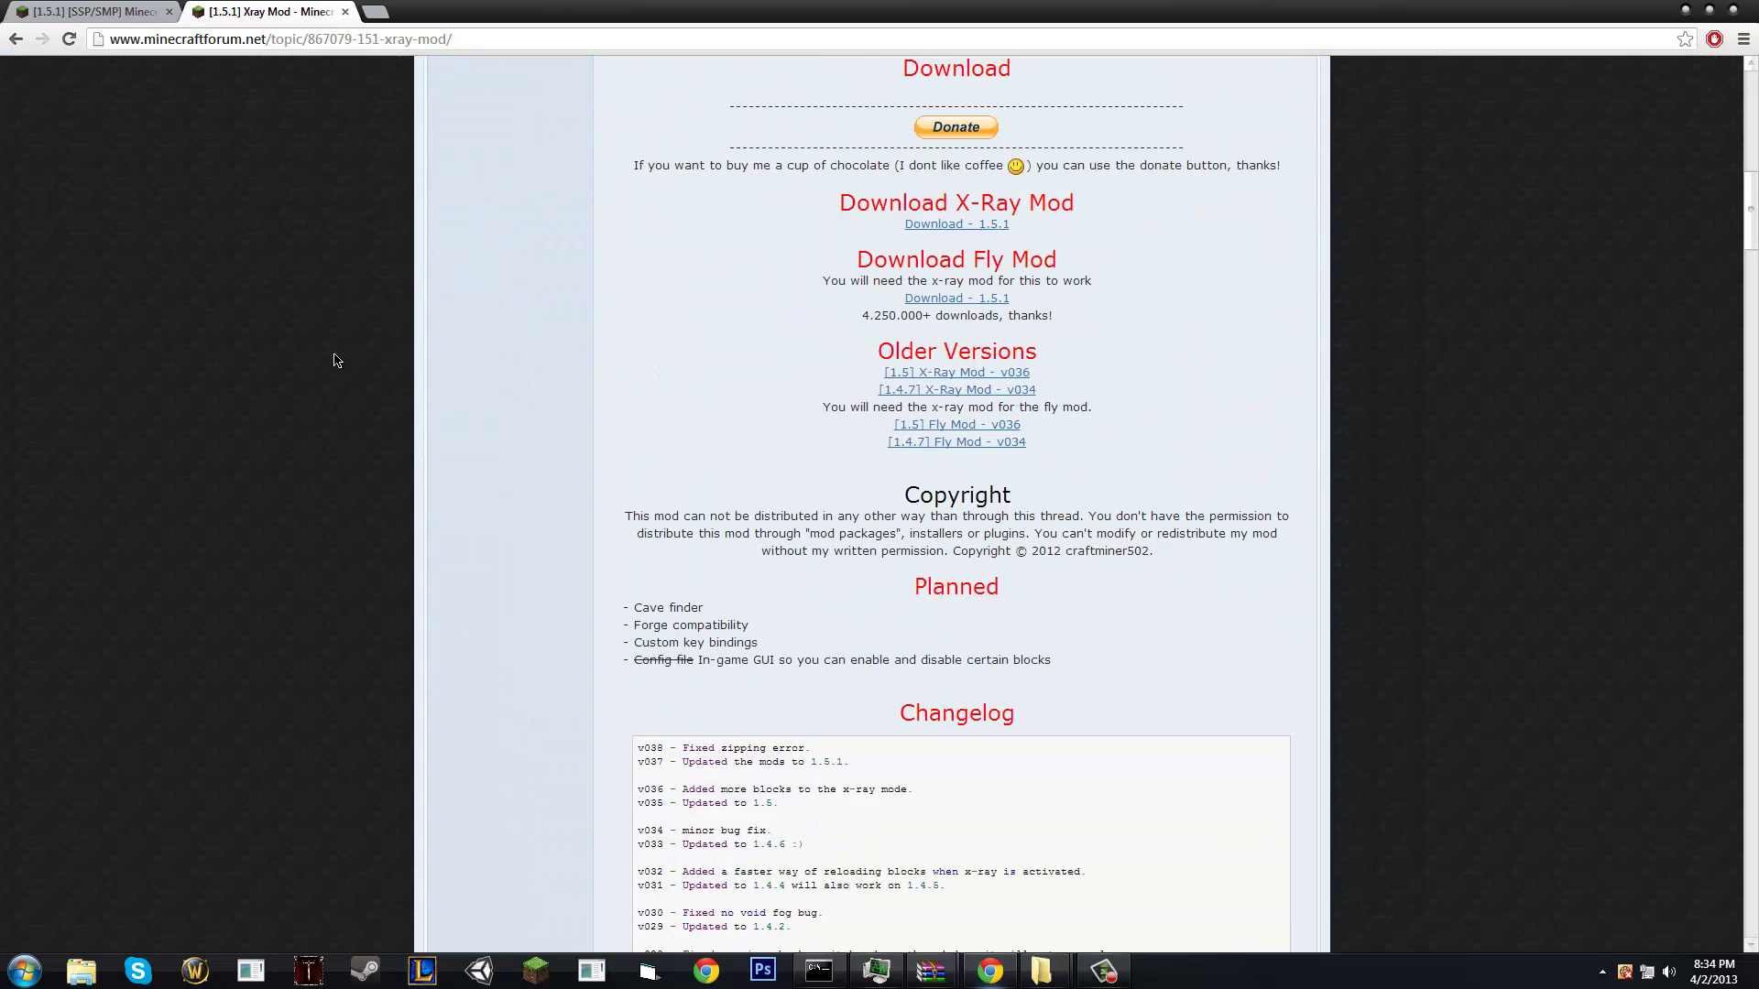
scroll(458, 384, down, 1)
scroll(582, 393, up, 5)
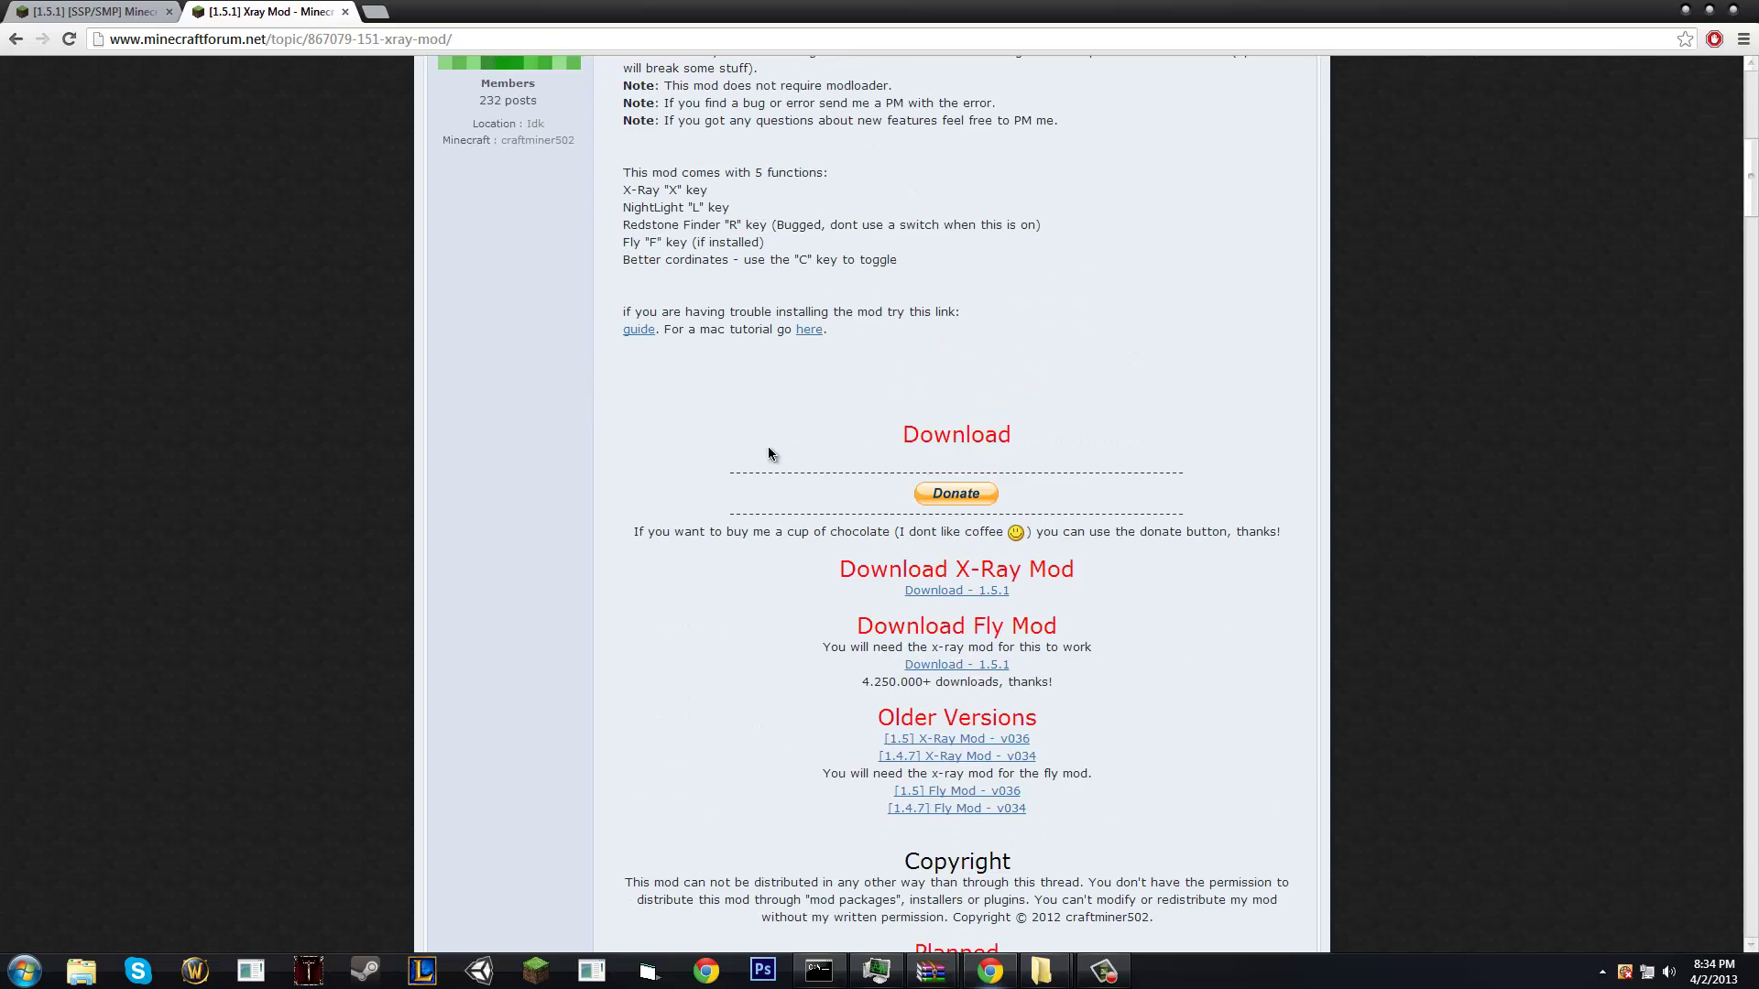
scroll(769, 452, up, 8)
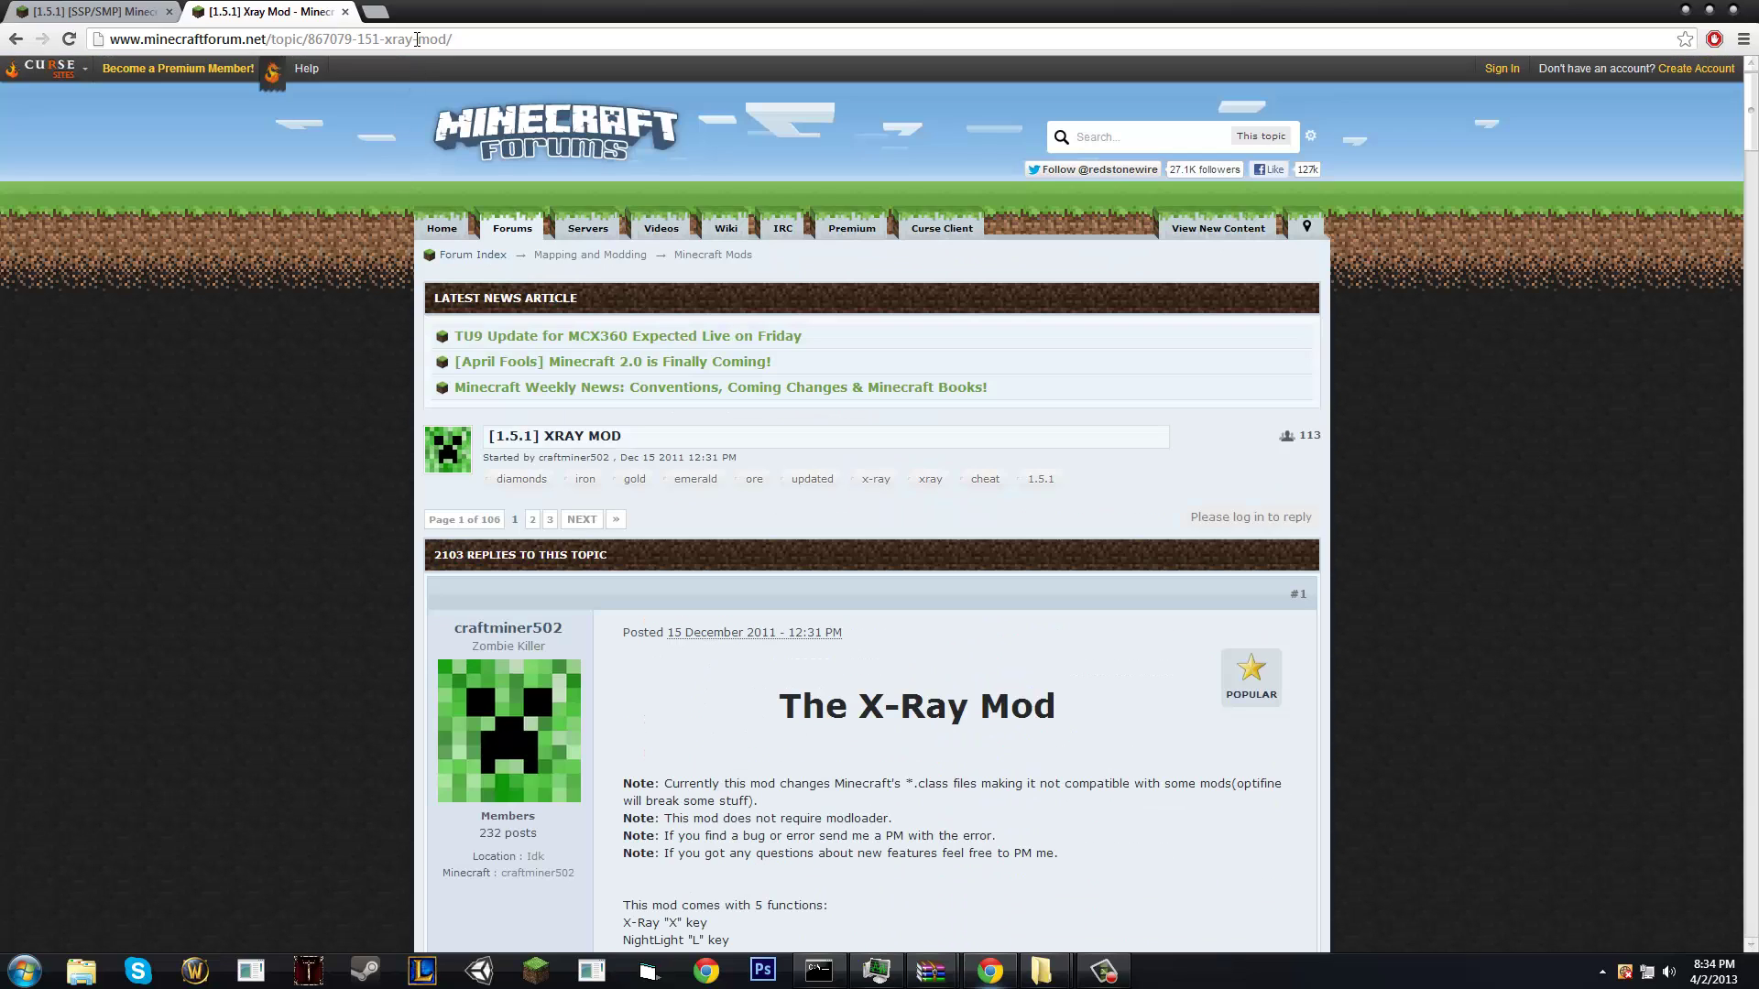
scroll(453, 414, down, 8)
scroll(449, 407, up, 8)
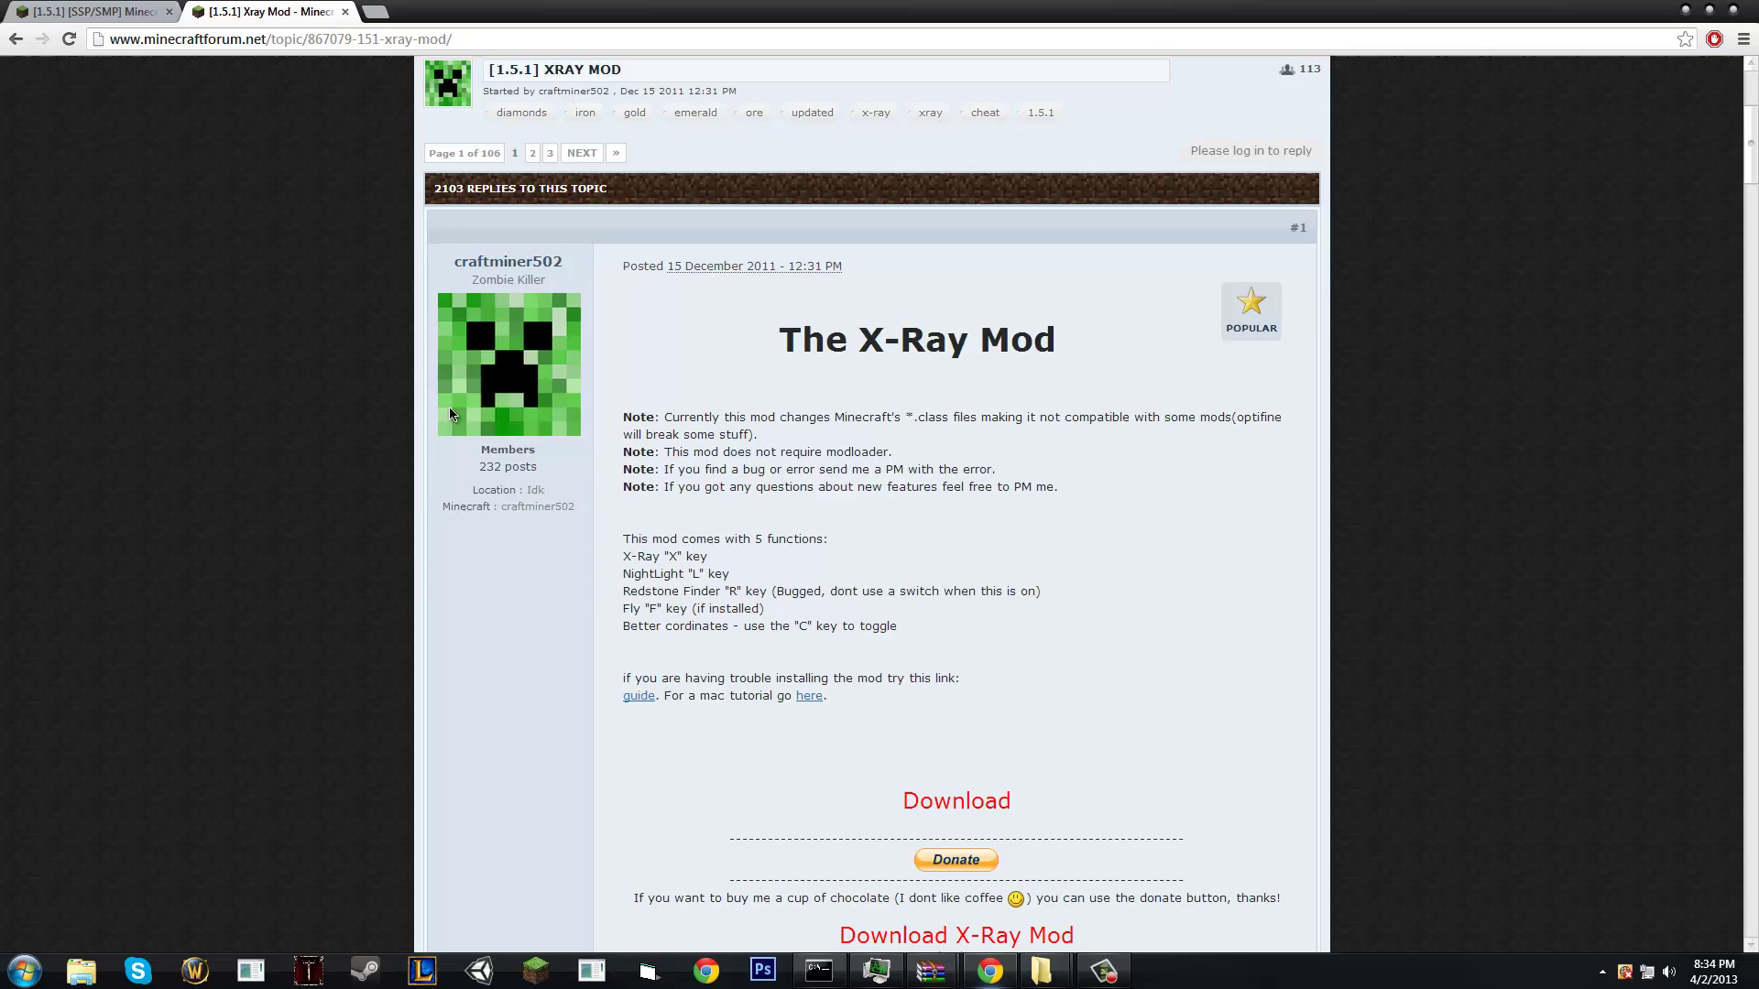
scroll(386, 572, down, 7)
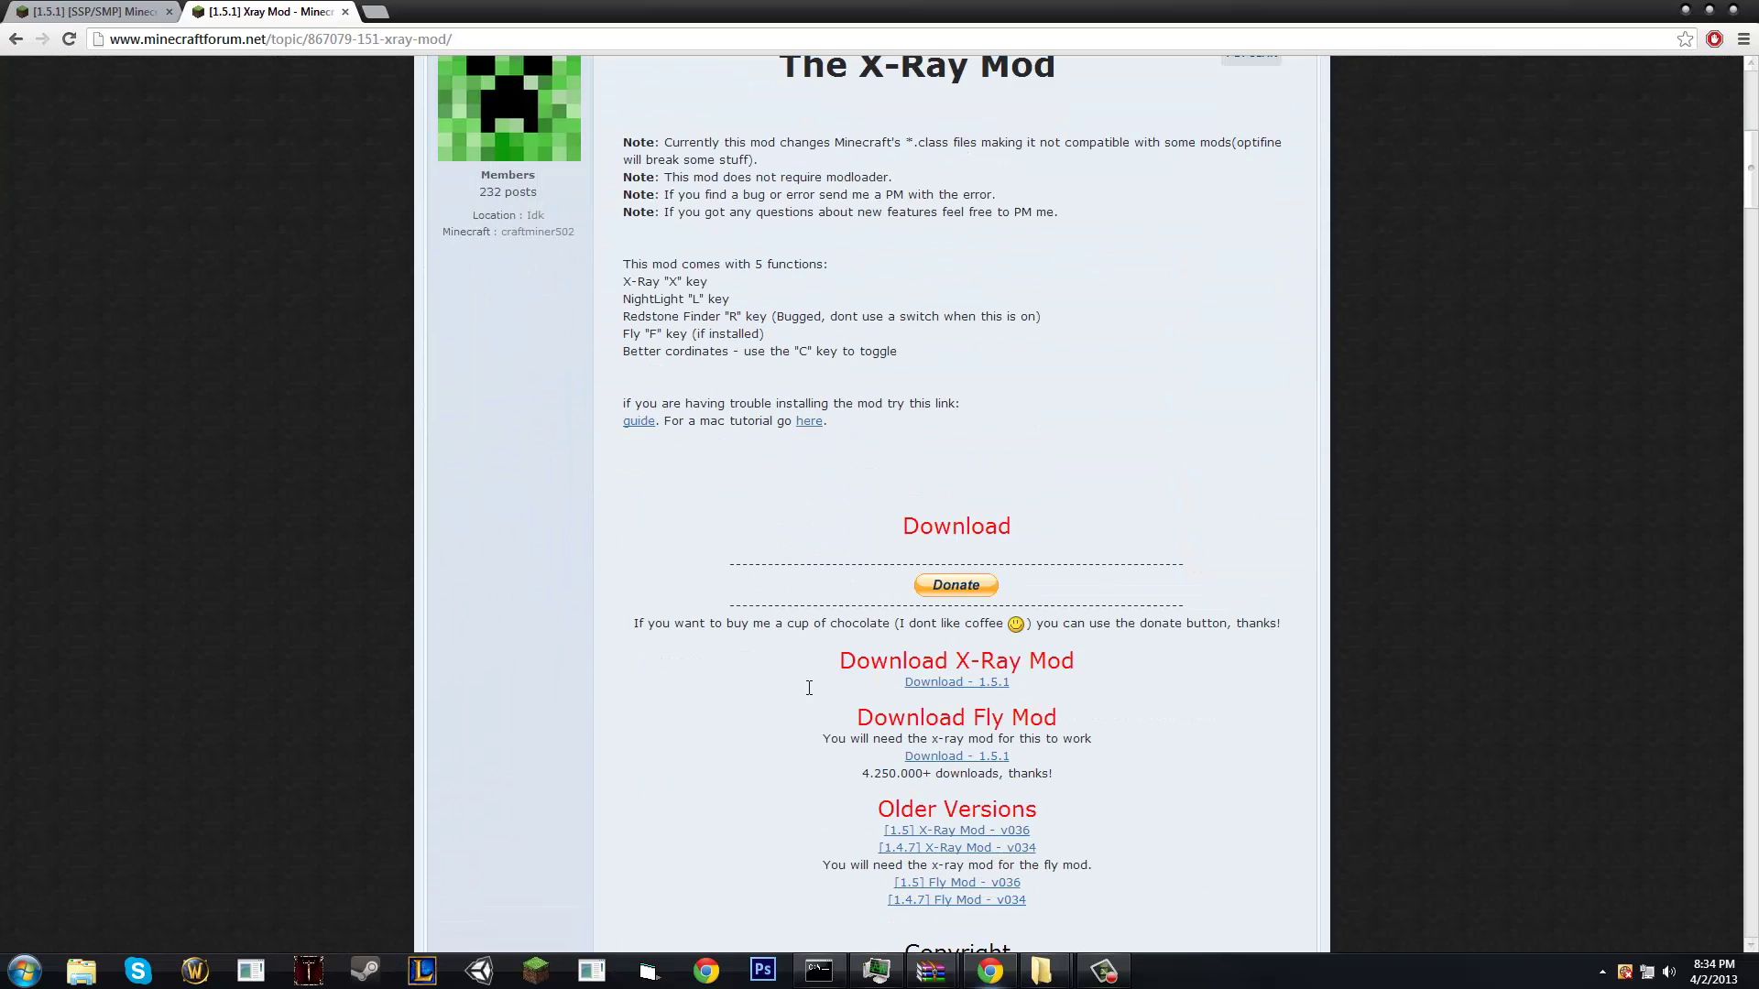
right_click(942, 687)
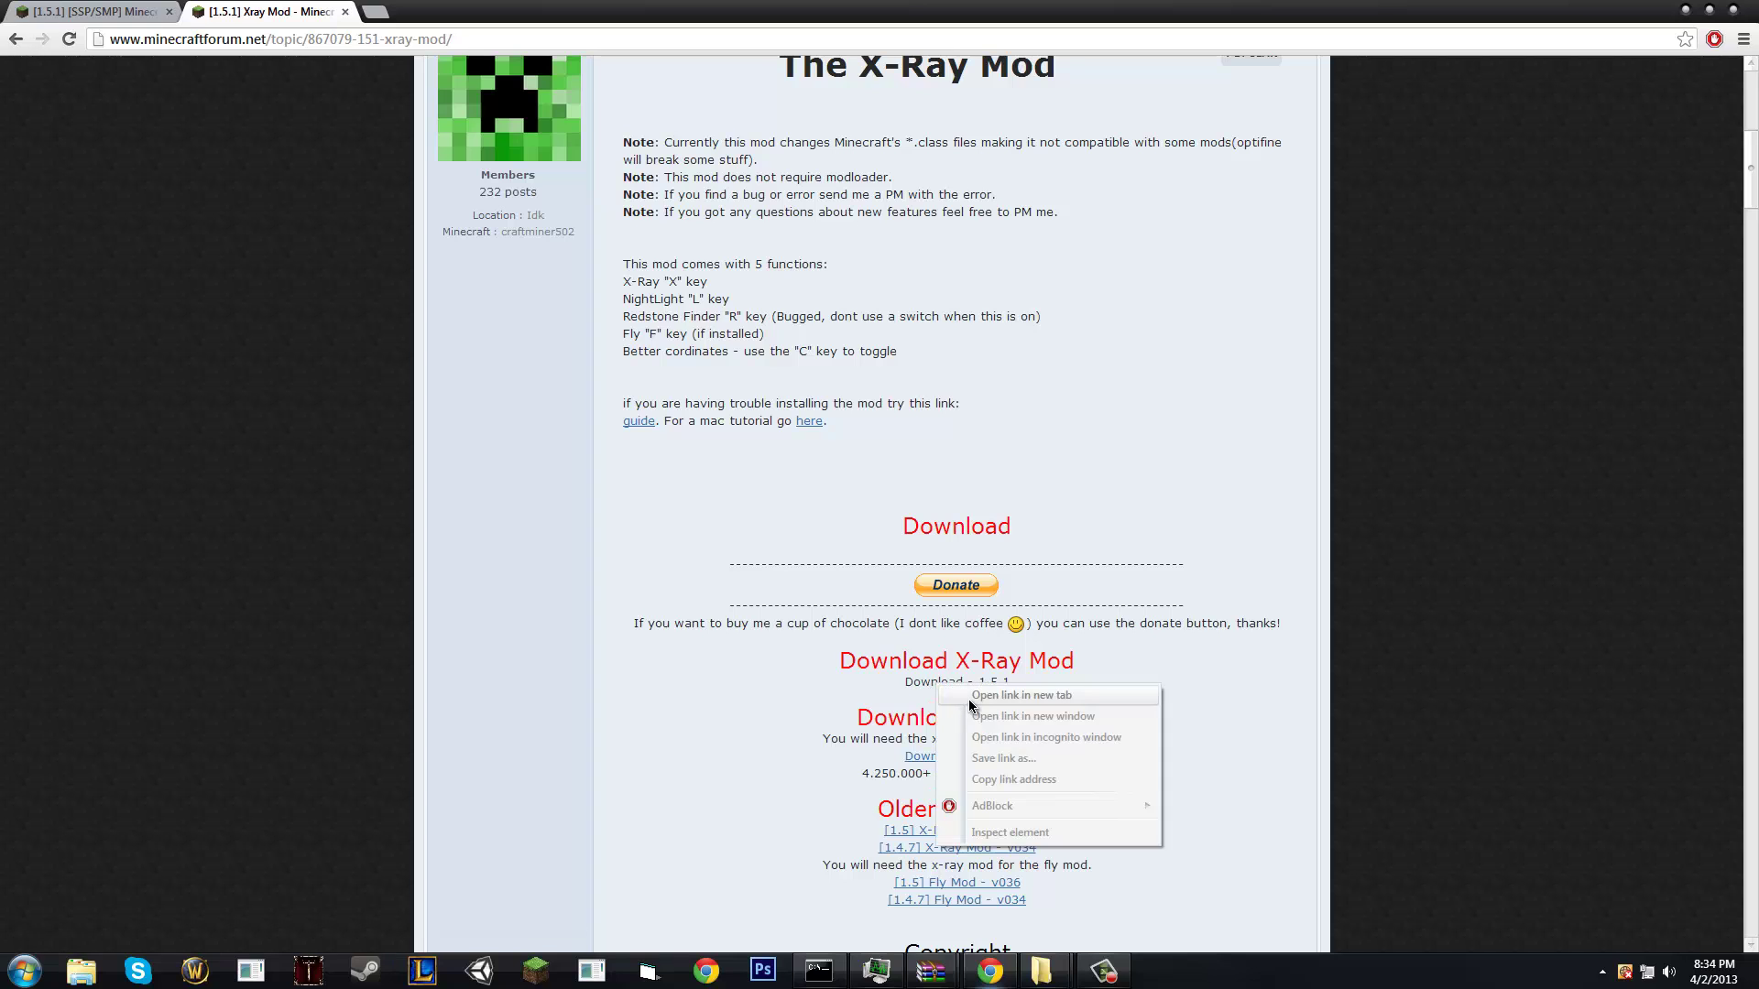
click(970, 700)
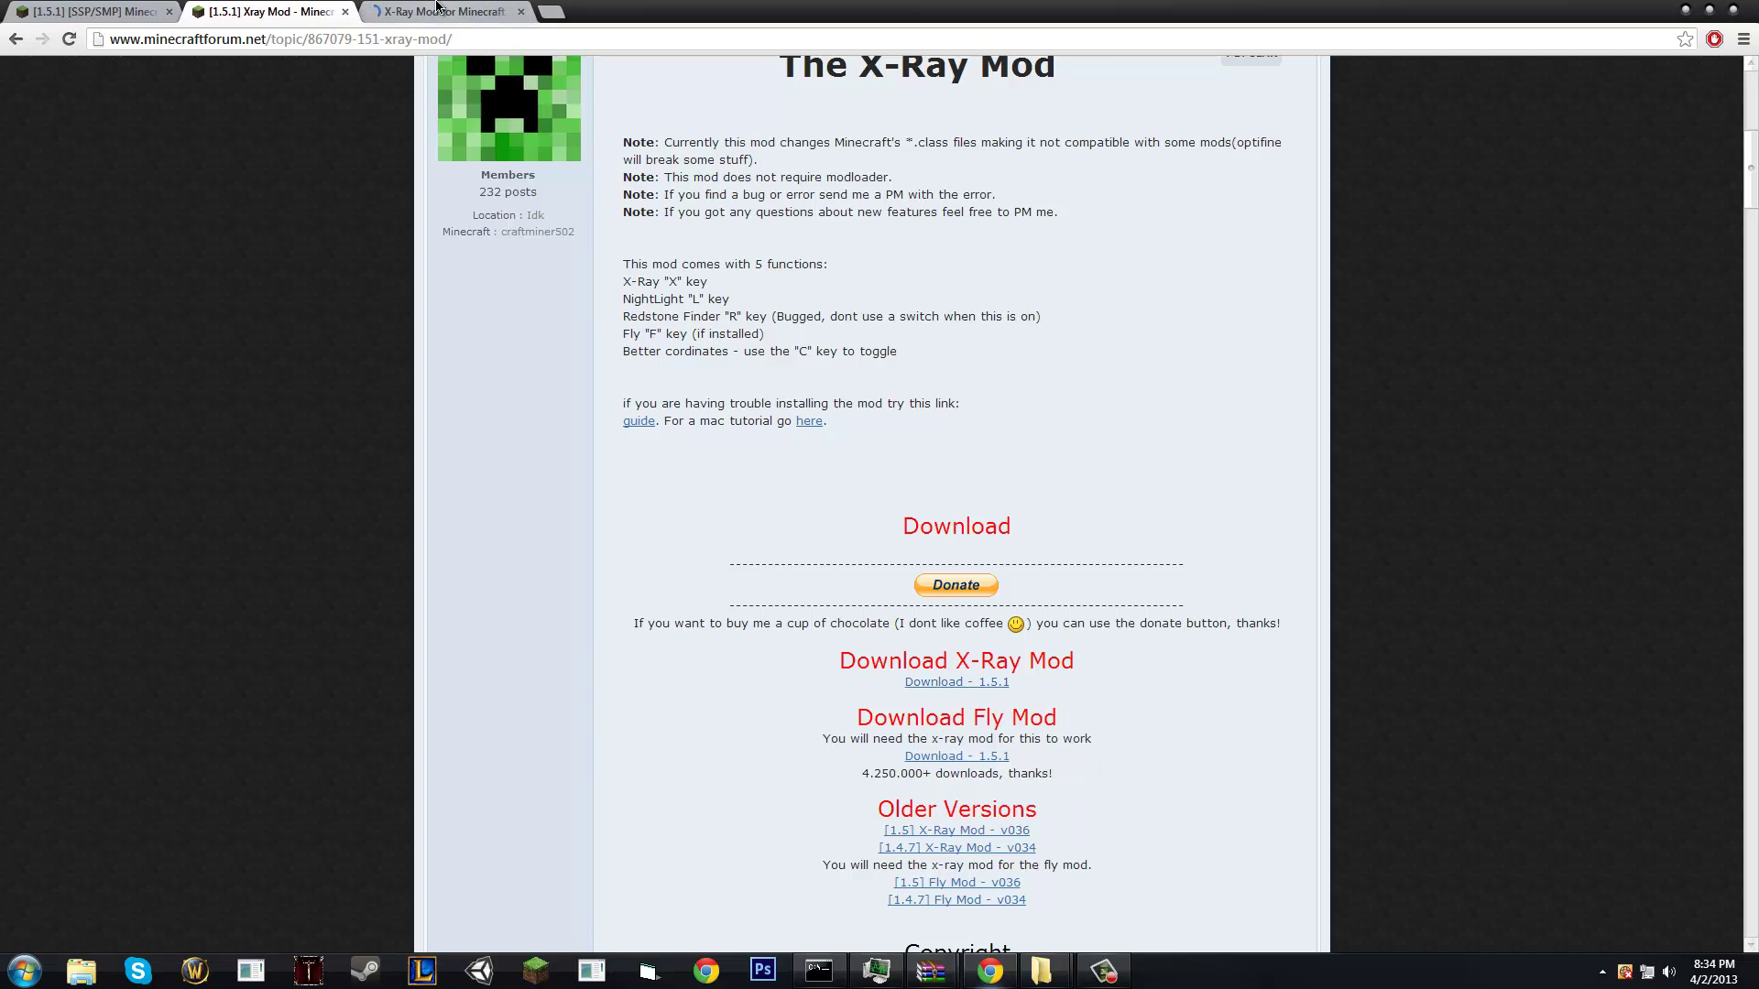
click(437, 9)
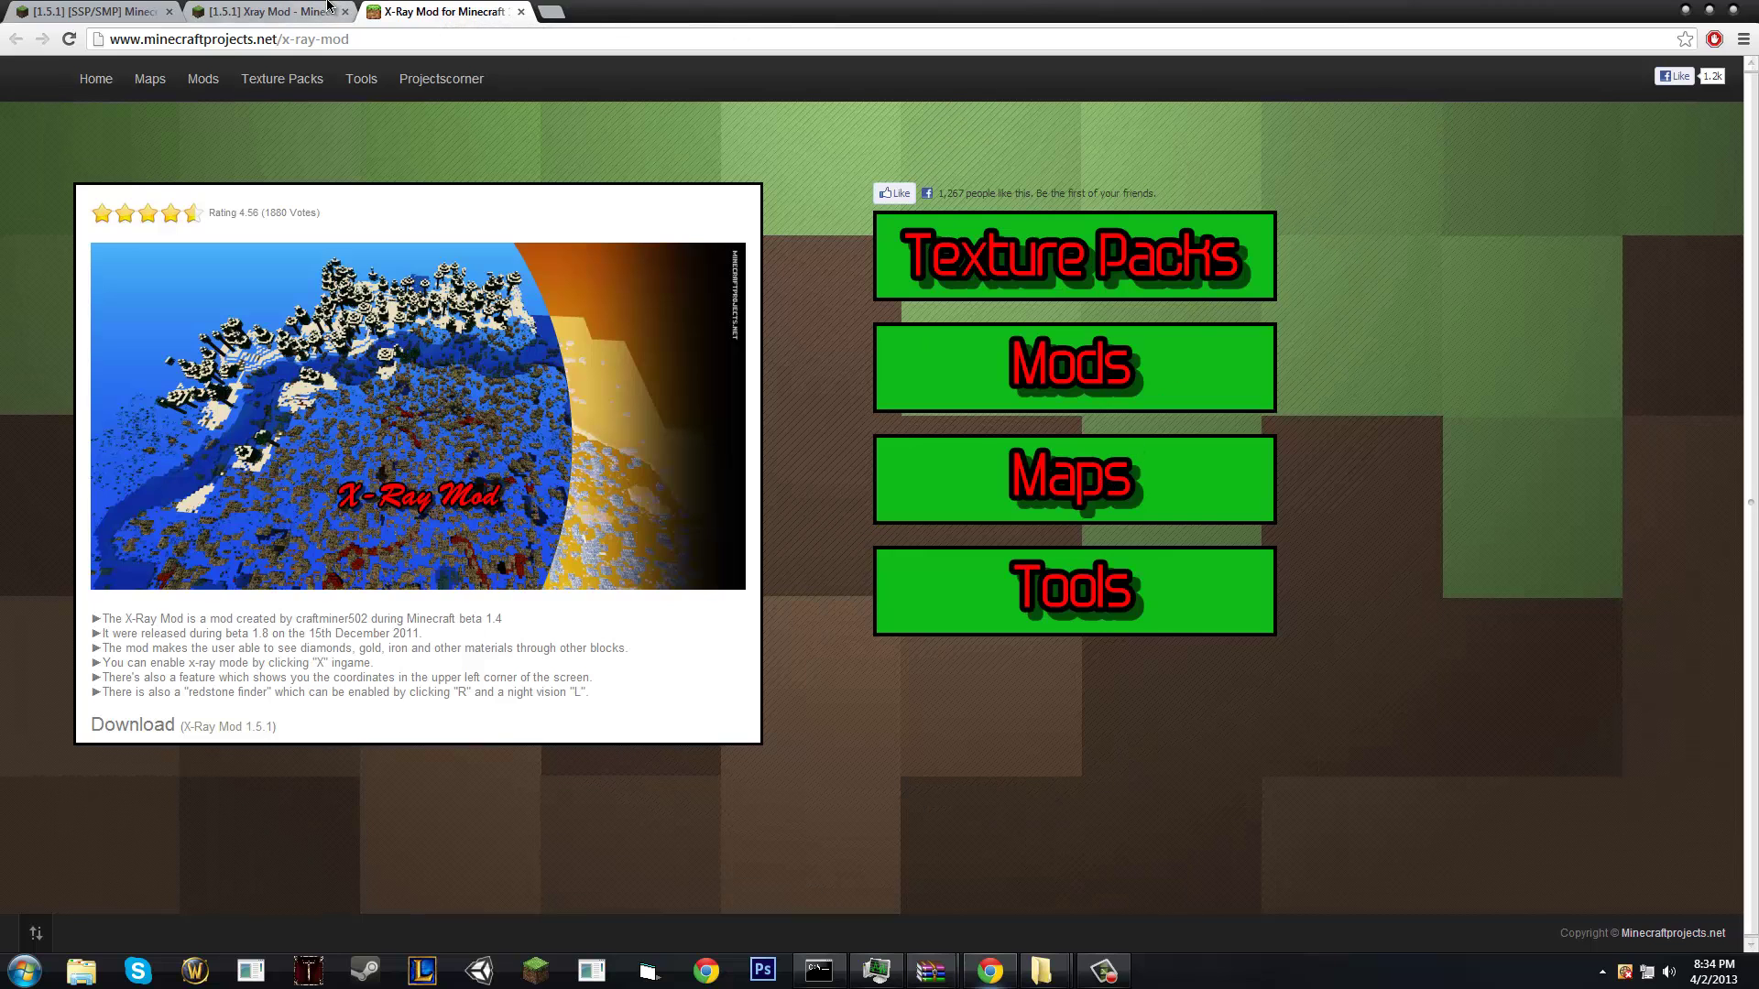
key(ctrl+w)
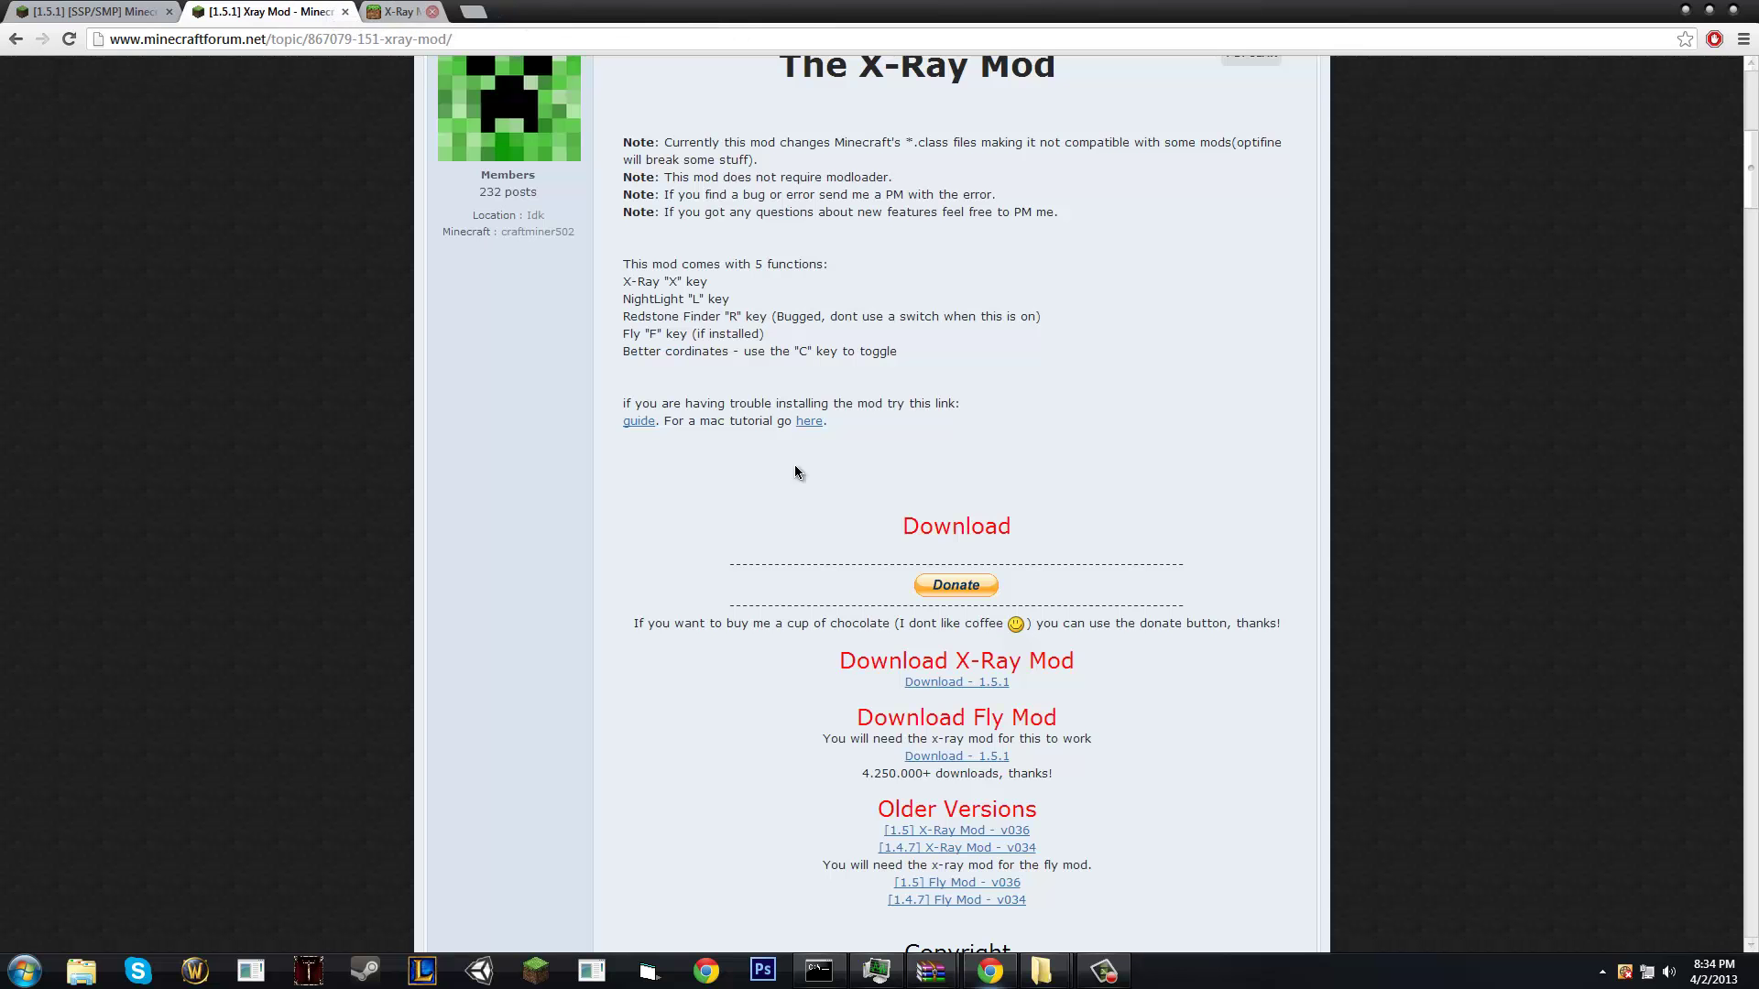
Step: Download the X-Ray Mod for 1.5.1 and open the downloaded zip in WinRAR, placing its window clear of the work area
click(953, 682)
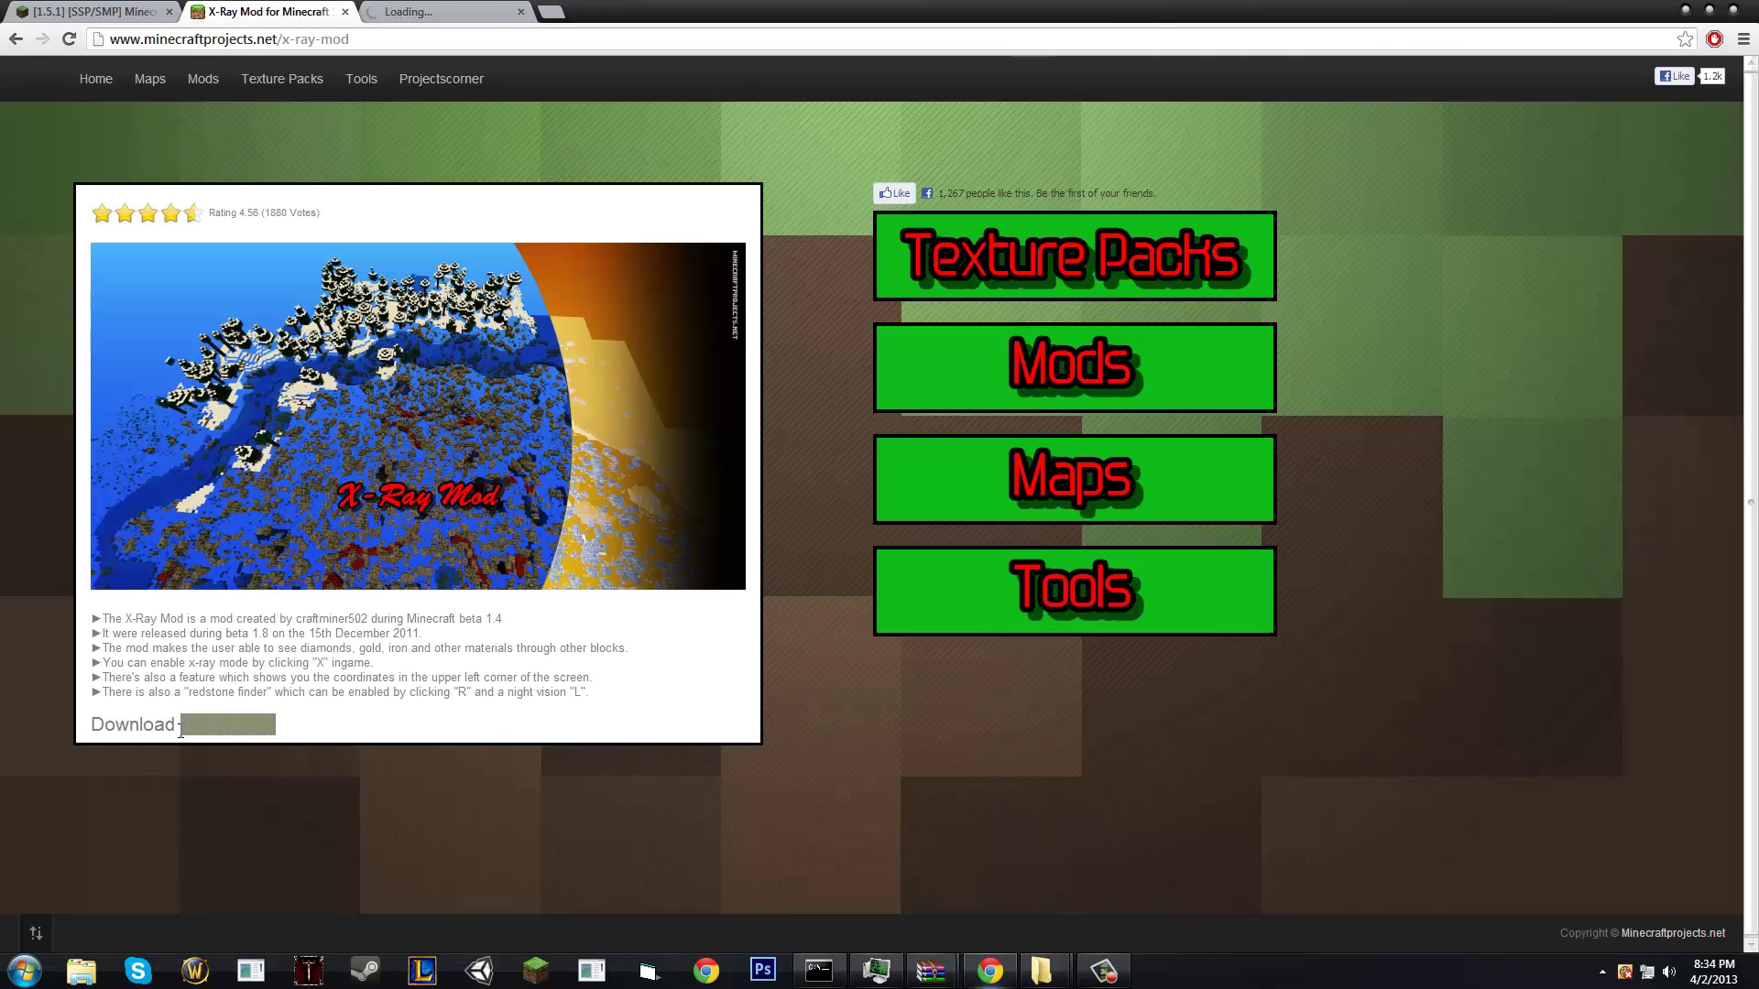
click(486, 692)
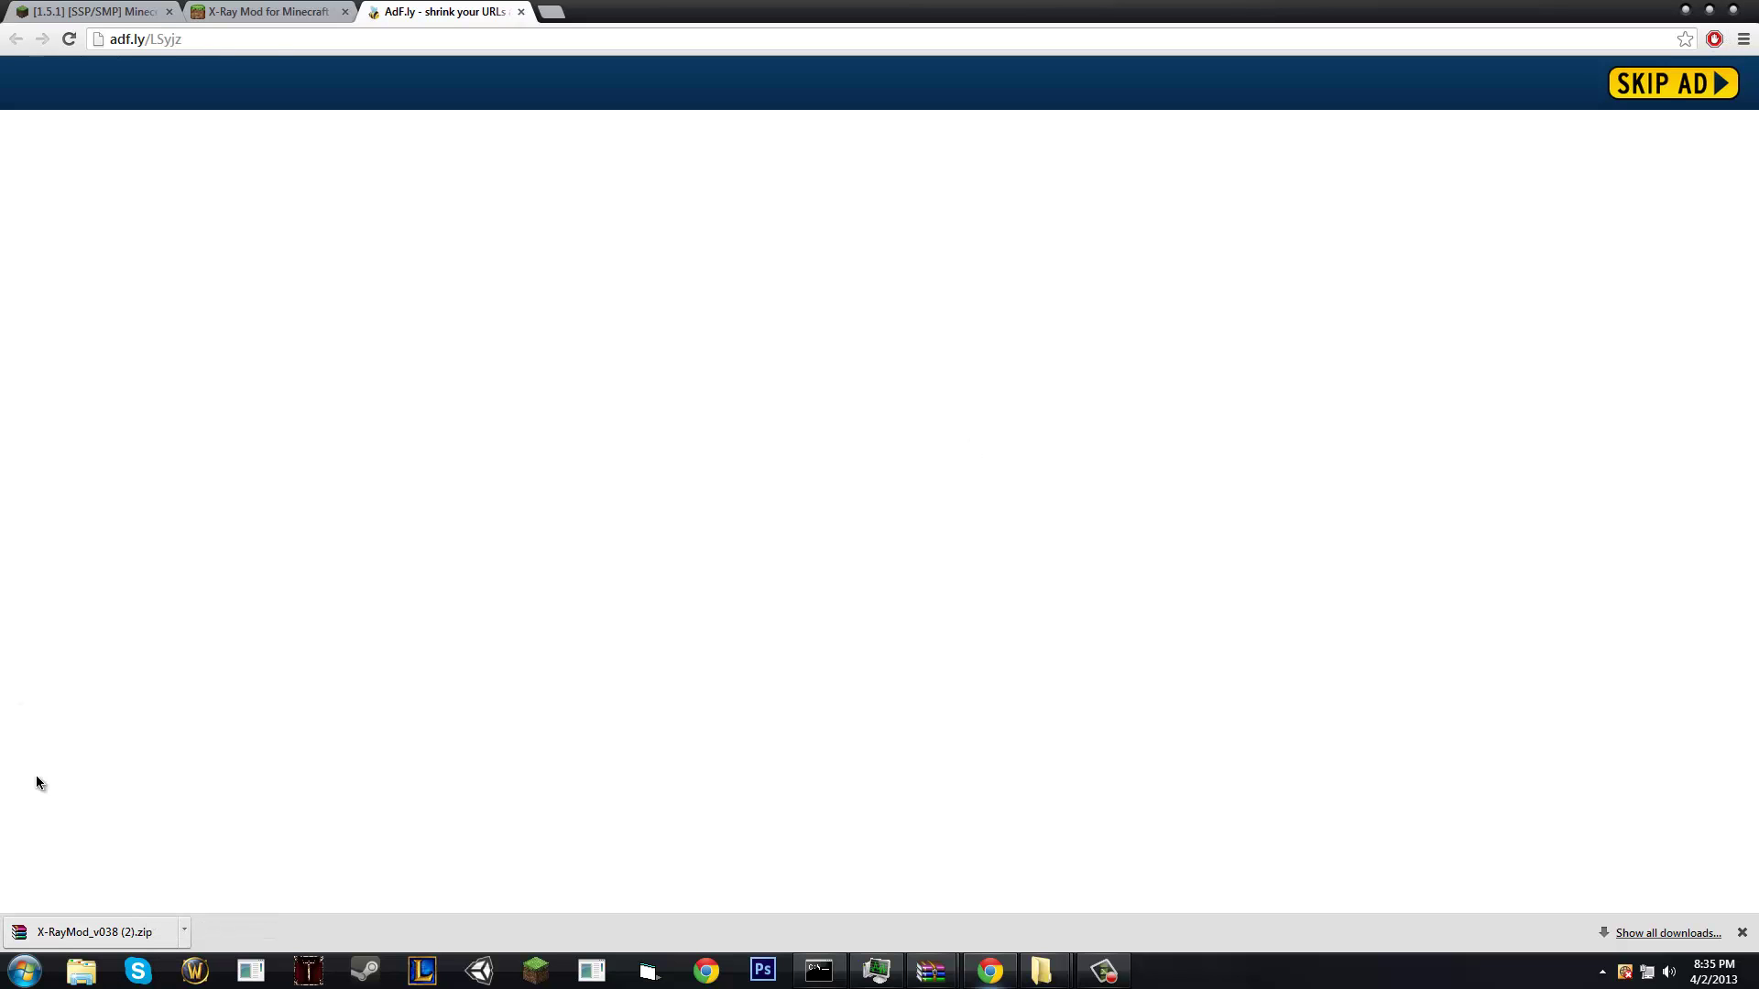
click(114, 923)
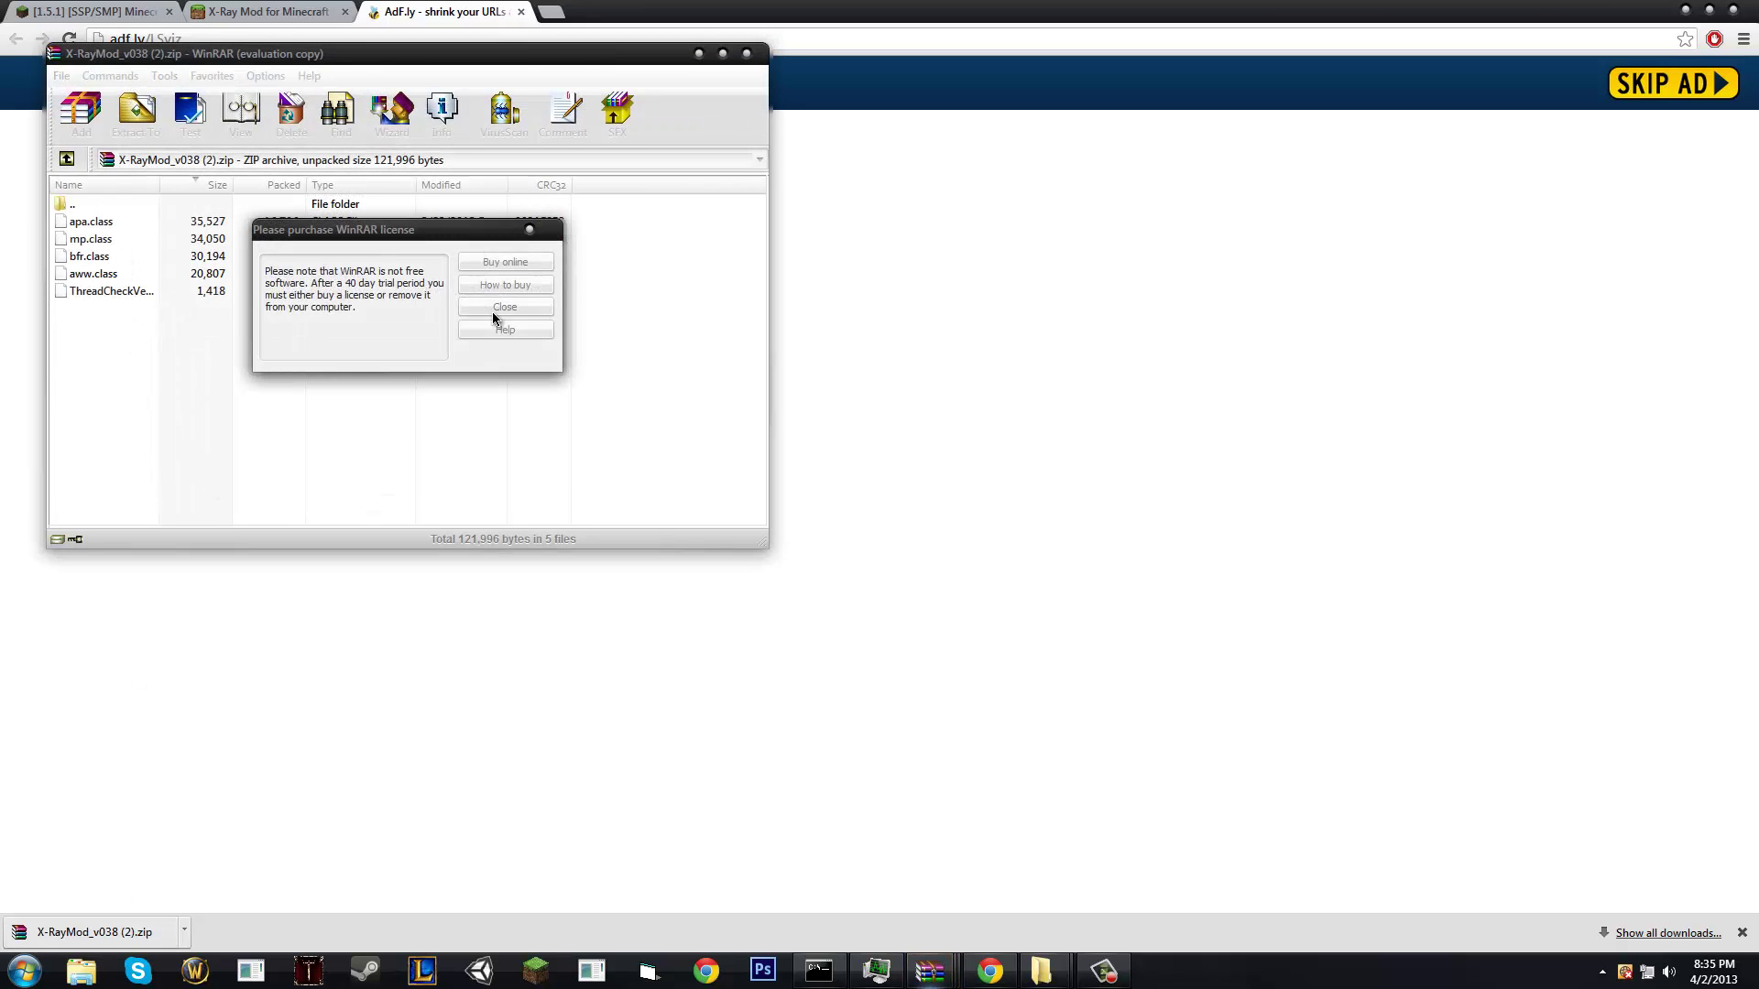
click(505, 307)
drag(340, 59, 1198, 168)
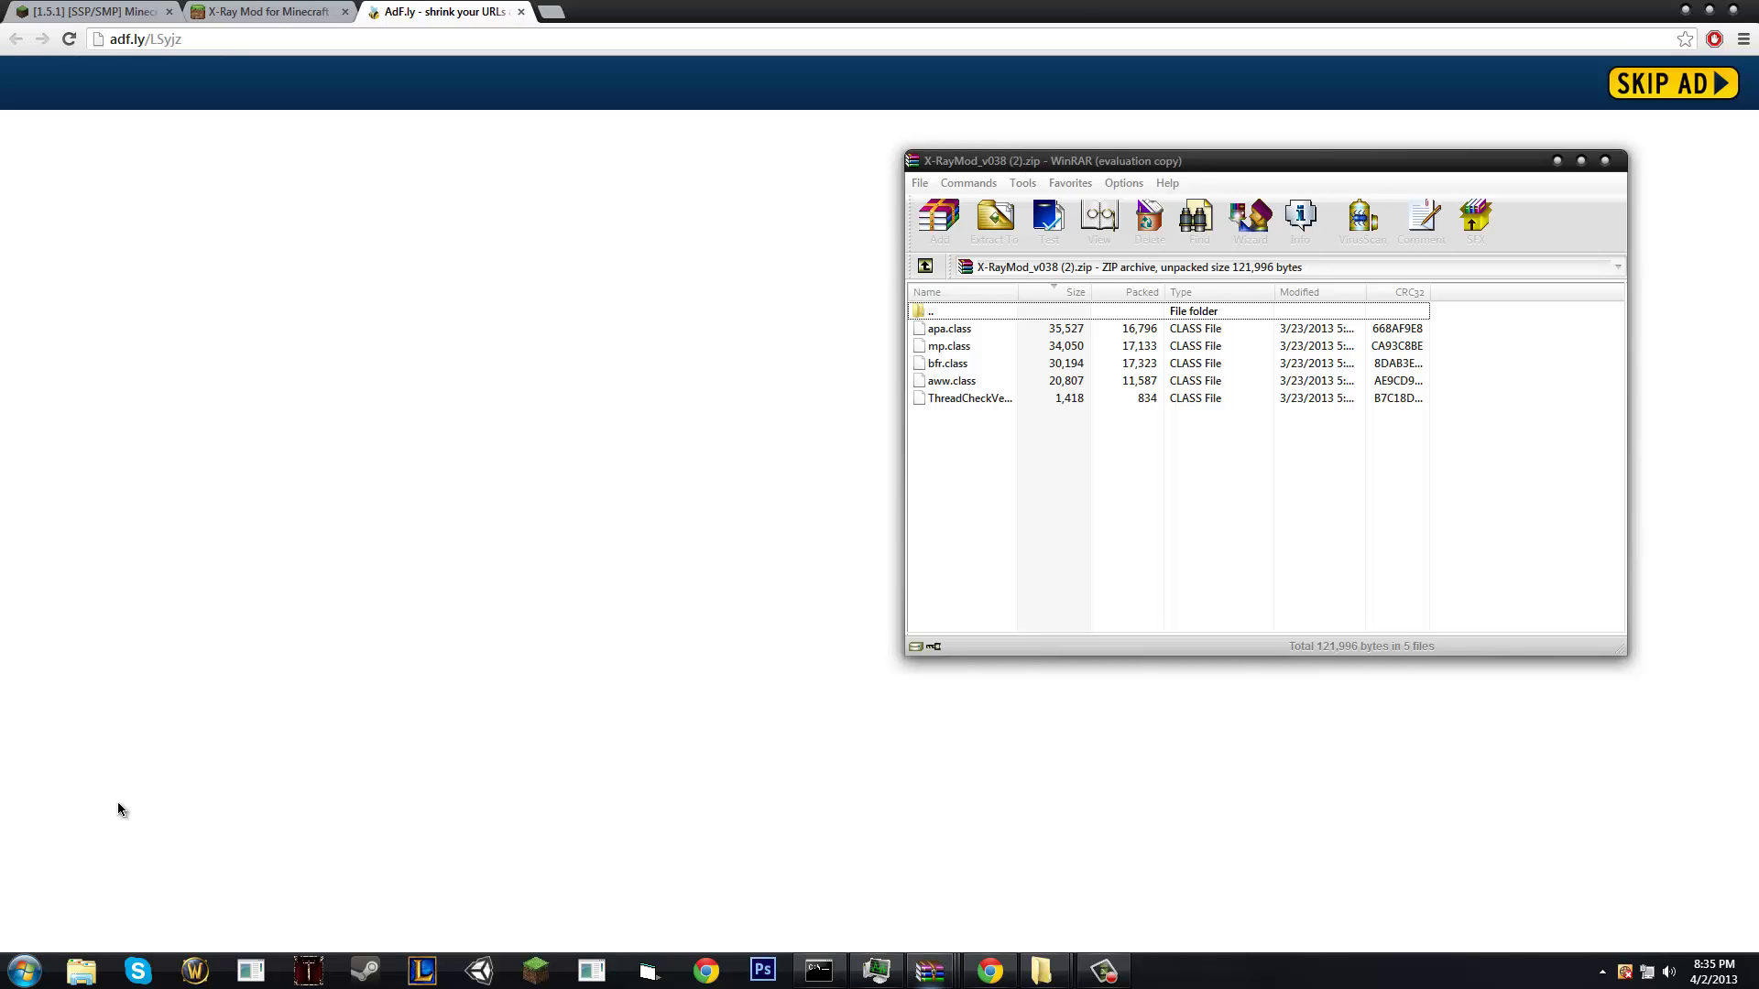
Step: Find the Roaming folder with %appdata% and open the minecraft archive from .minecraft\bin in WinRAR
click(25, 970)
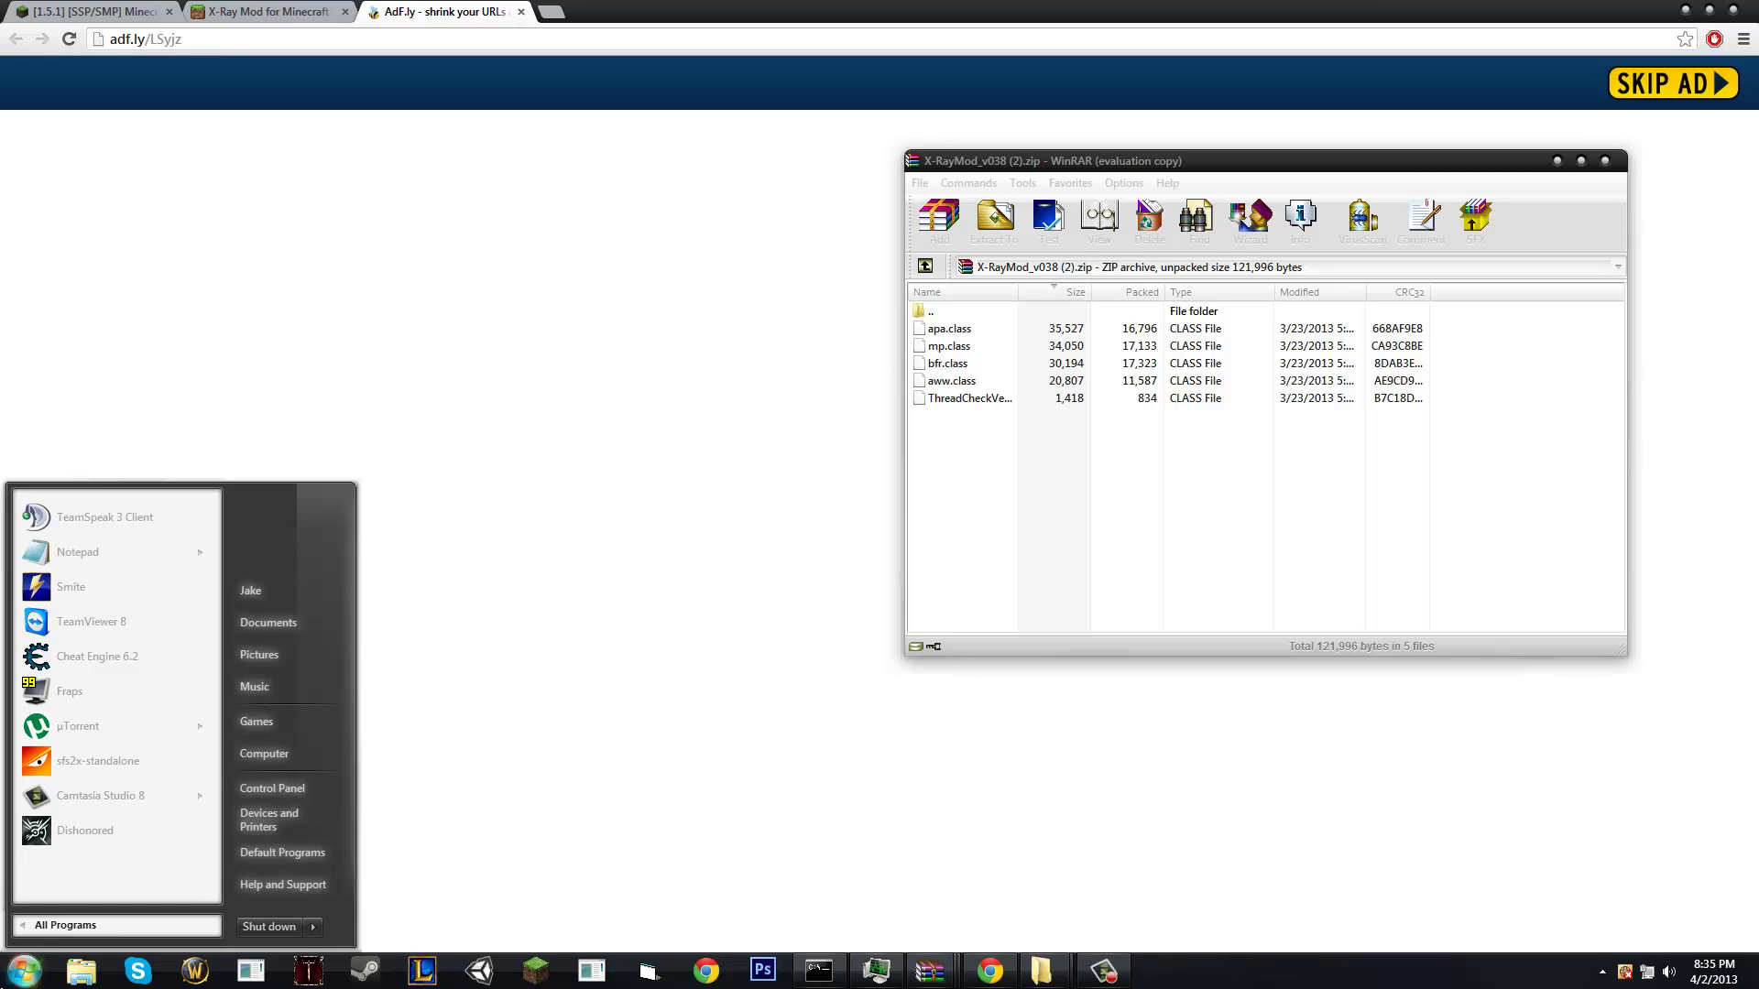
text(%appdata%)
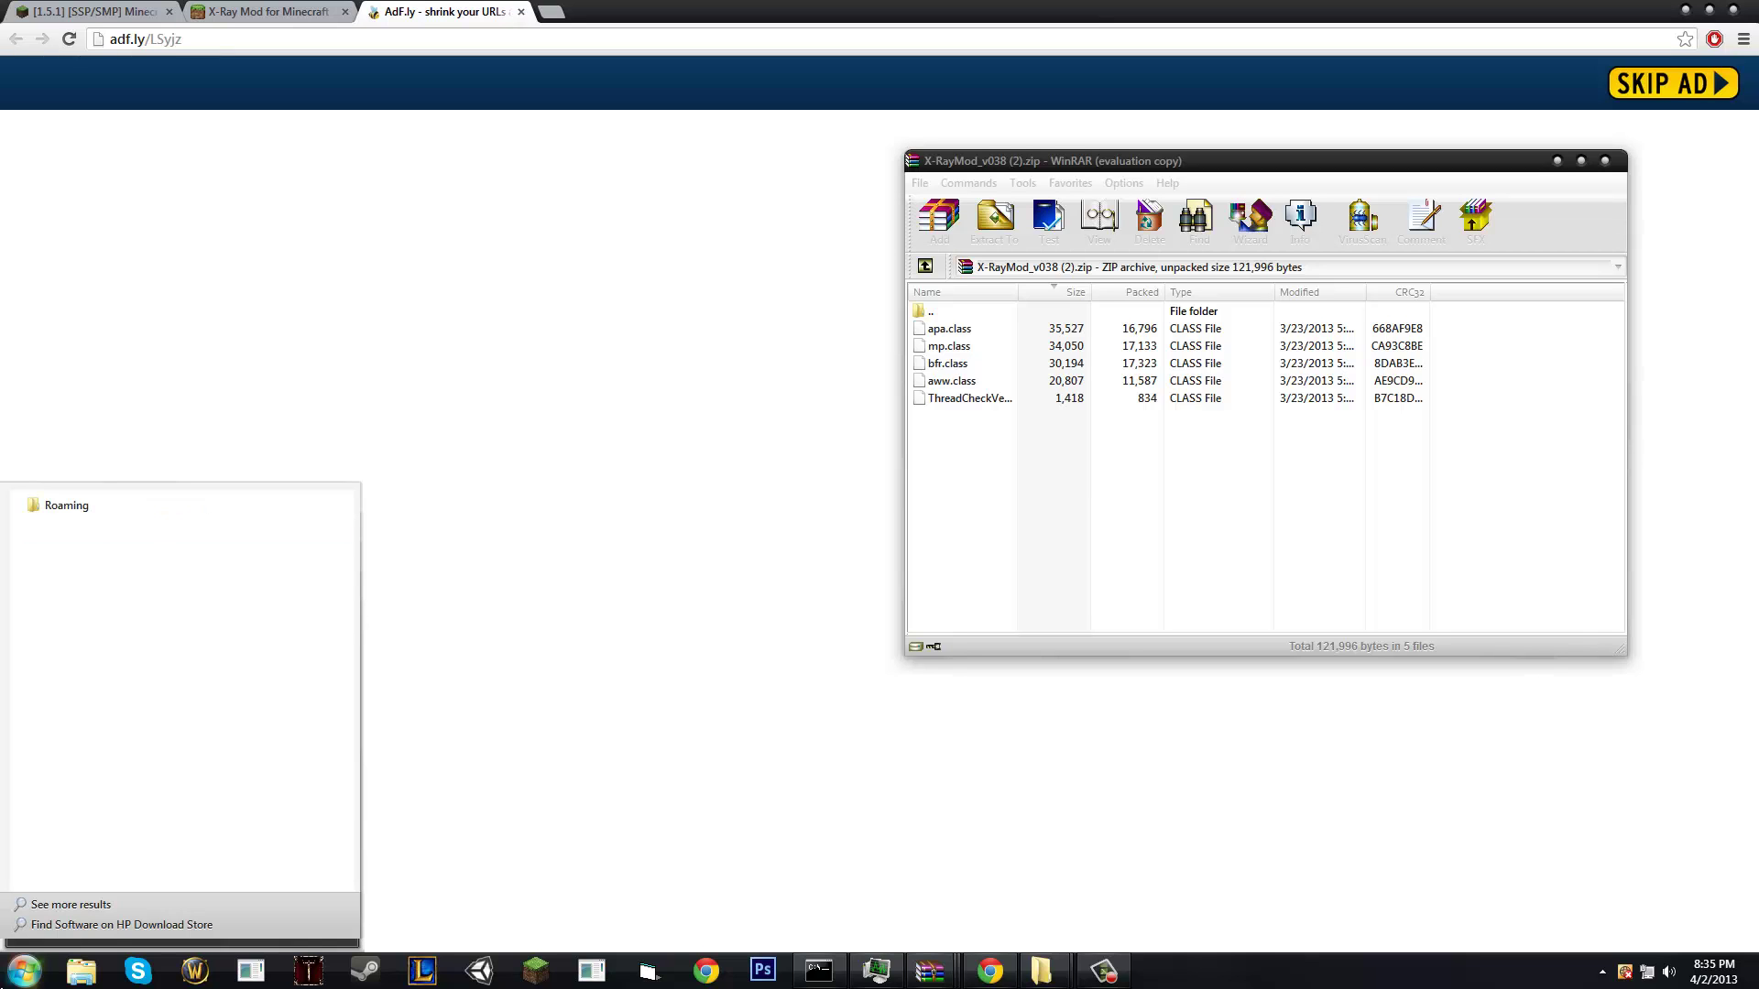
click(55, 510)
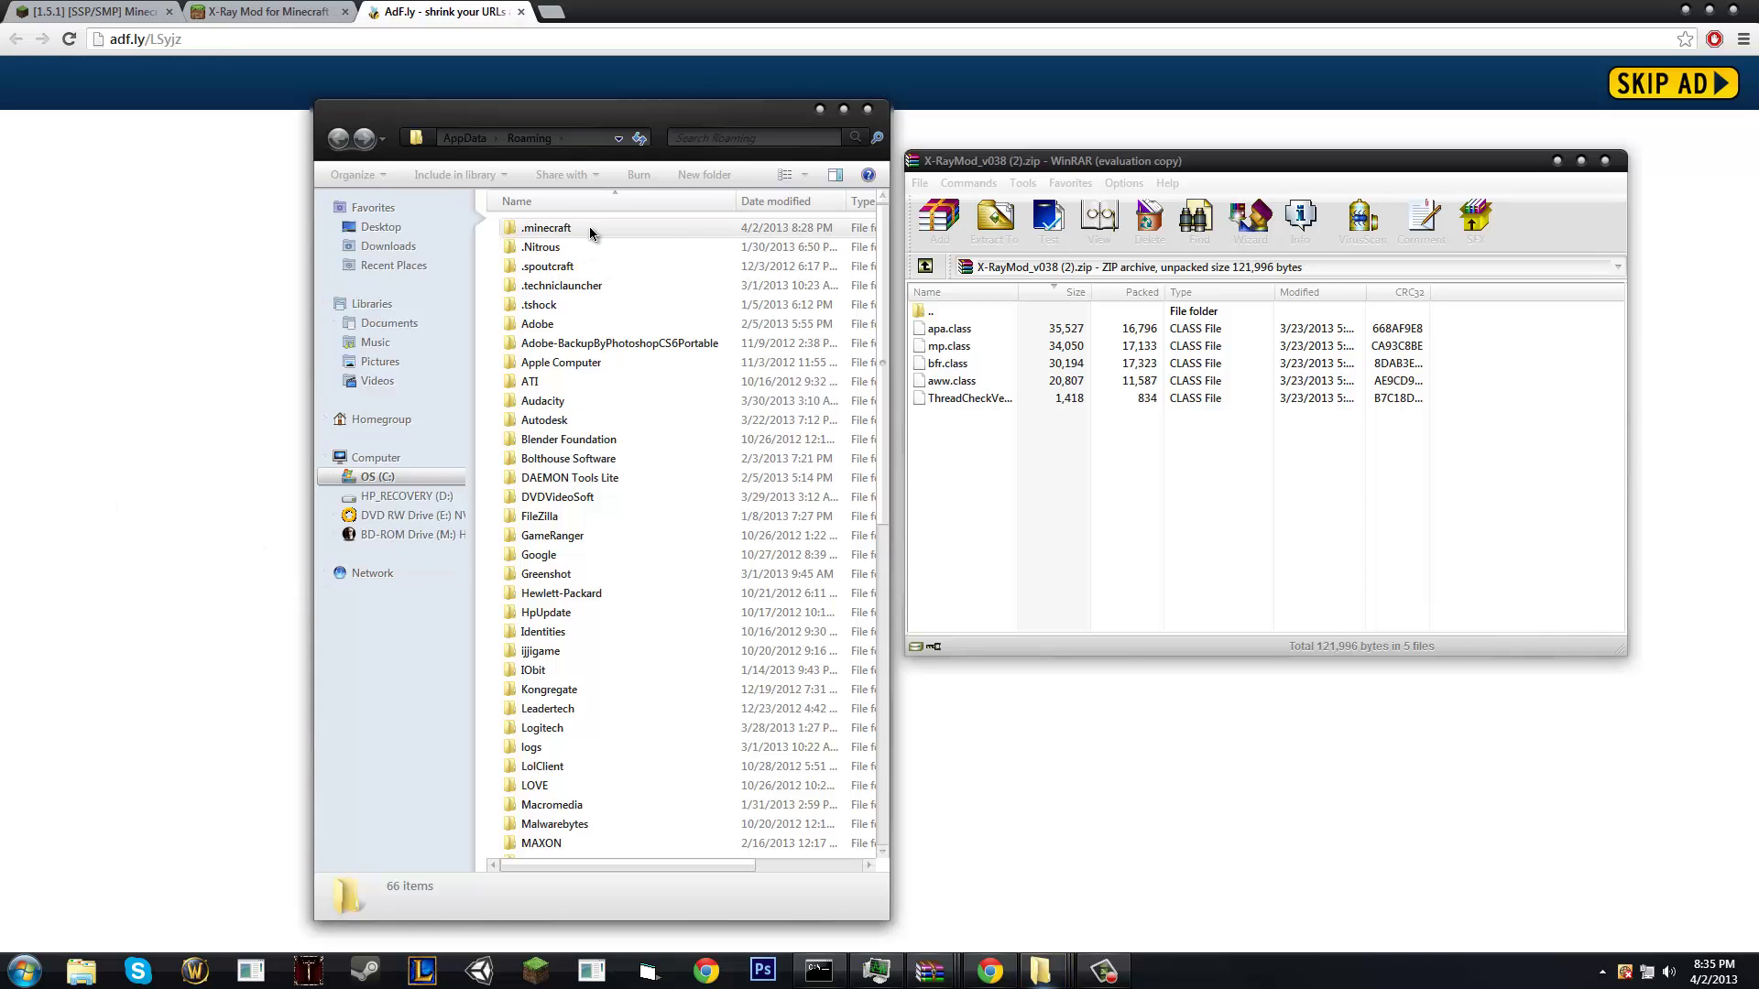
double_click(590, 229)
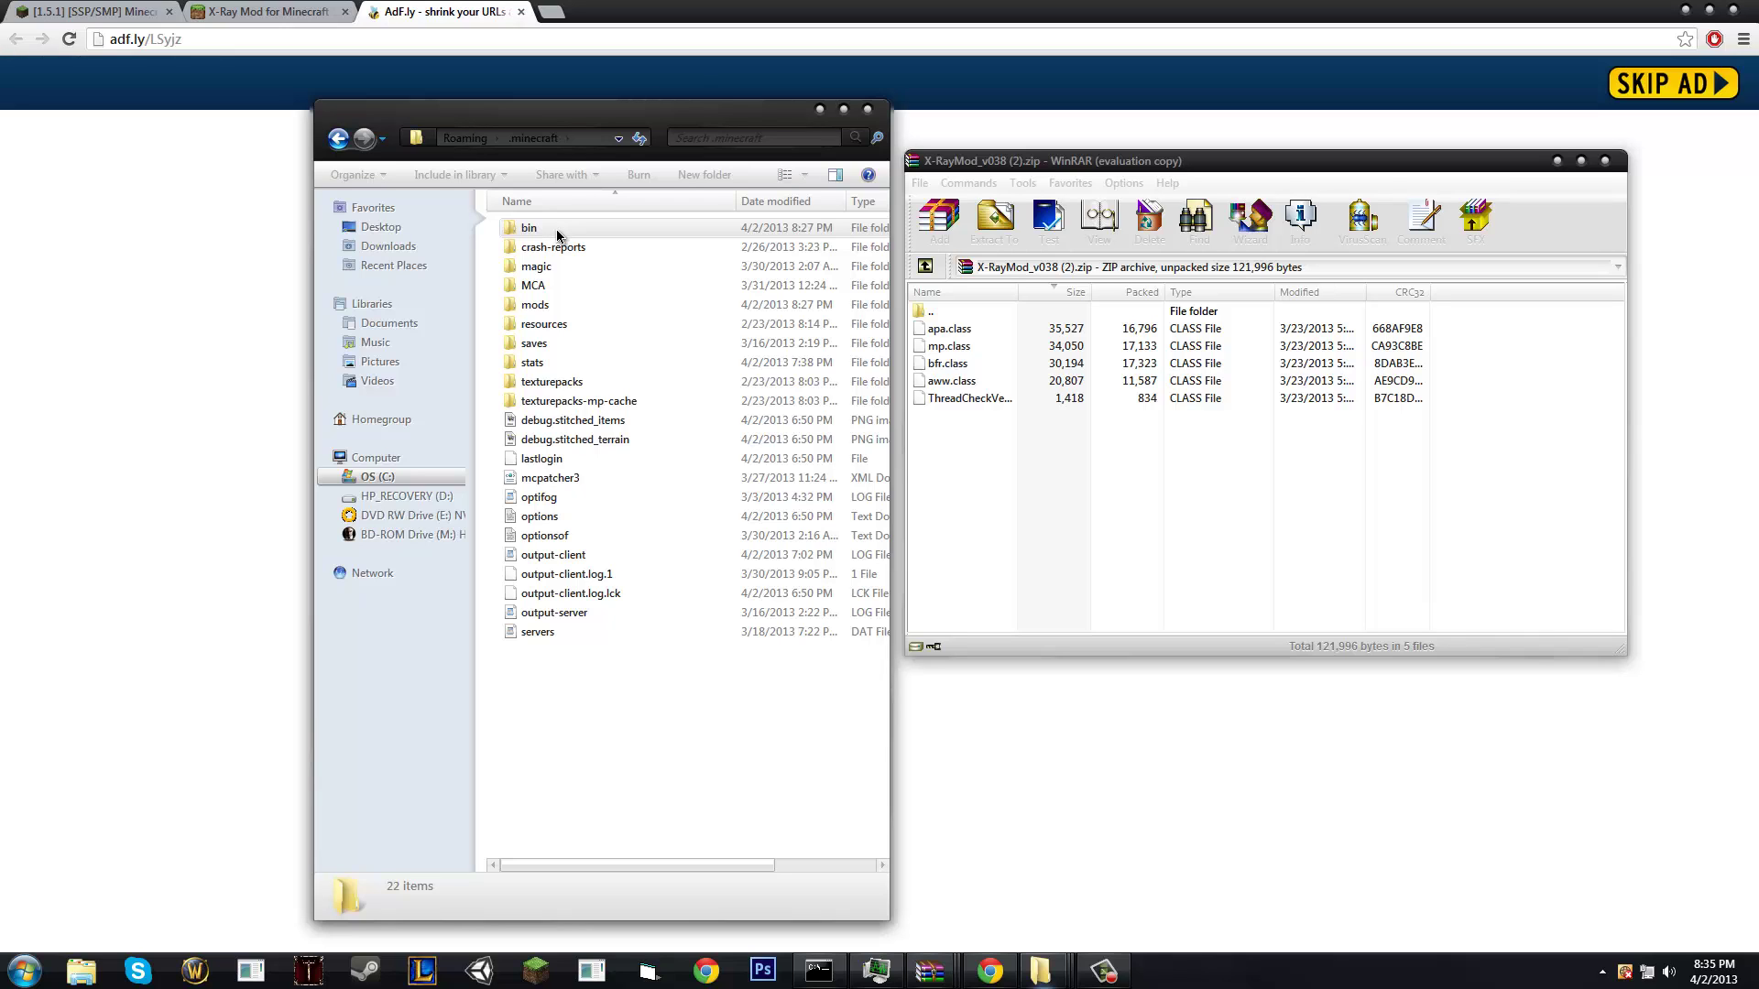
double_click(557, 229)
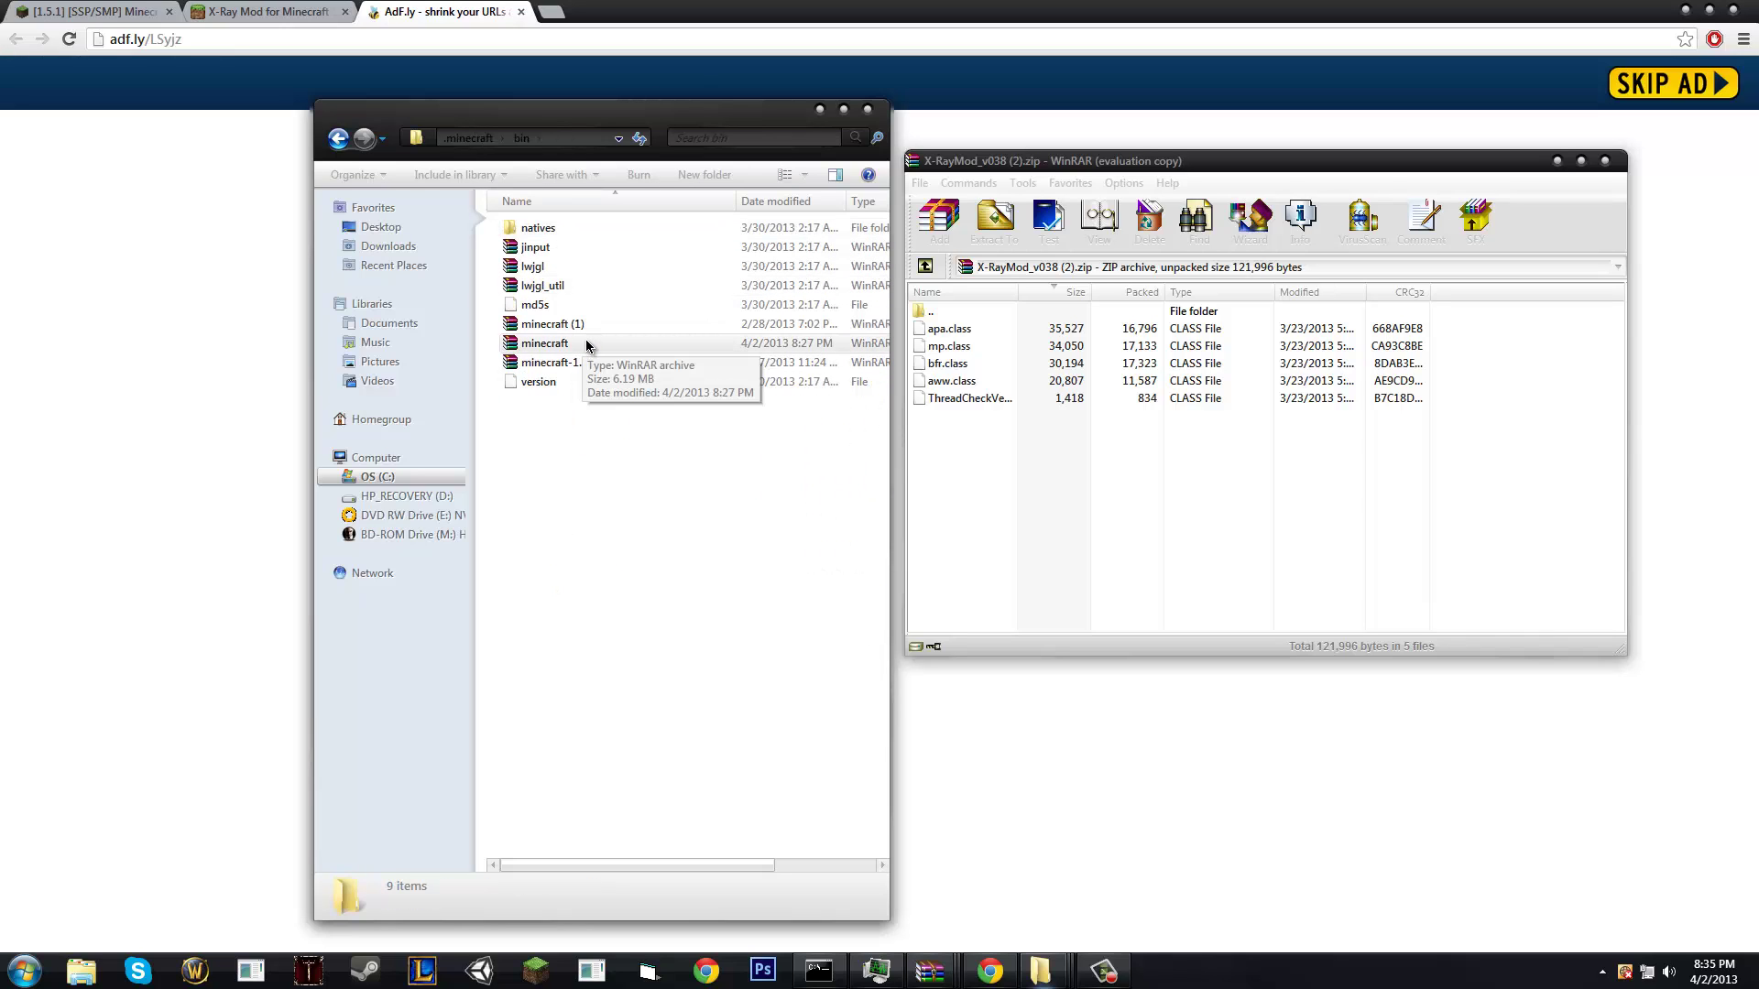
double_click(591, 344)
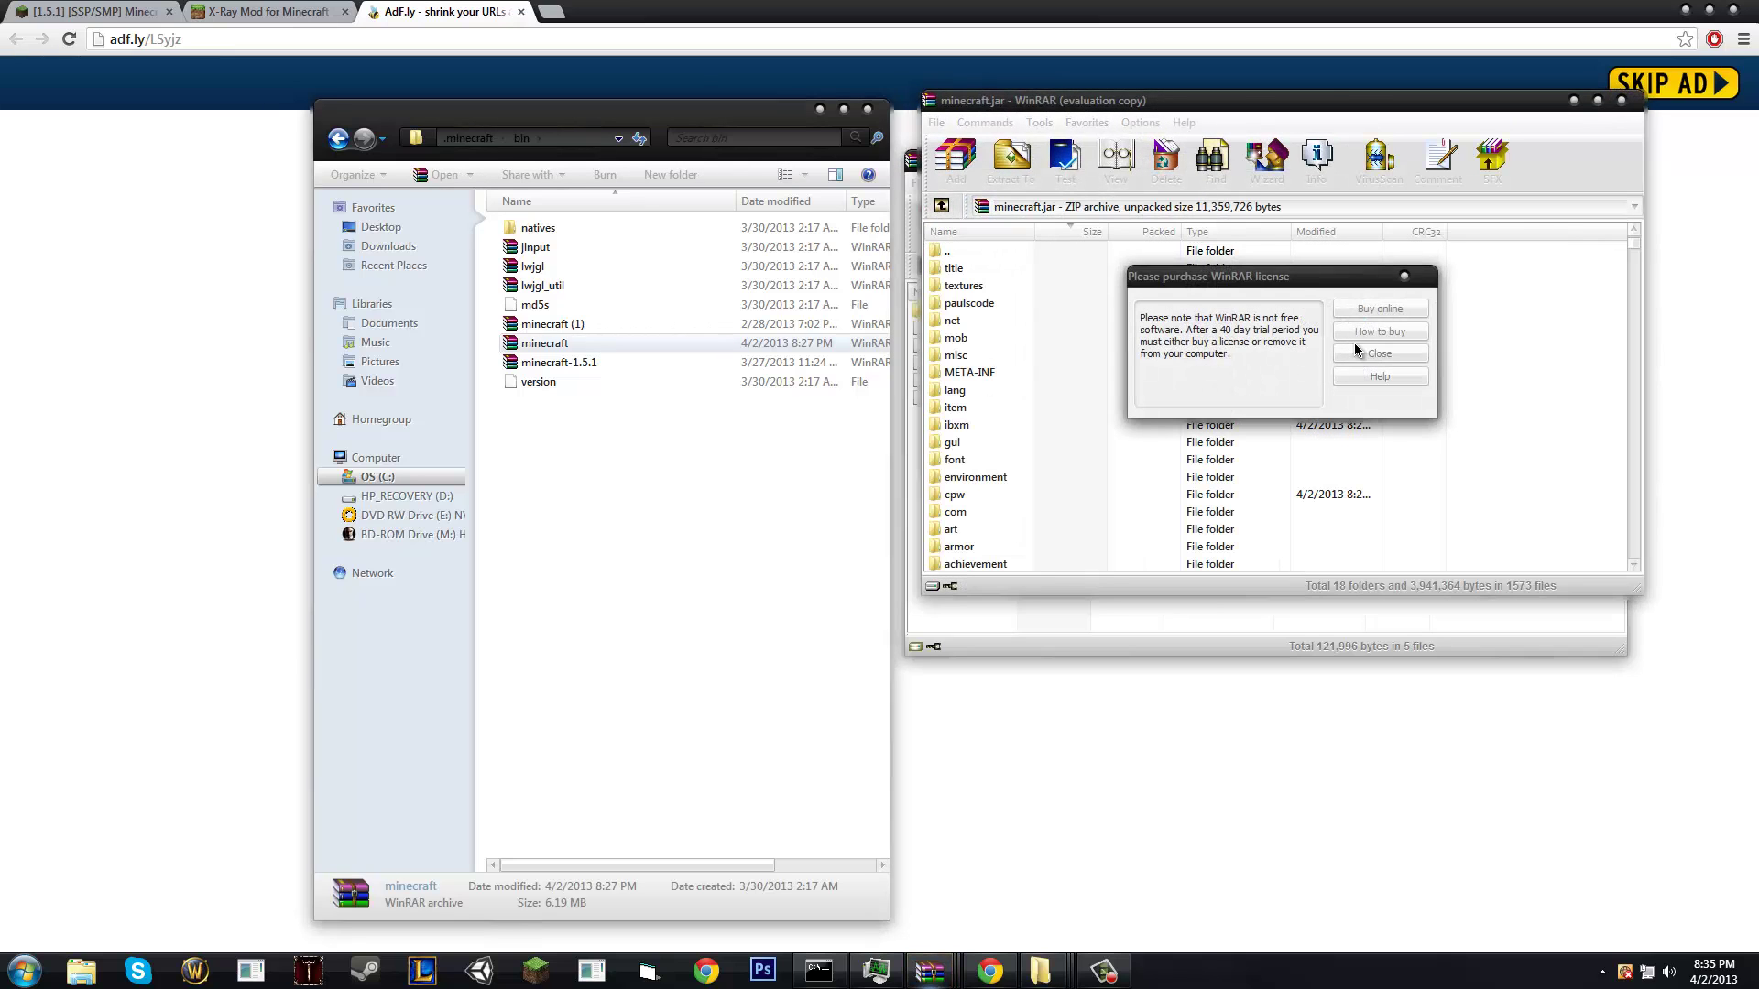
click(1365, 356)
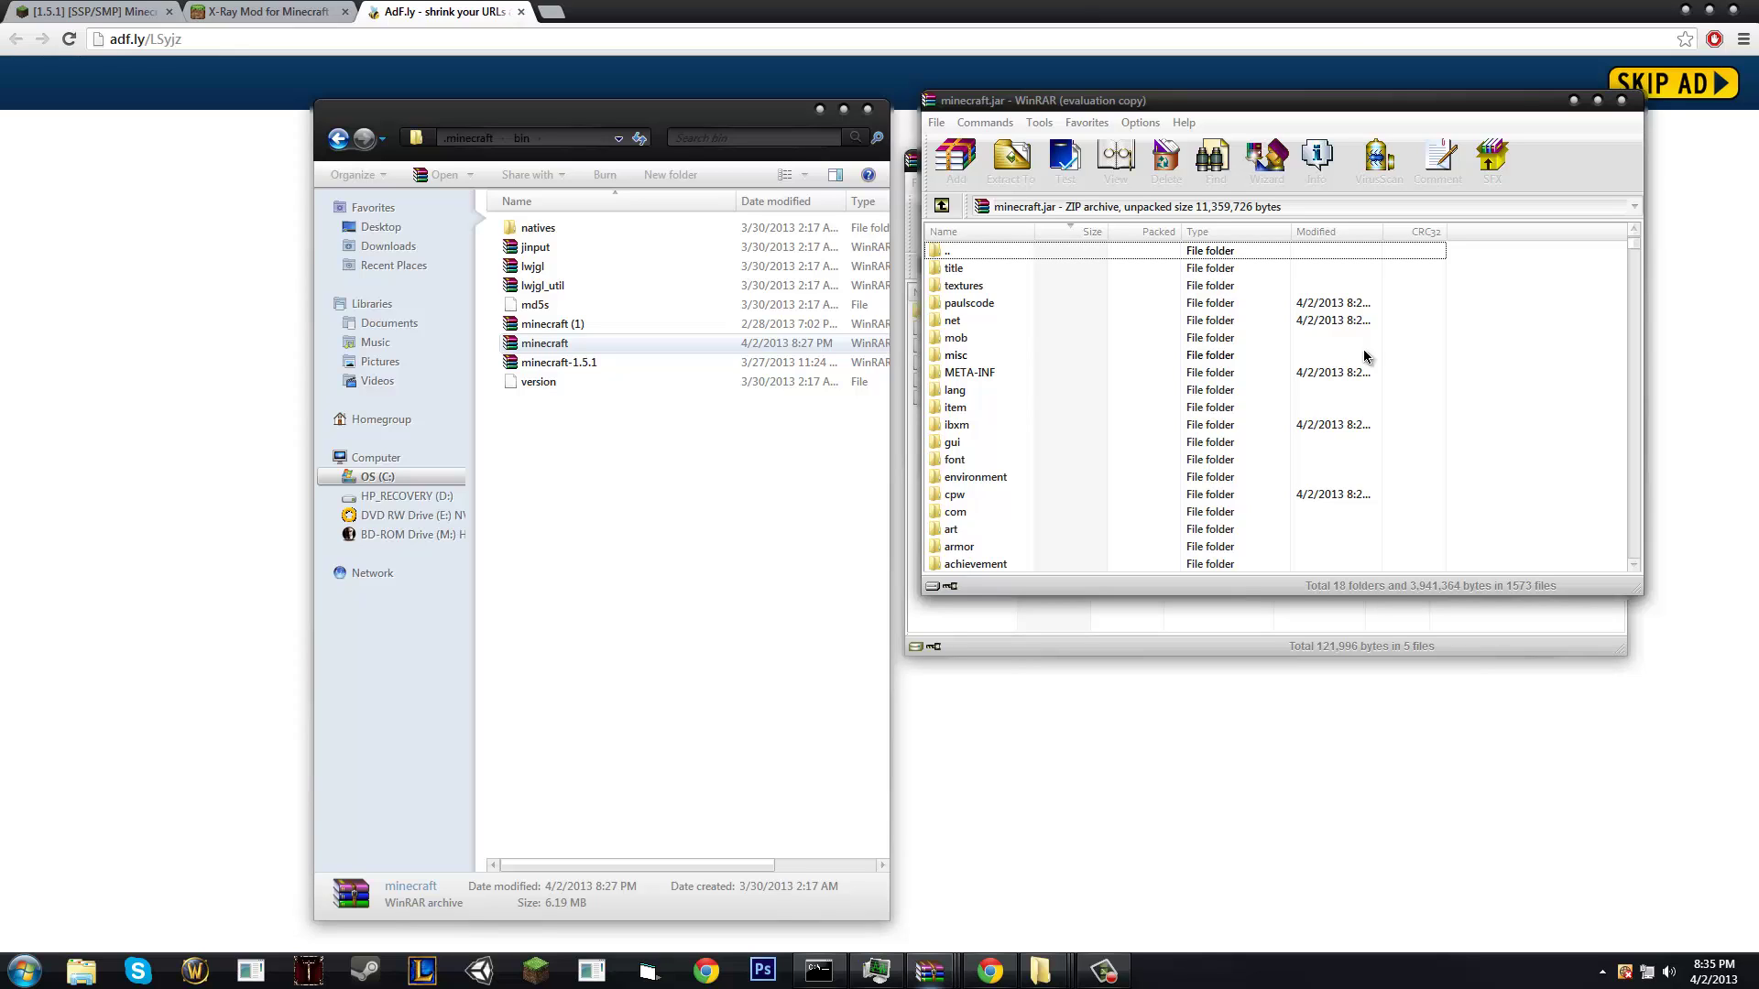
right_click(602, 351)
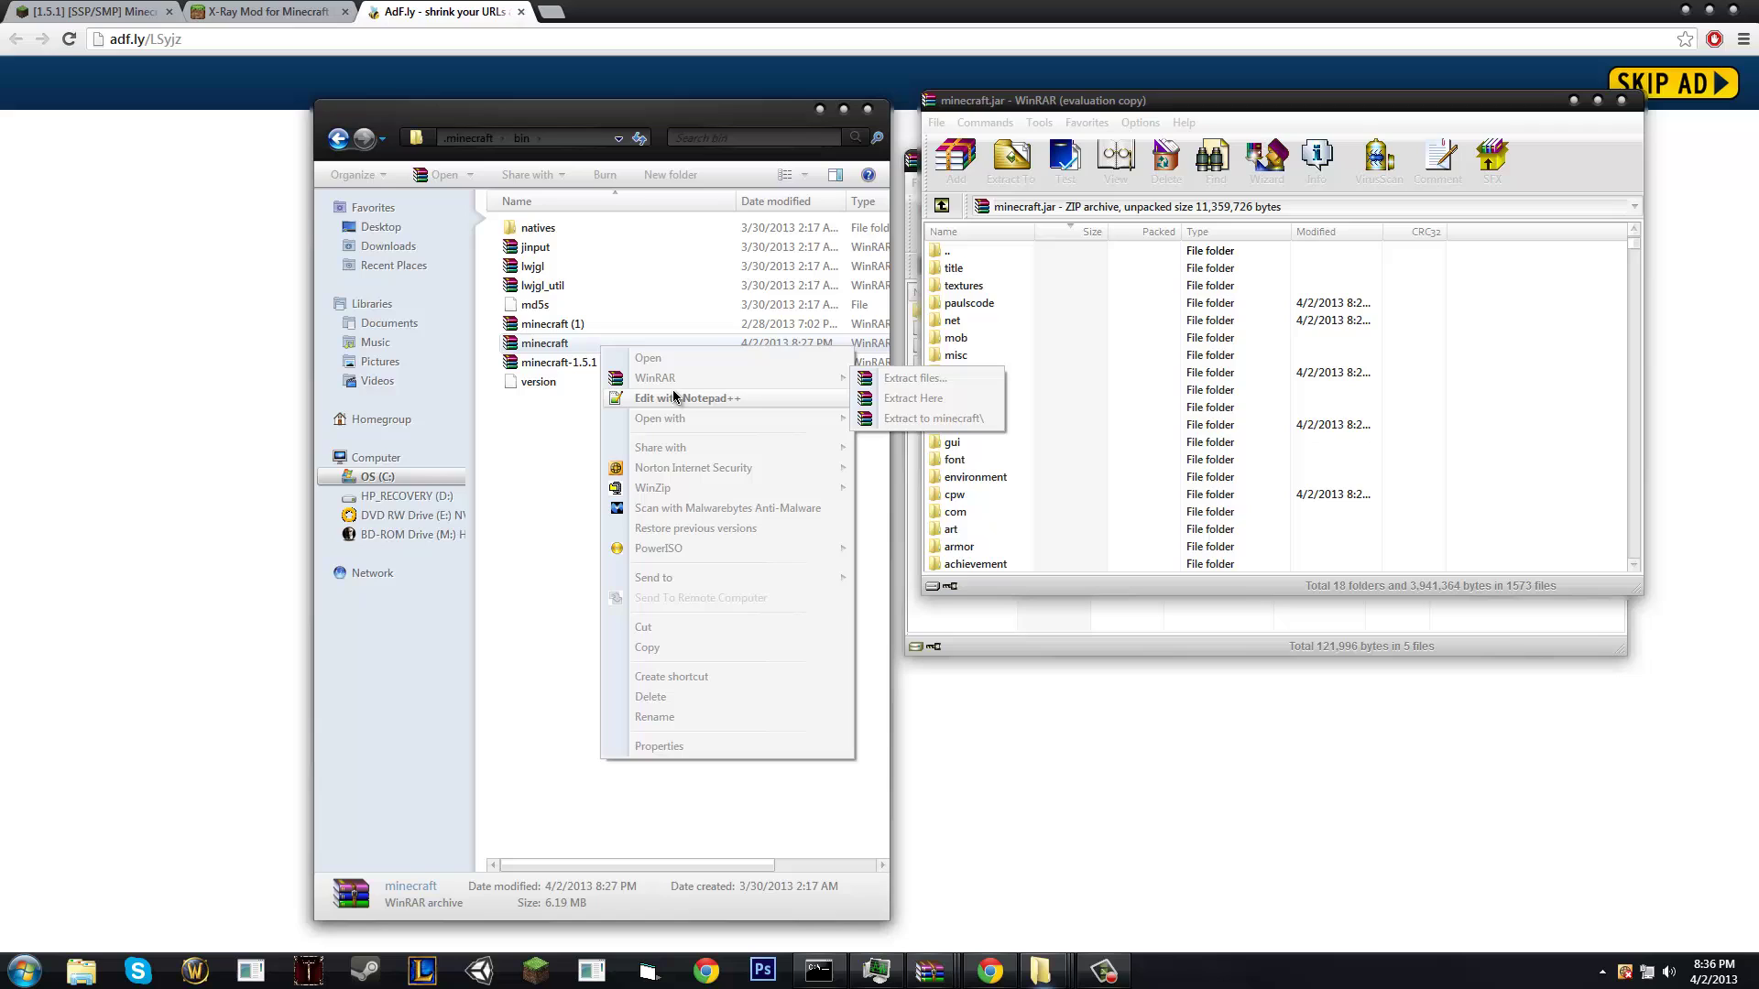
mouse_move(688, 380)
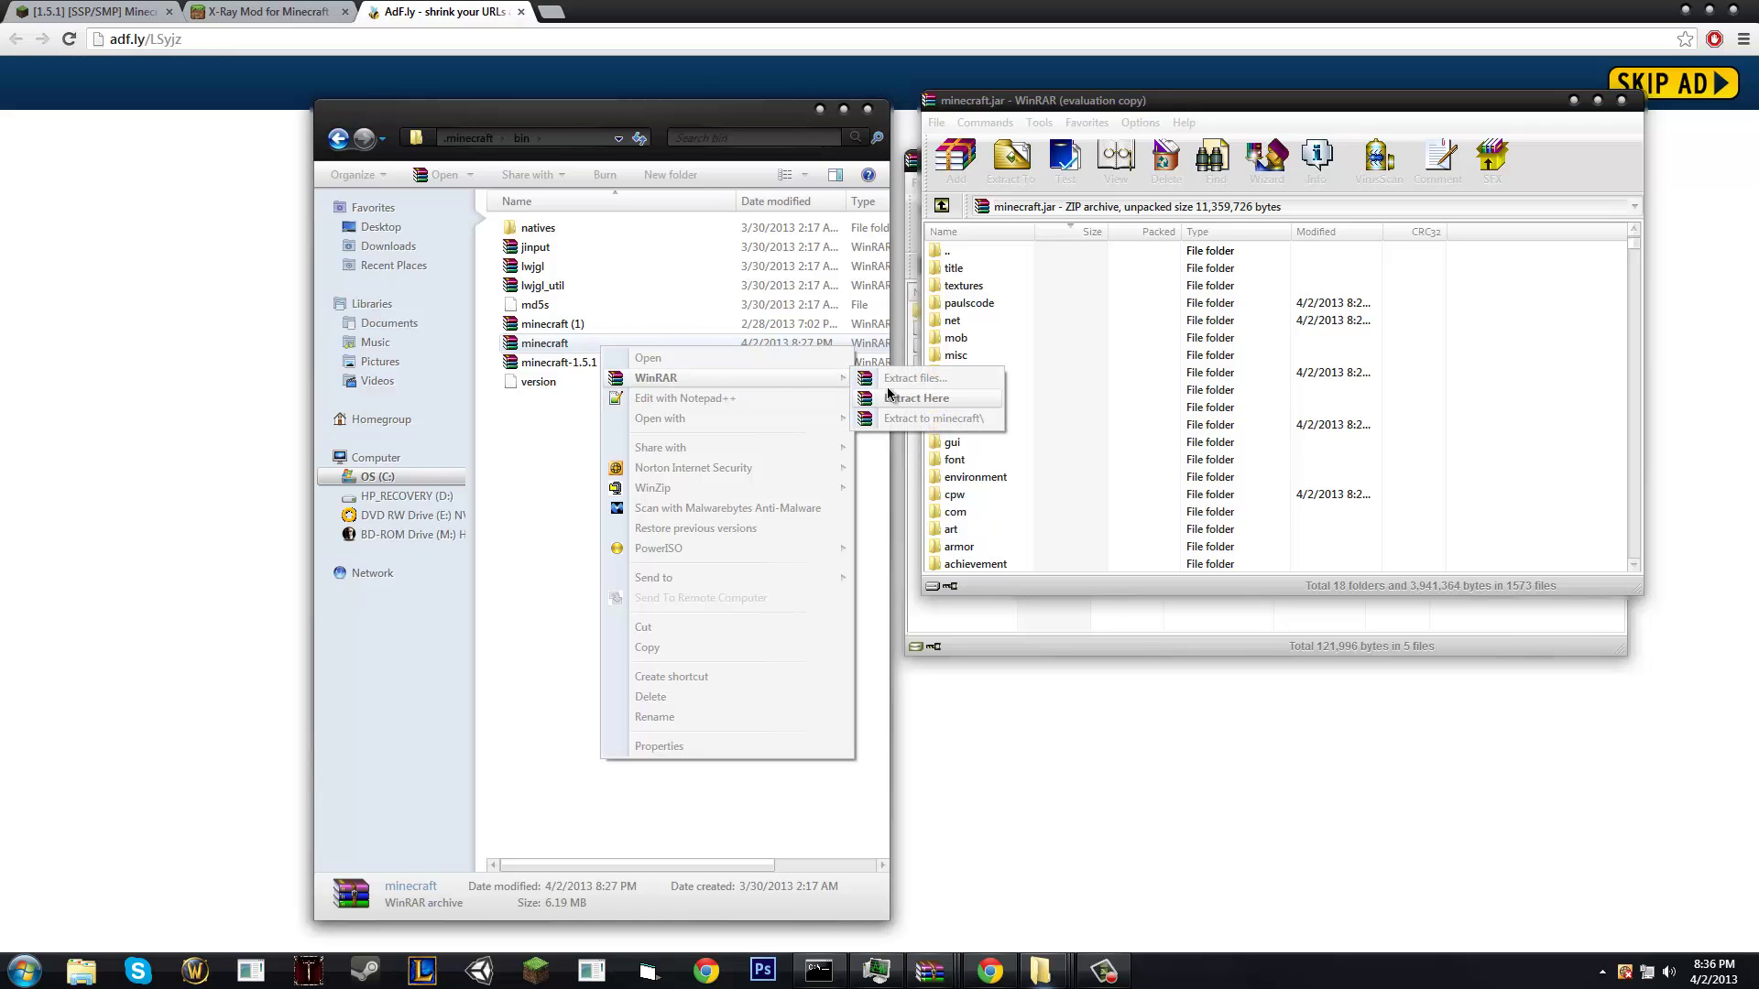
click(541, 458)
Step: Place the minecraft.jar window beside the X-Ray Mod archive and delete the META-INF folder from minecraft.jar
drag(1125, 101, 371, 126)
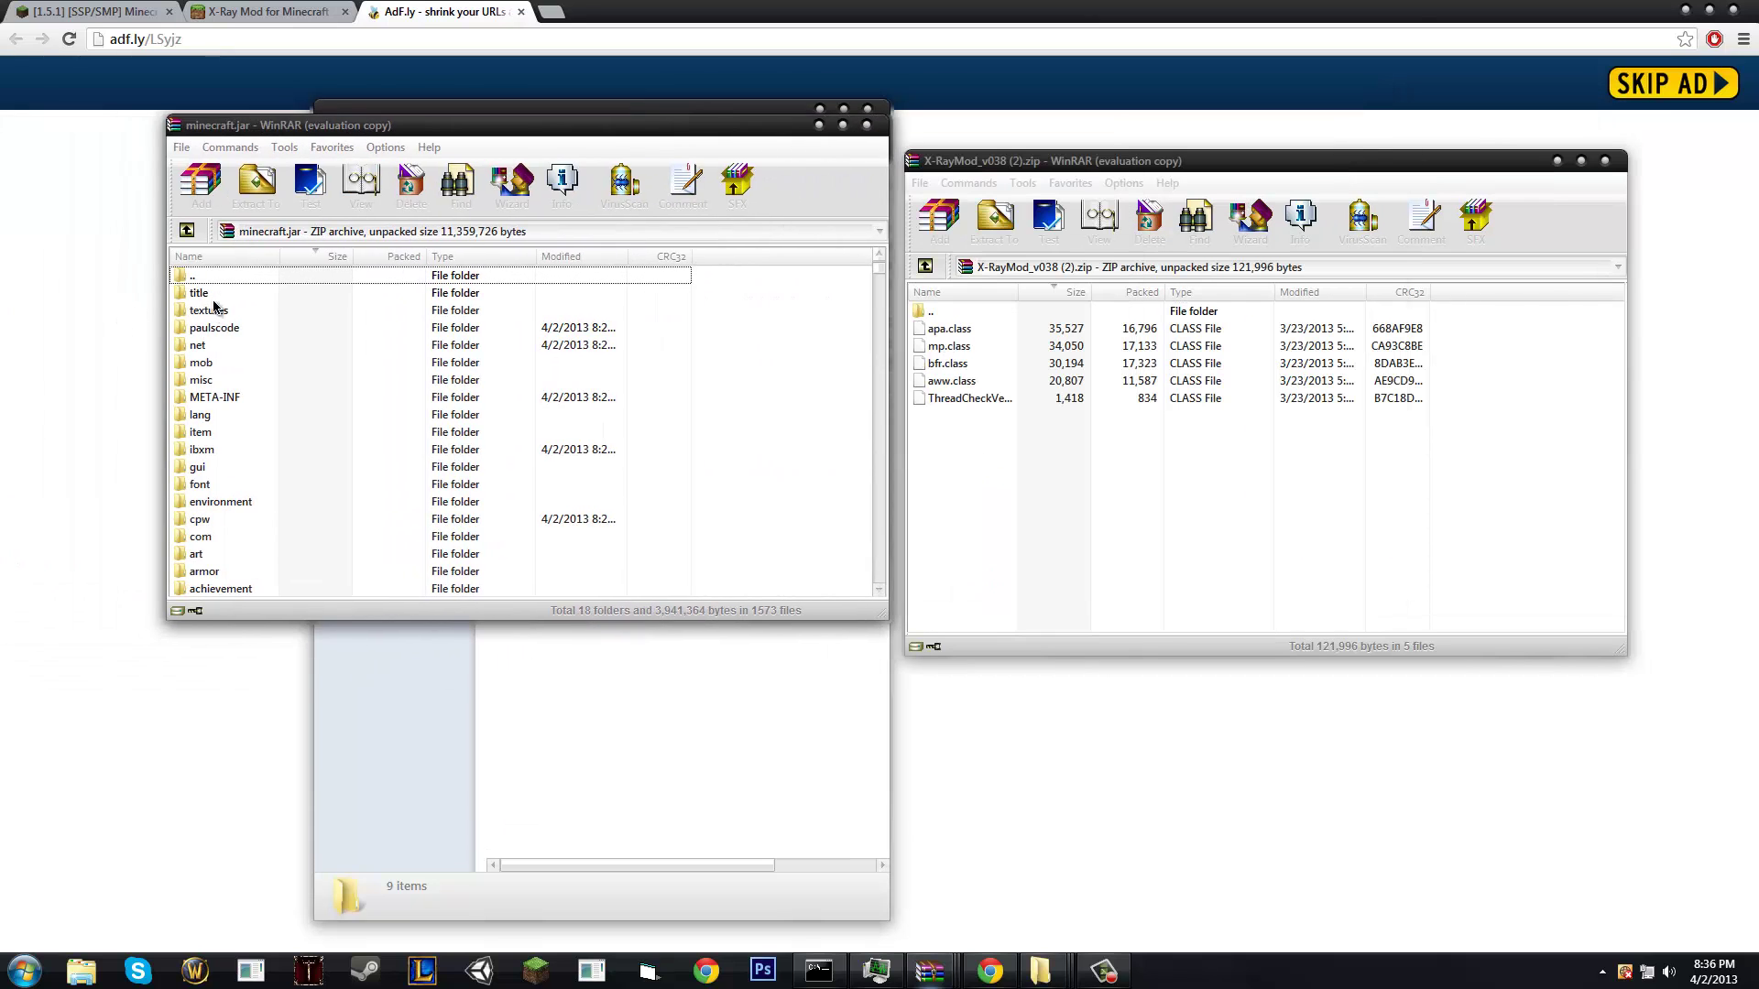
scroll(226, 396, down, 15)
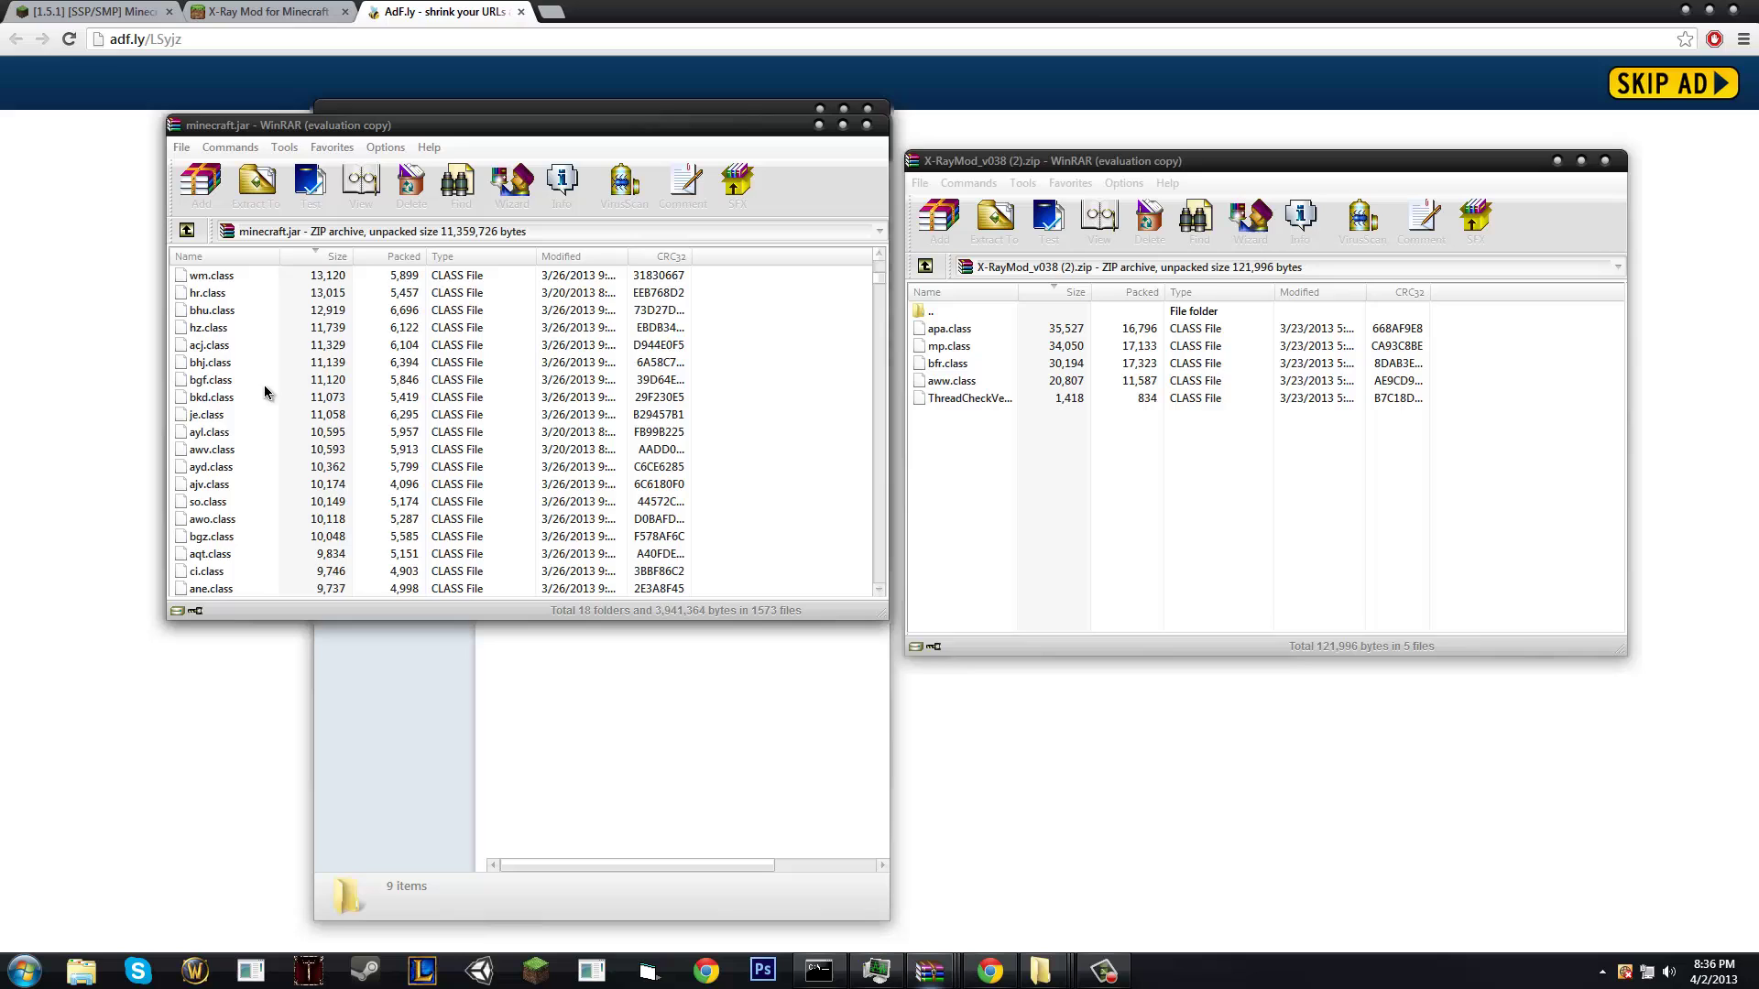
scroll(710, 326, up, 15)
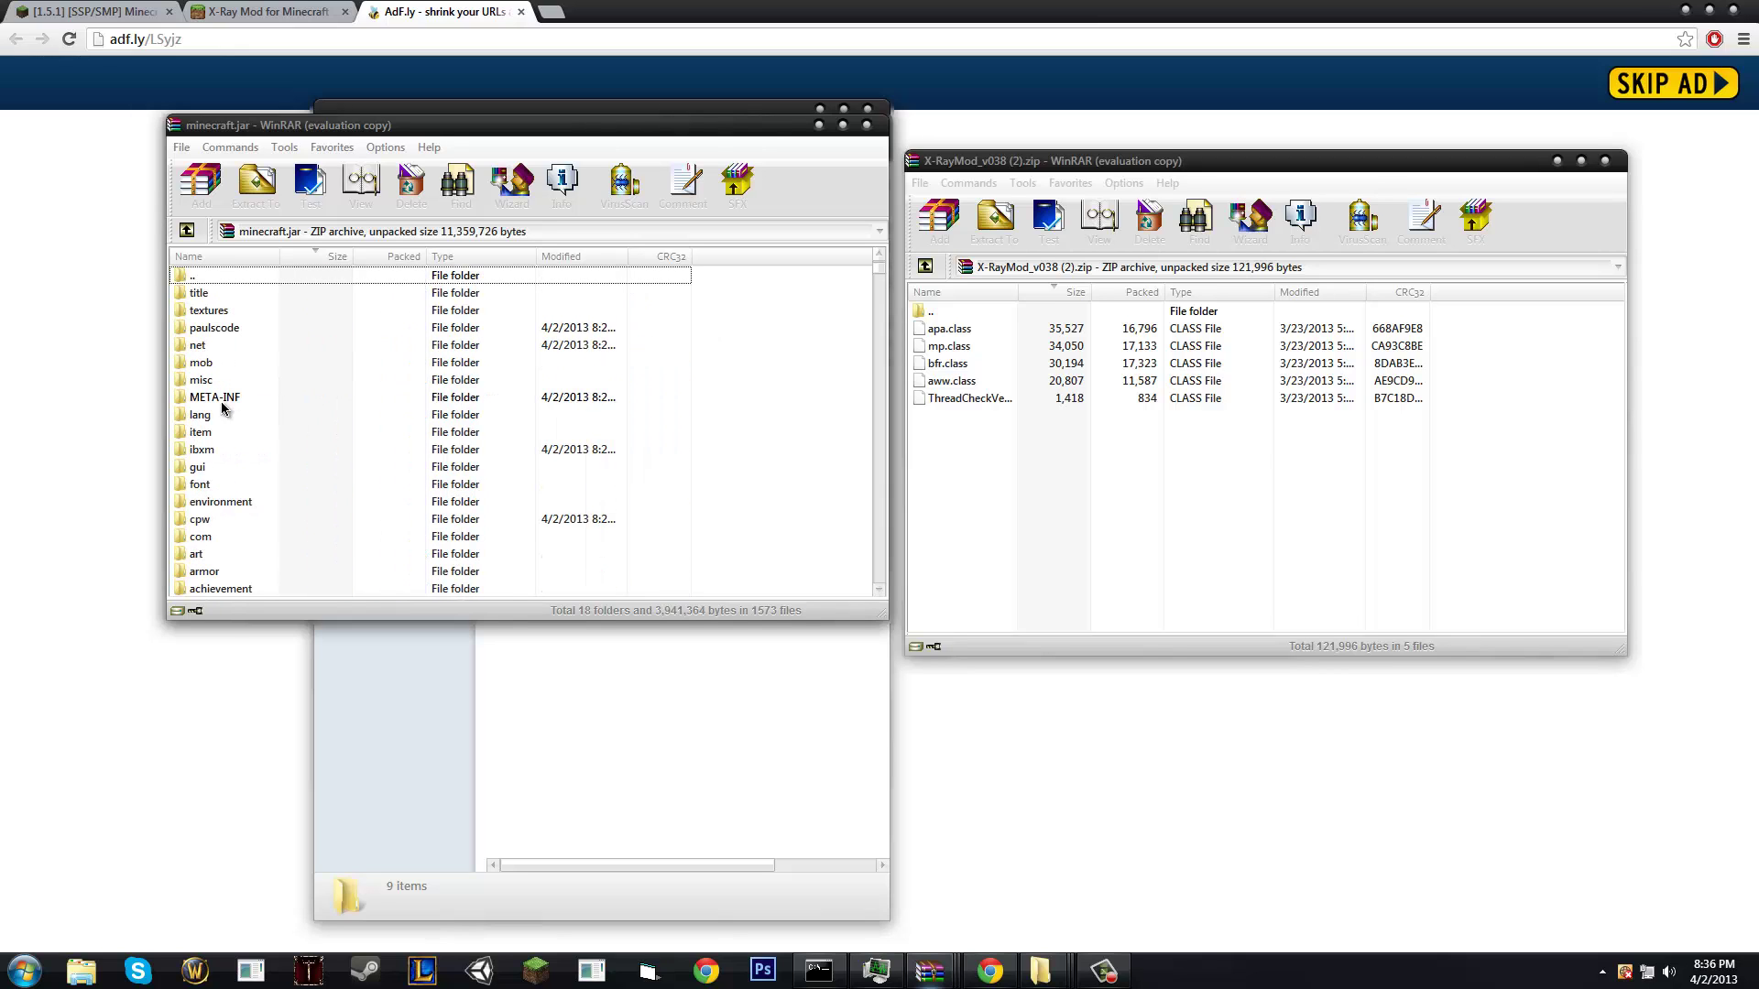
click(245, 397)
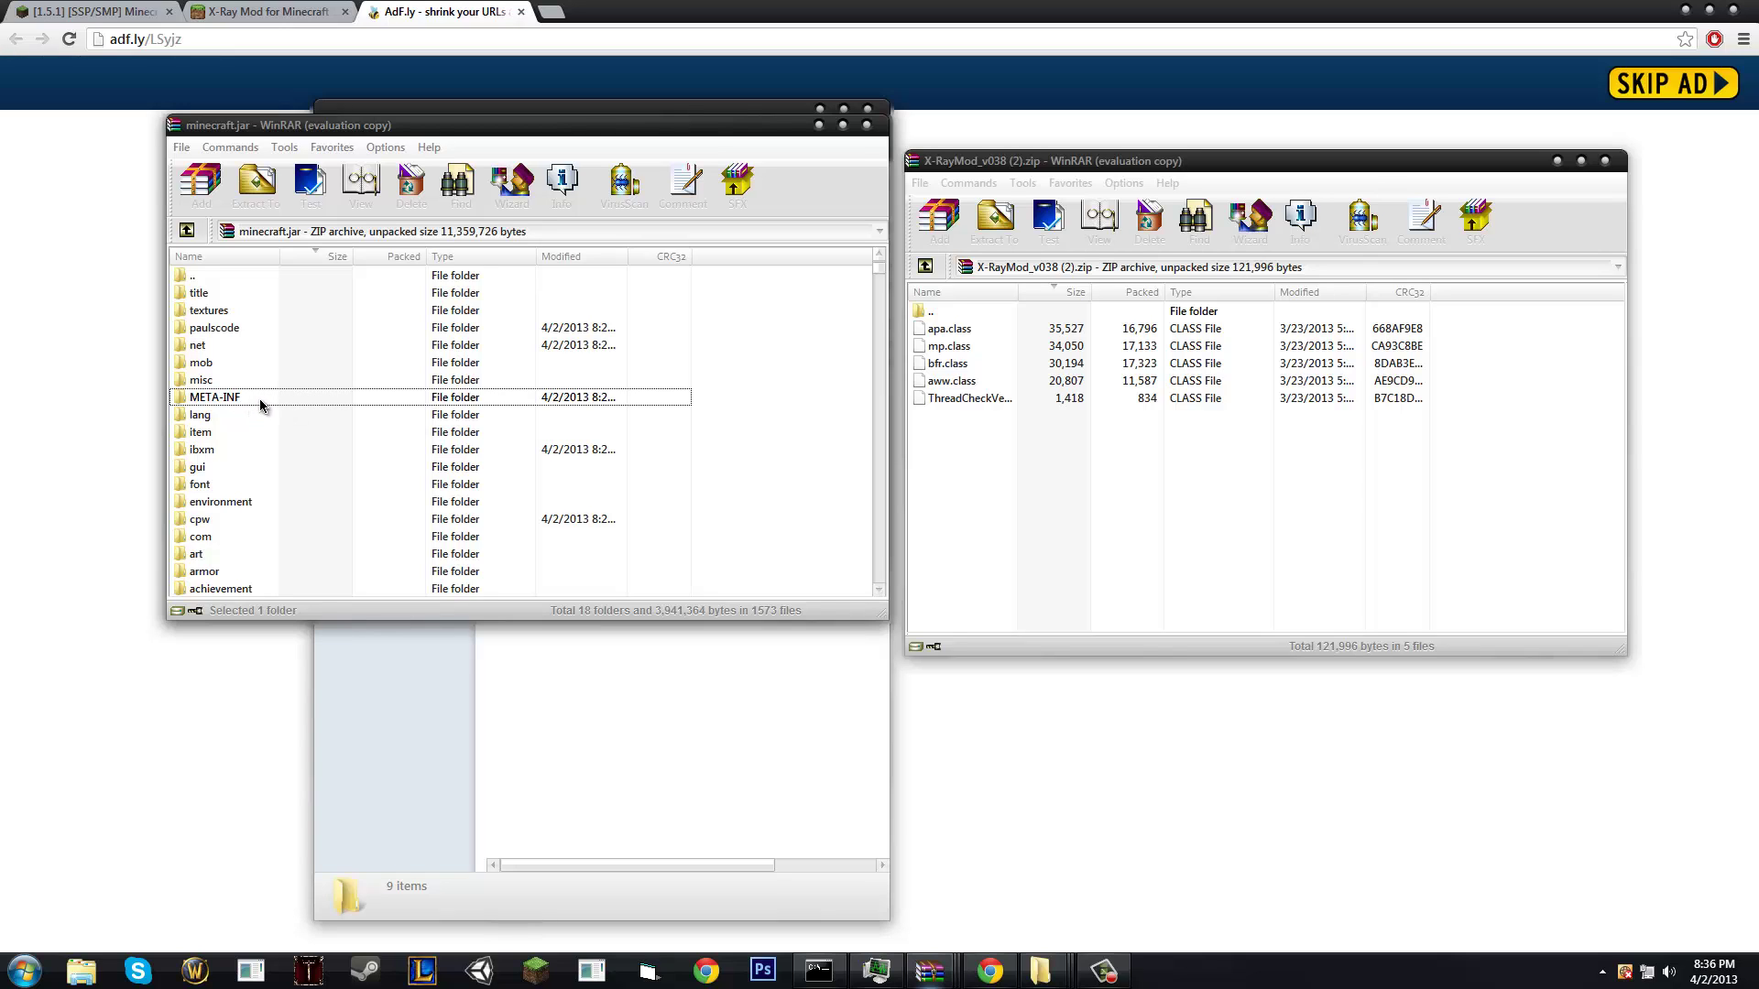
key(Delete)
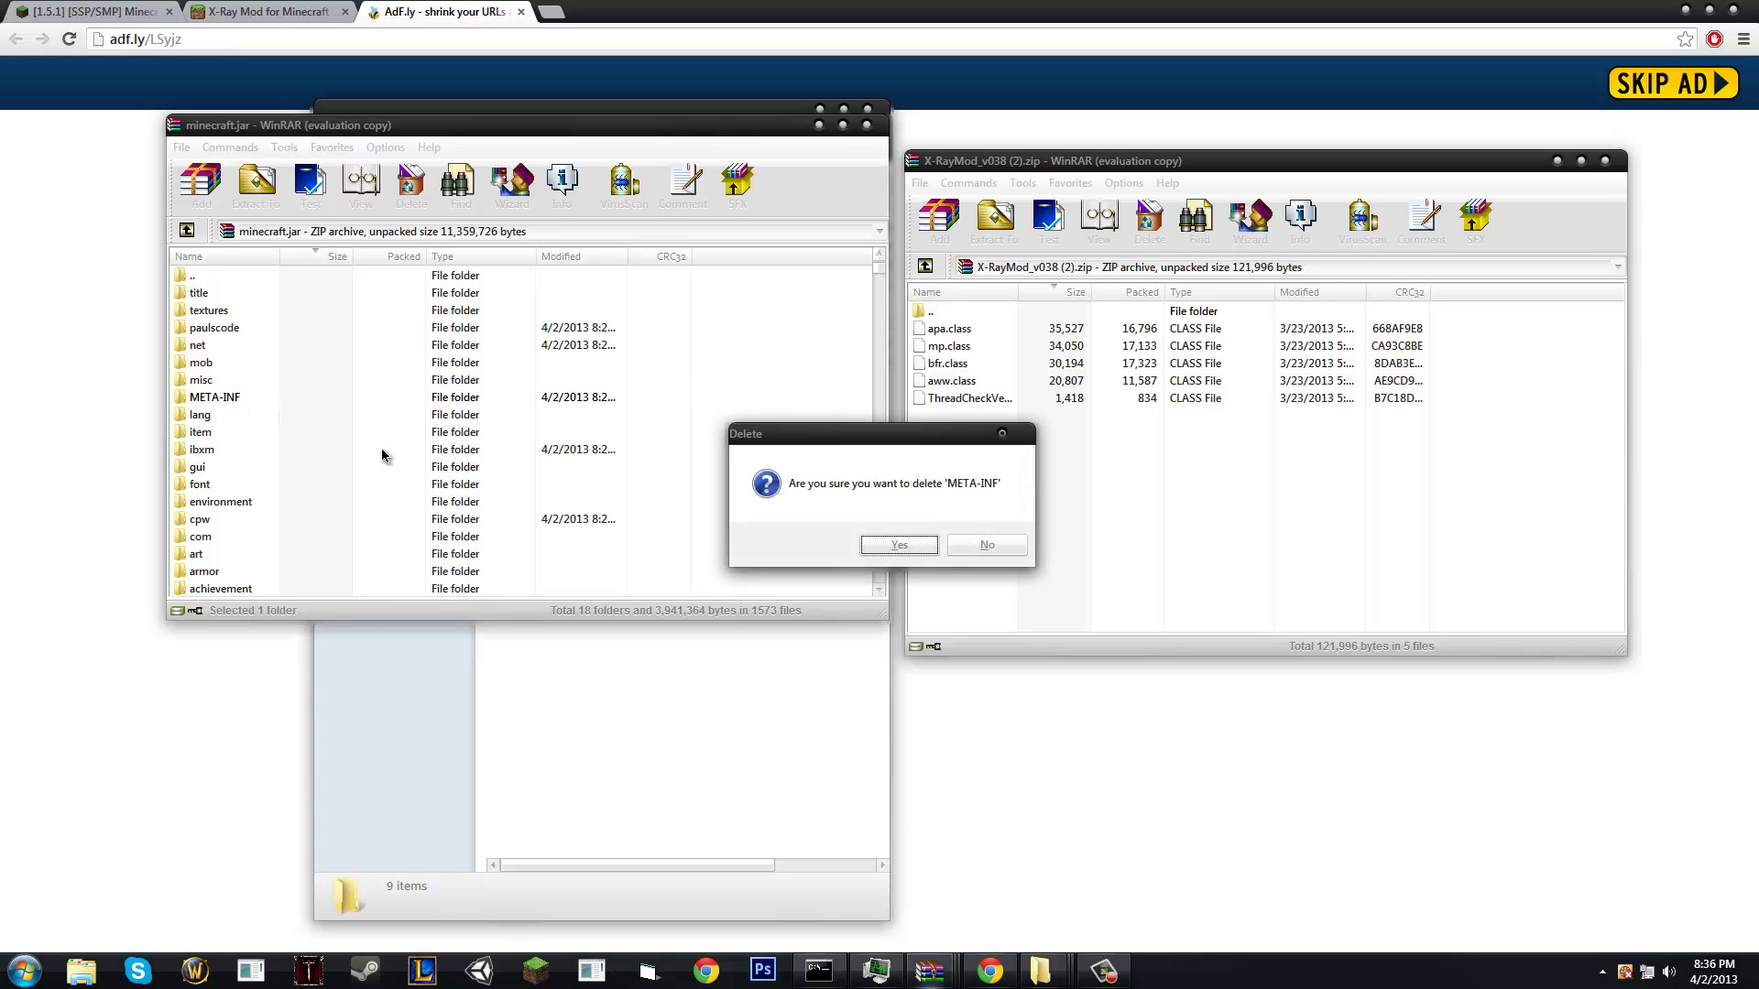
click(899, 546)
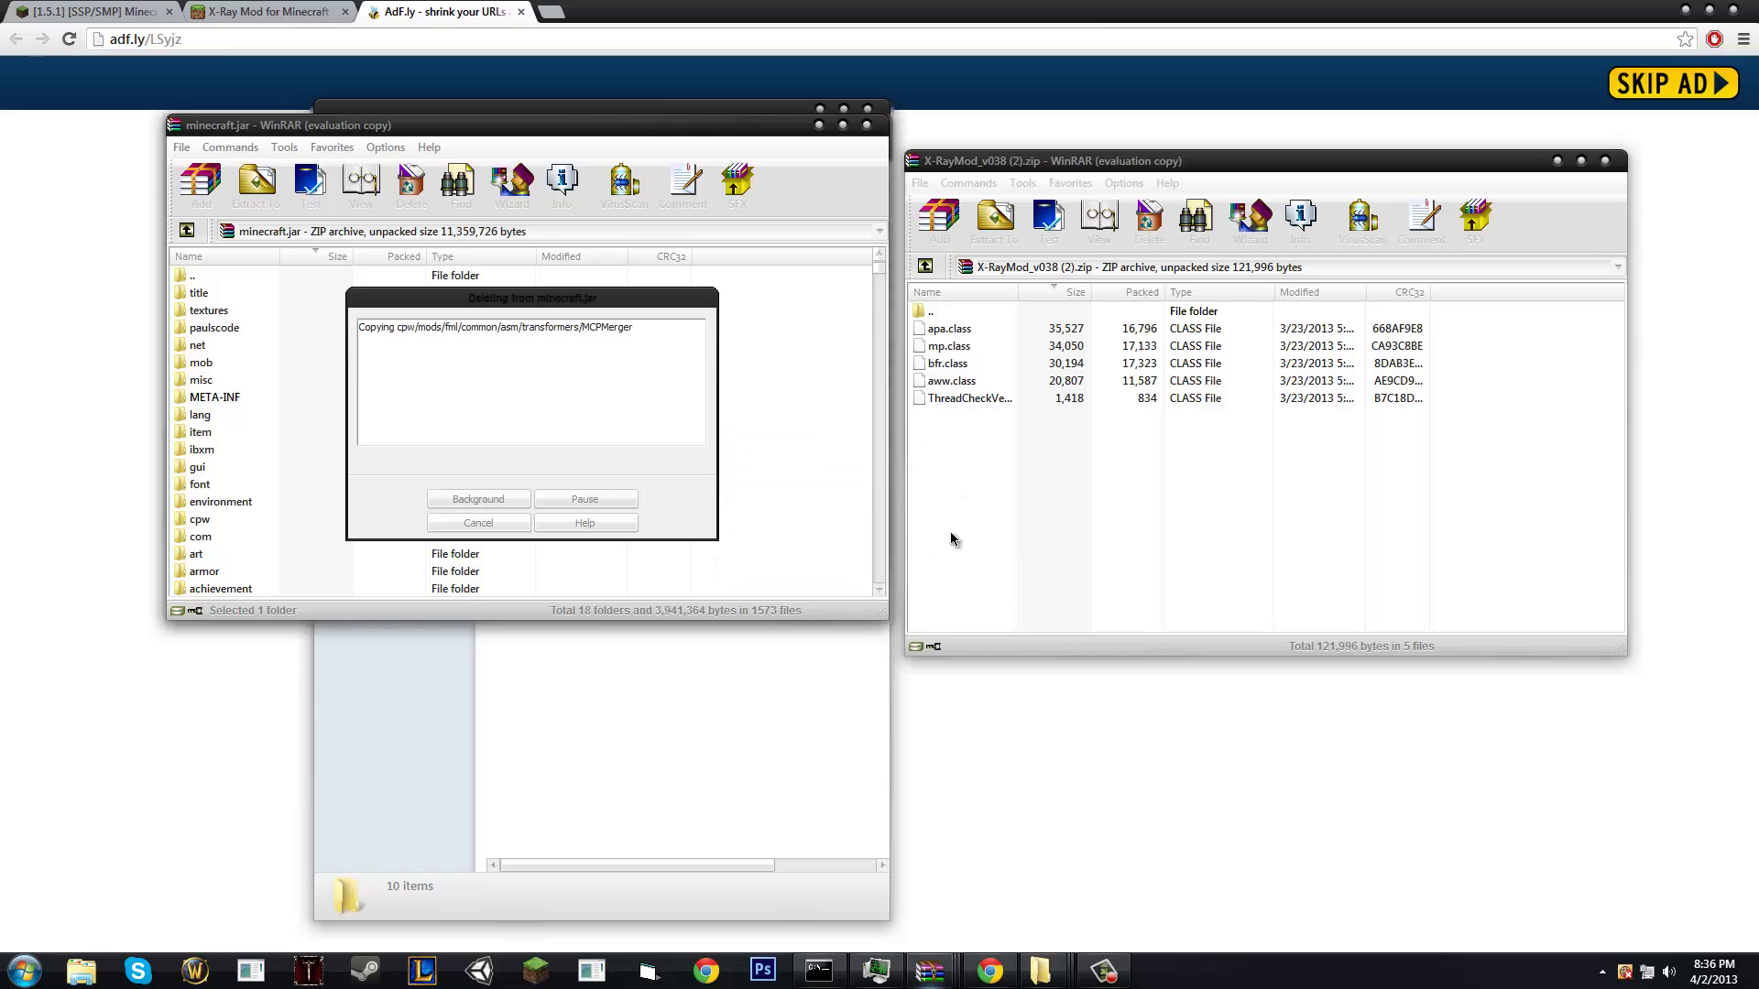
Step: Add all the X-Ray Mod class files to minecraft.jar in Add and replace files mode with ZIP format
drag(1059, 452, 936, 332)
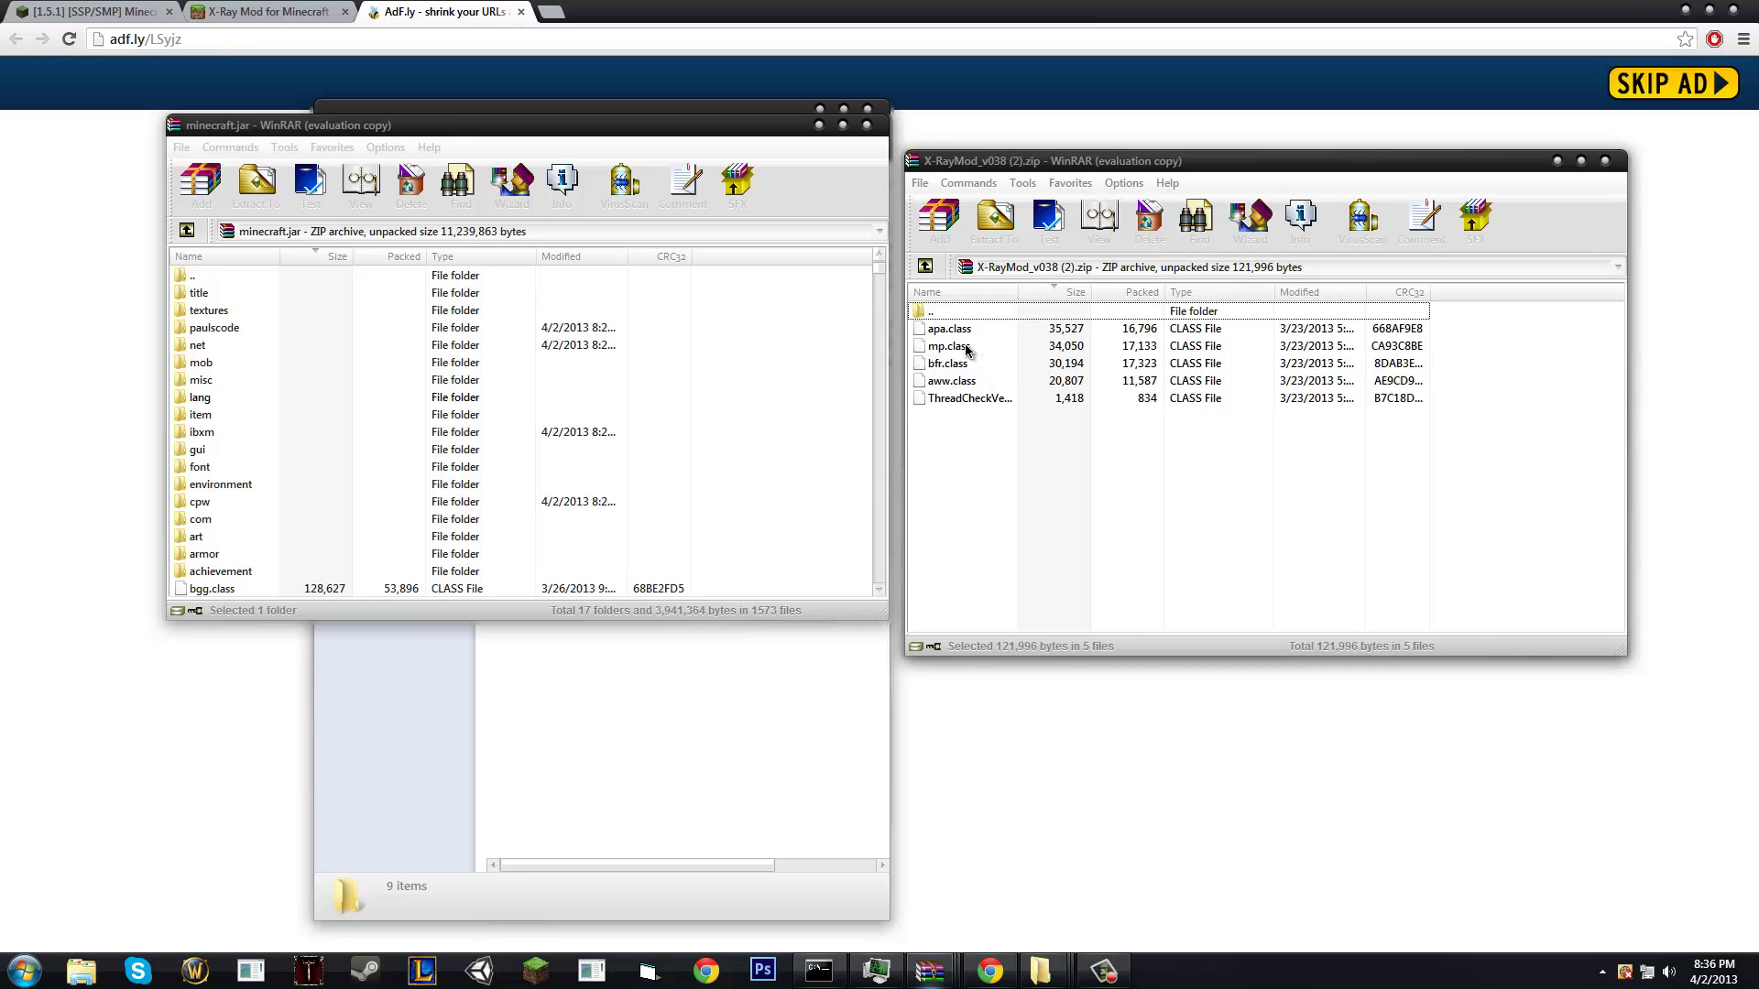
drag(963, 348, 770, 348)
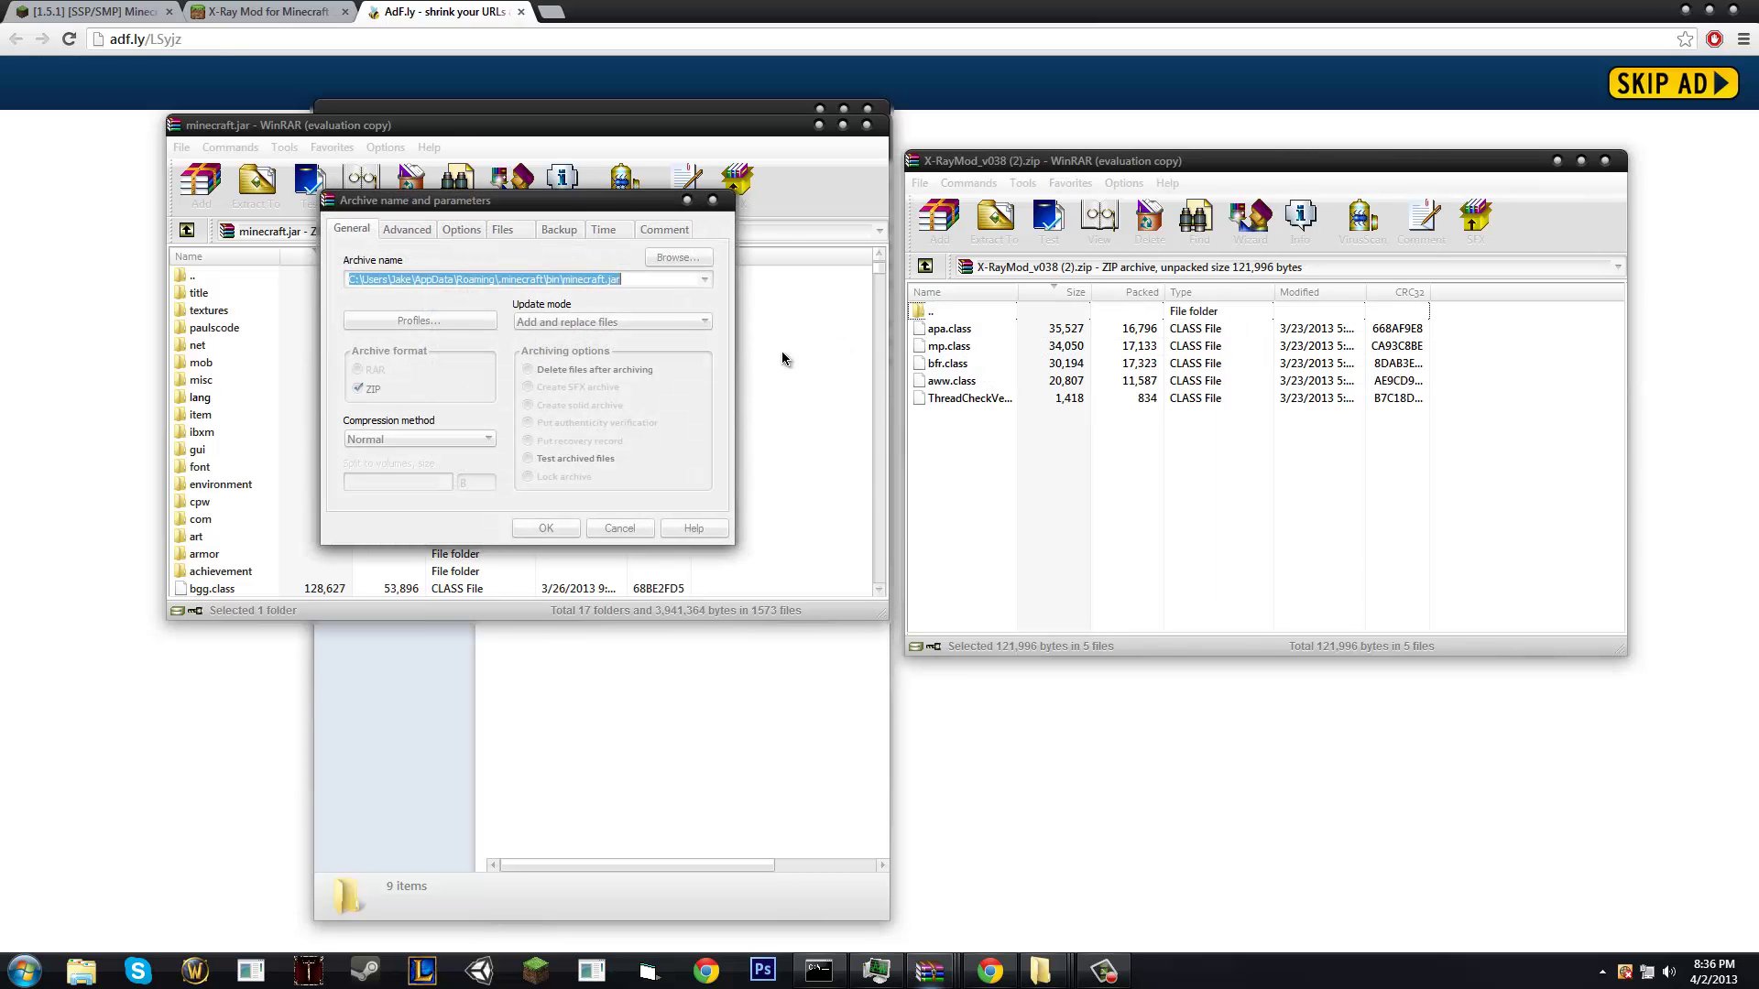
click(544, 529)
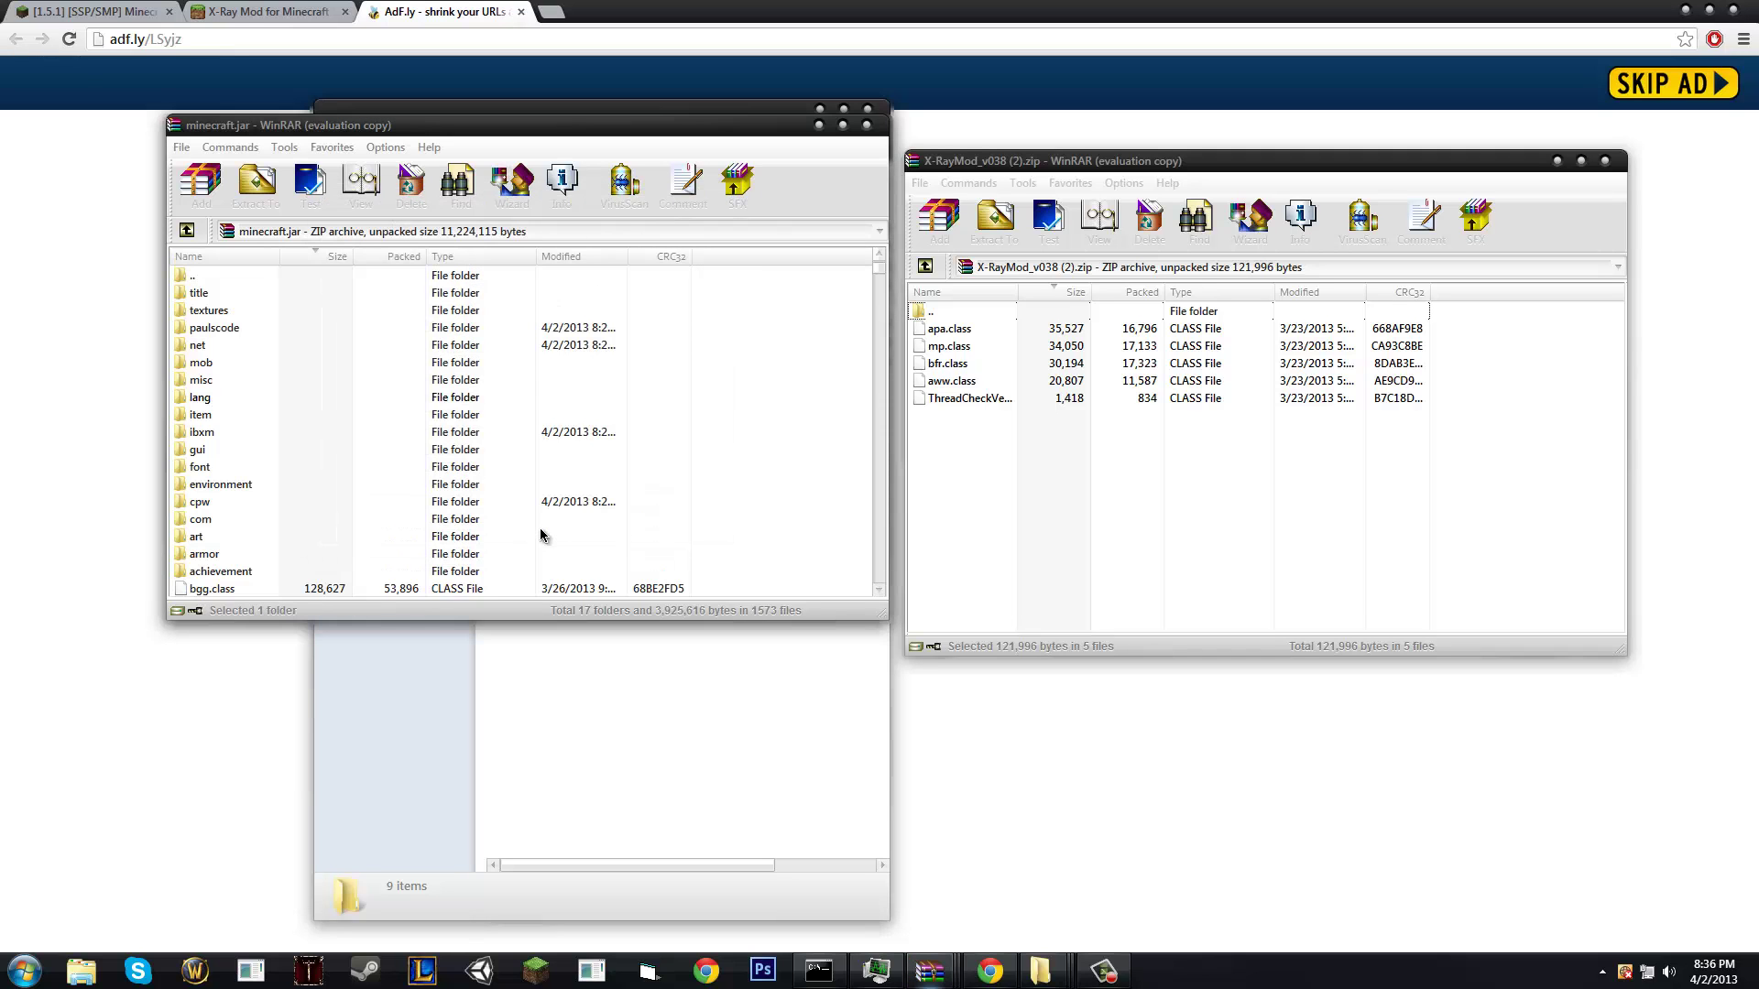
scroll(587, 495, down, 10)
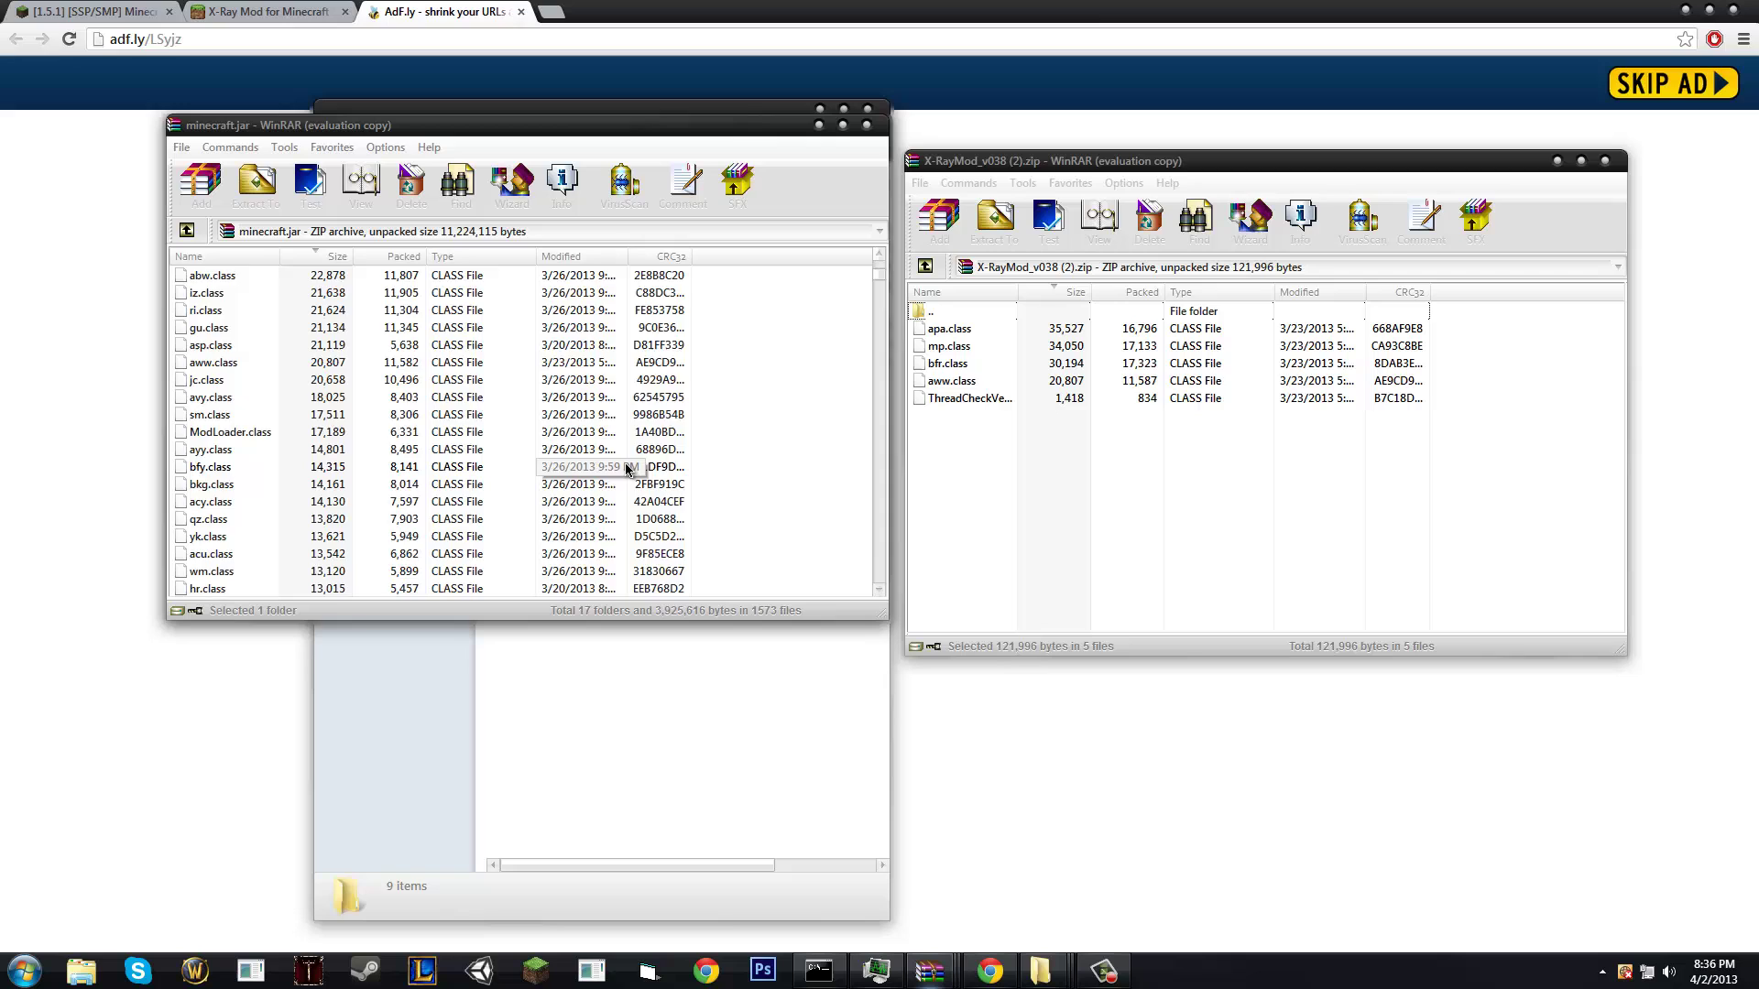
scroll(628, 469, up, 10)
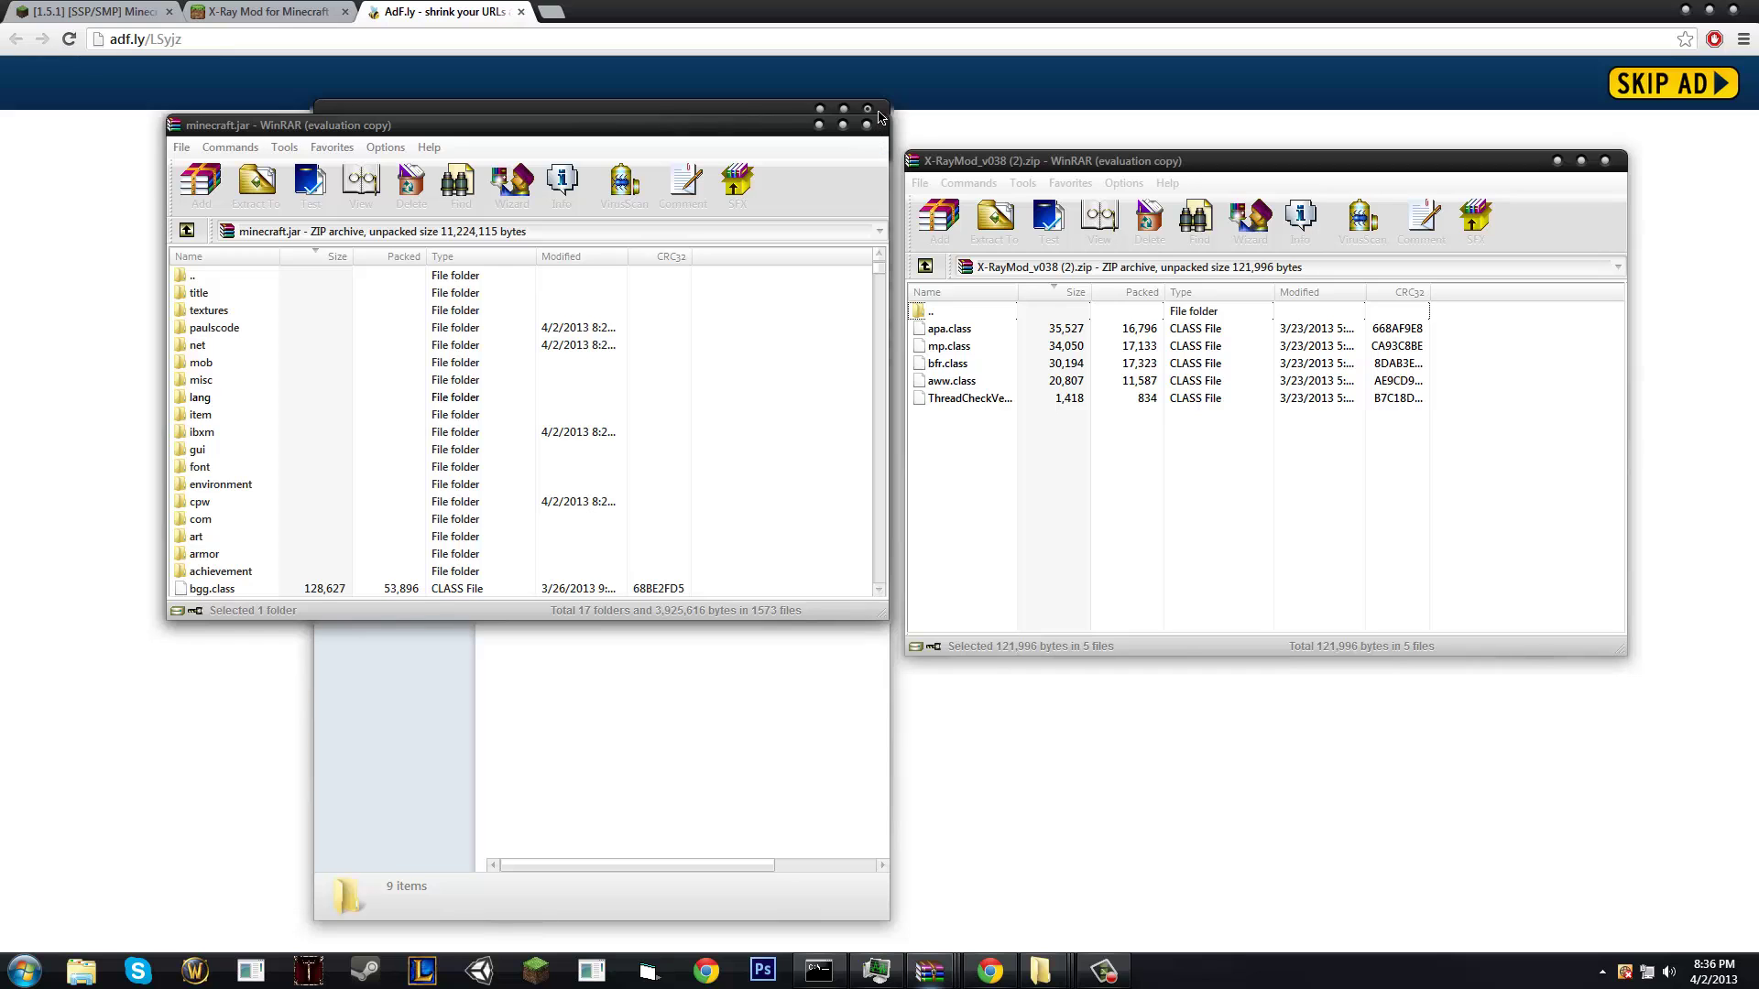
Step: Close the X-Ray Mod archive and return from the bin folder to the .minecraft folder
mouse_move(758, 131)
mouse_down()
mouse_move(613, 230)
mouse_move(800, 144)
mouse_move(756, 121)
mouse_up()
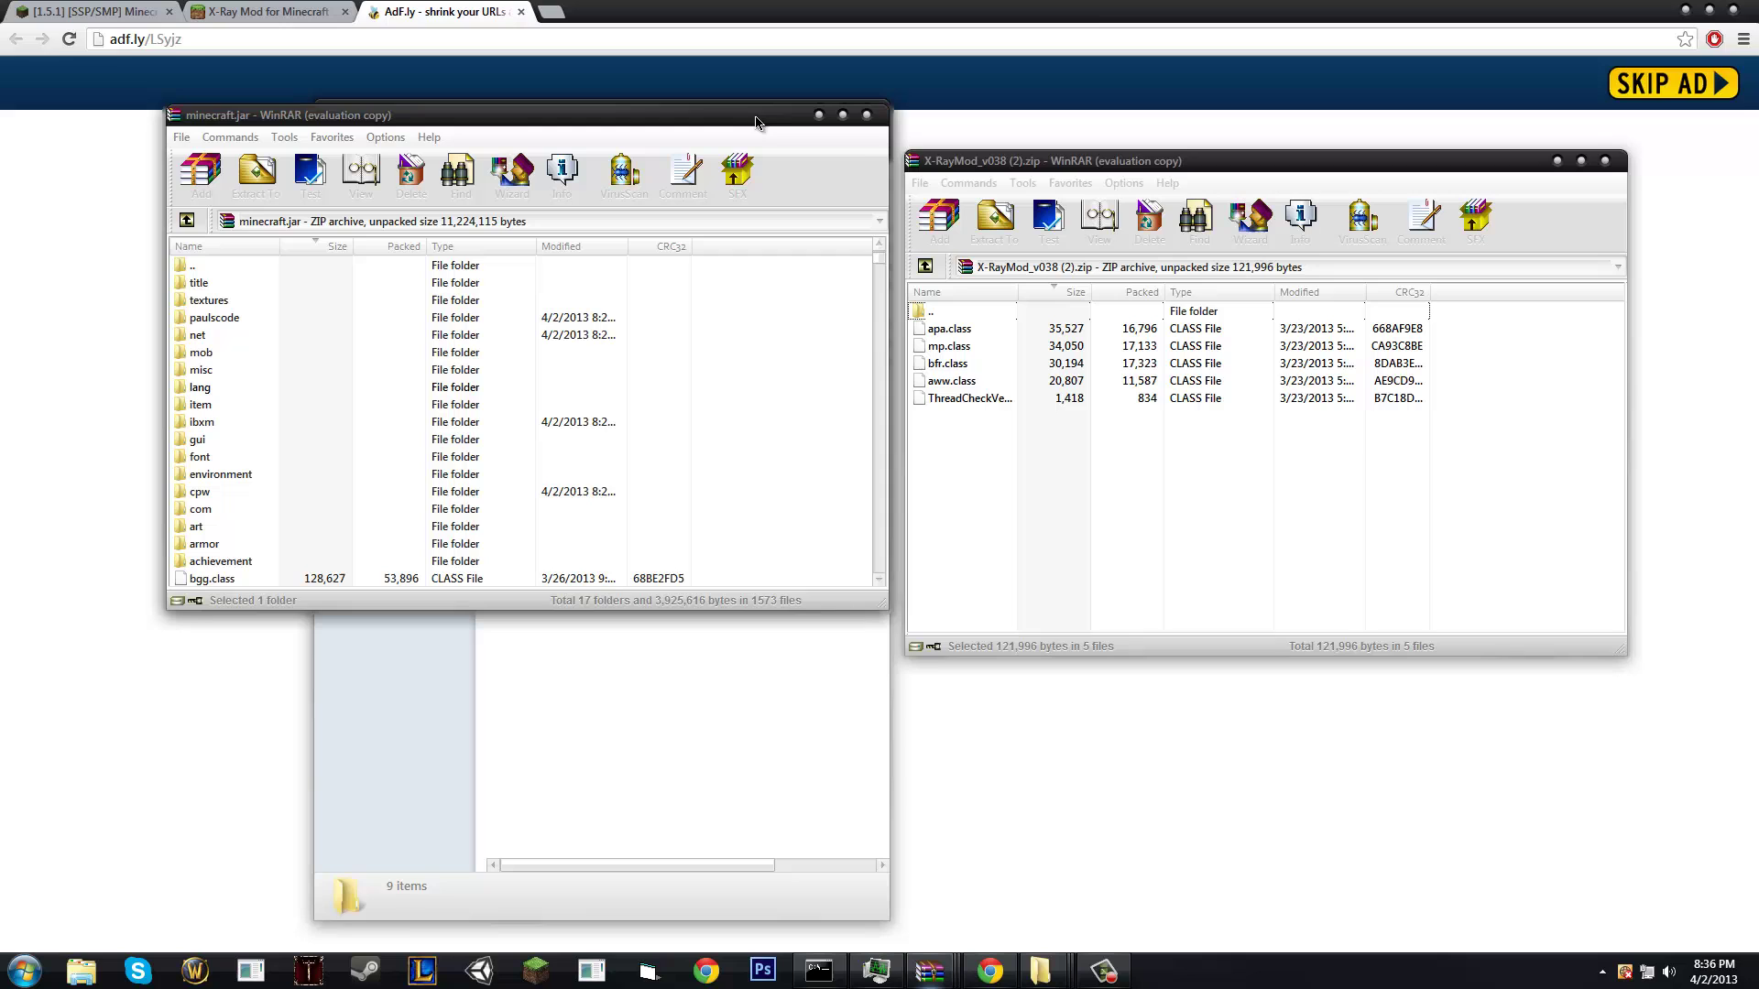
click(1605, 160)
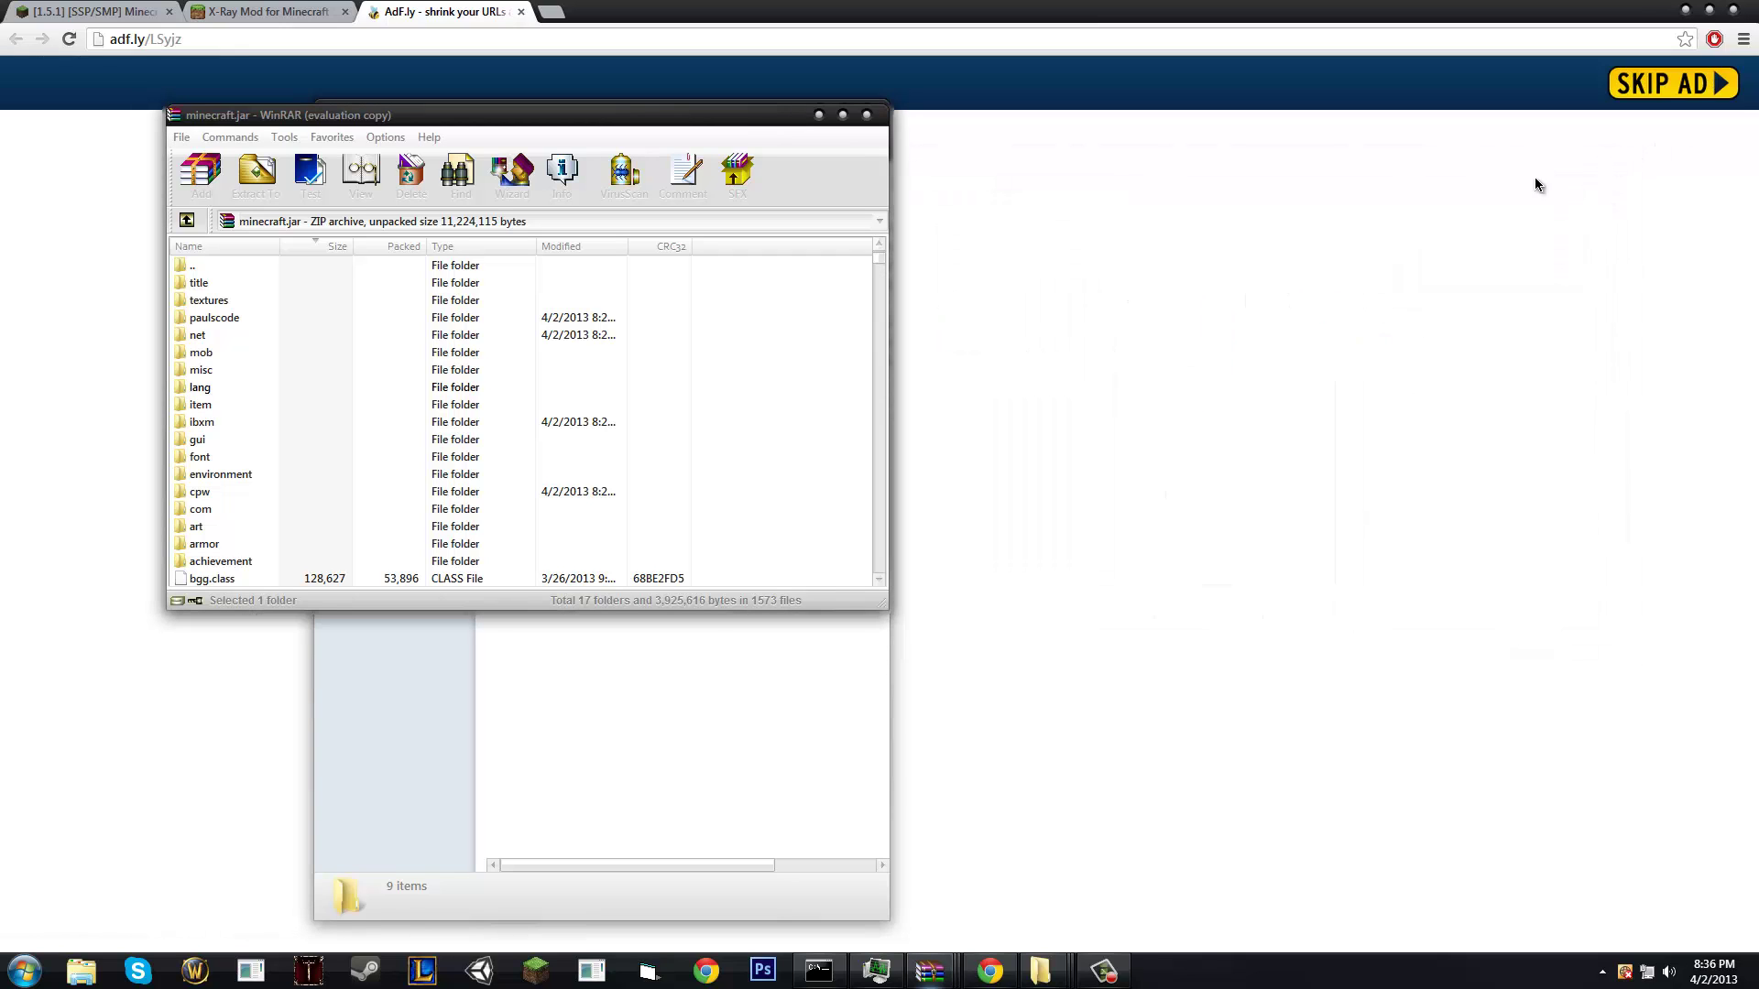
click(571, 834)
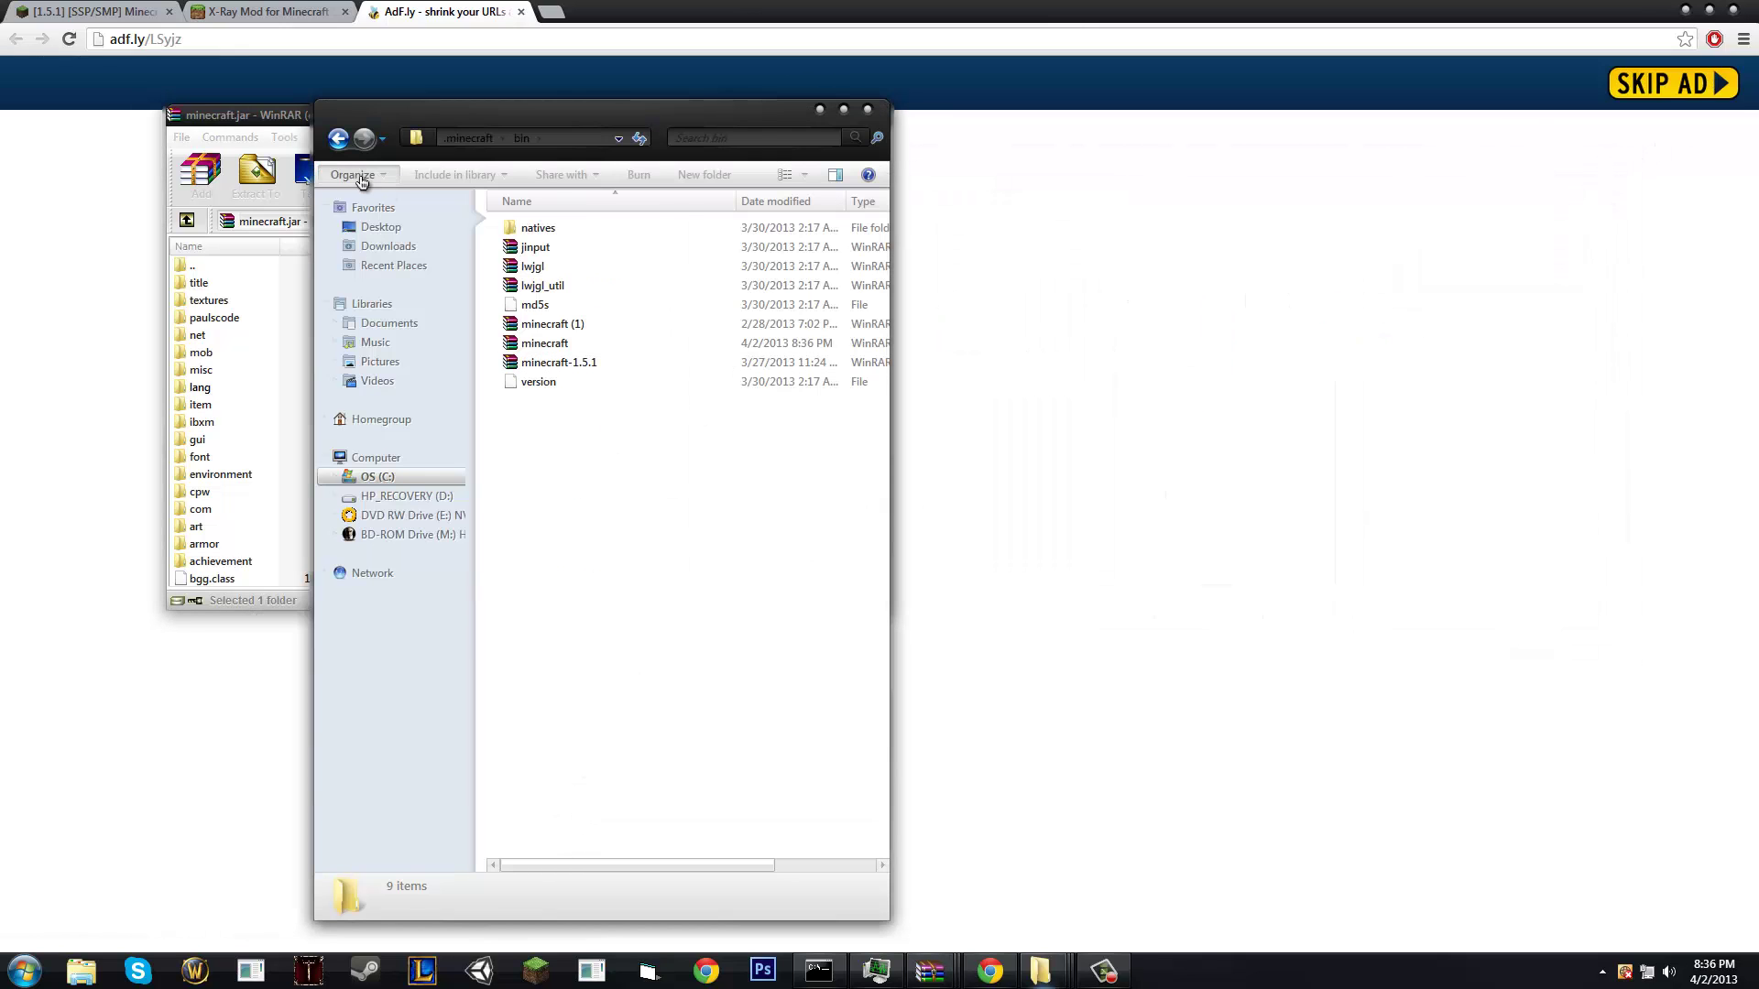
click(339, 140)
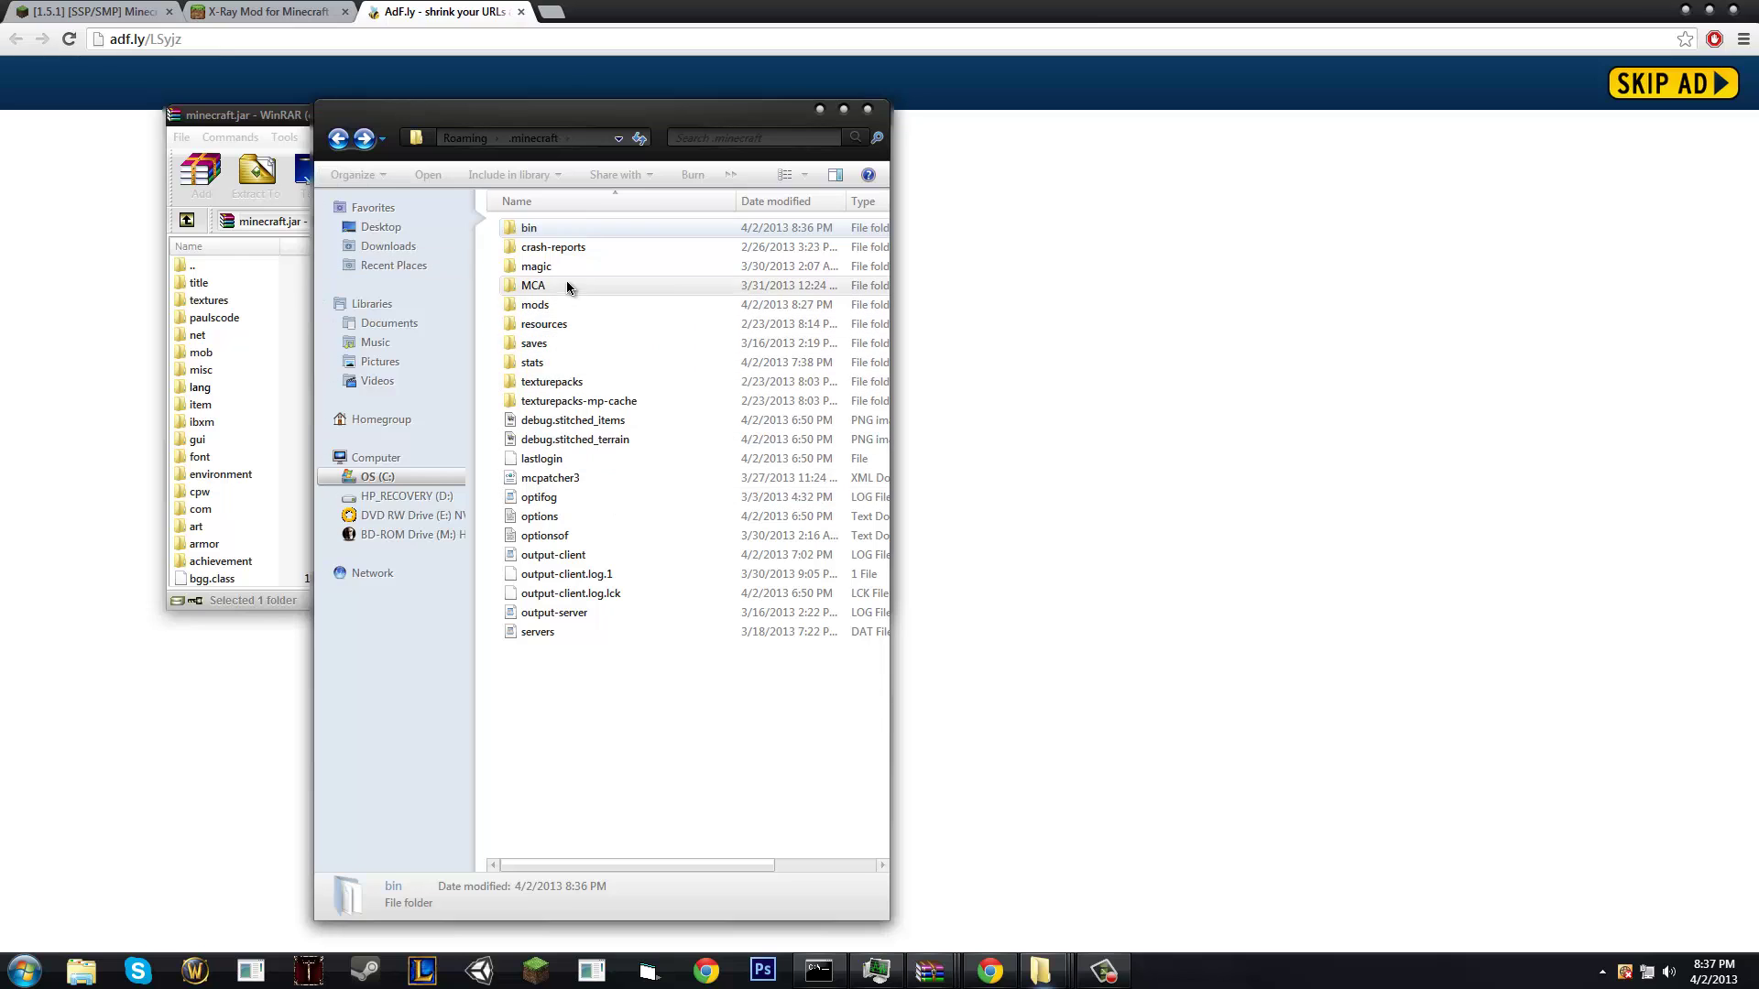
Step: Delete the MCA and mods folders from .minecraft, confirming the move to the Recycle Bin
key(Delete)
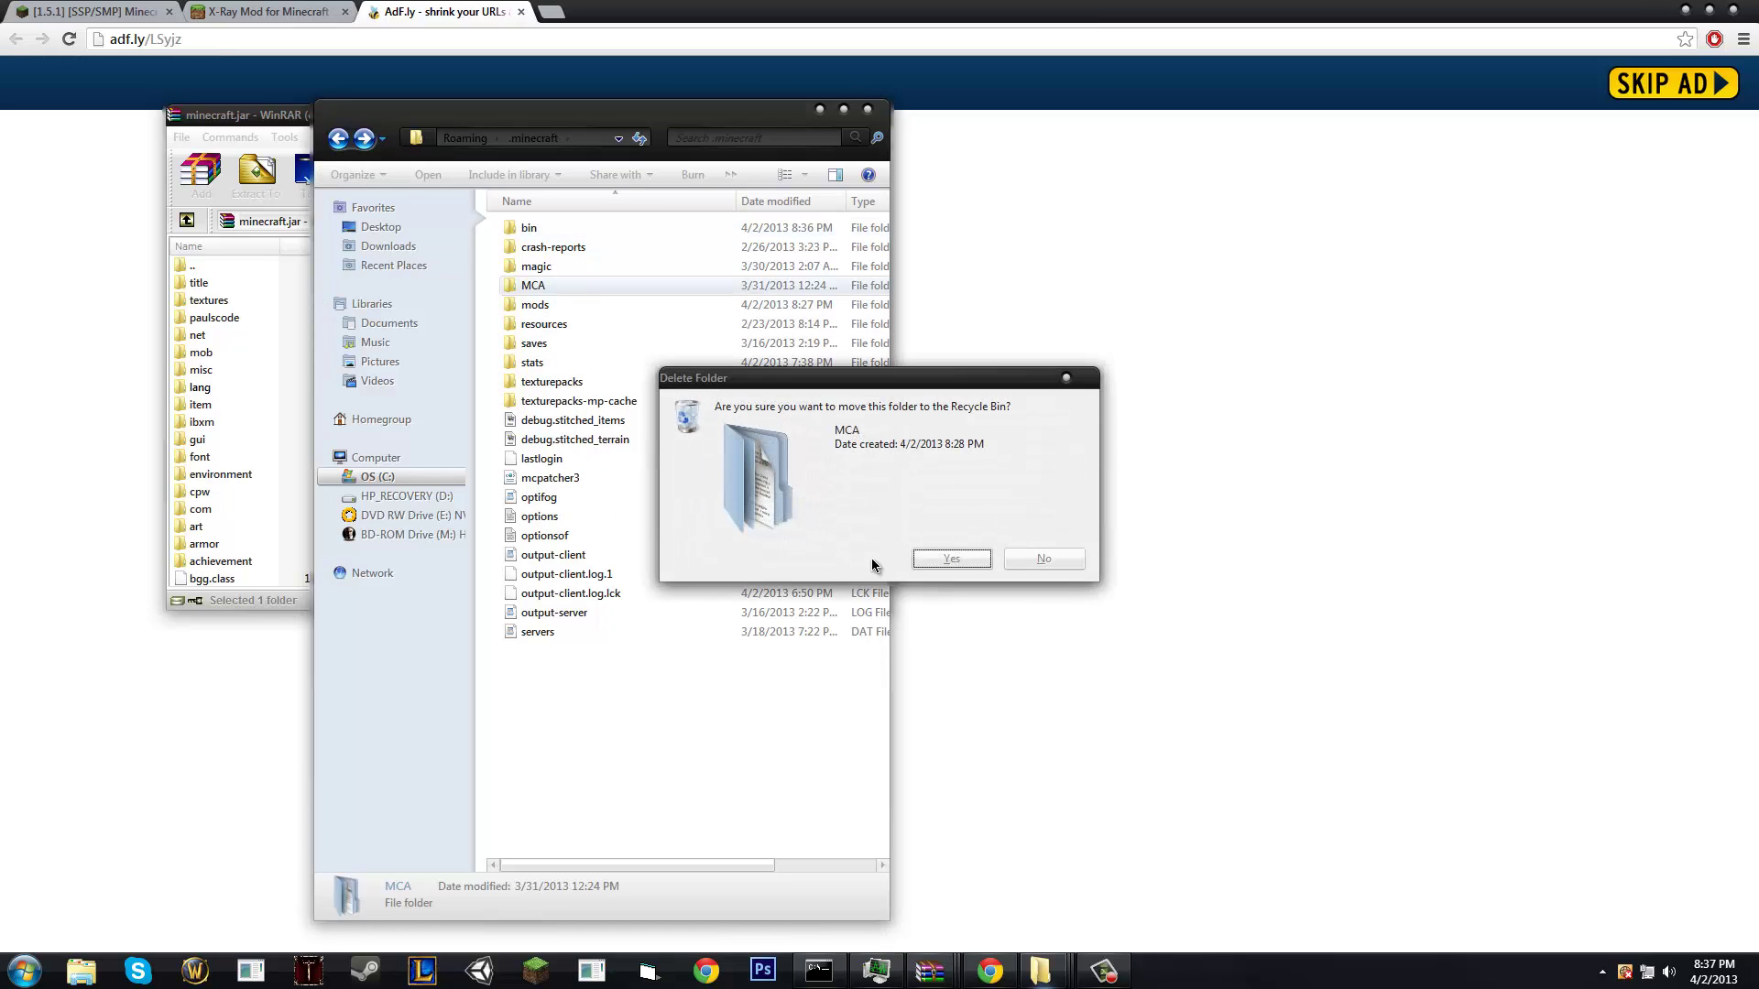
click(926, 568)
click(567, 293)
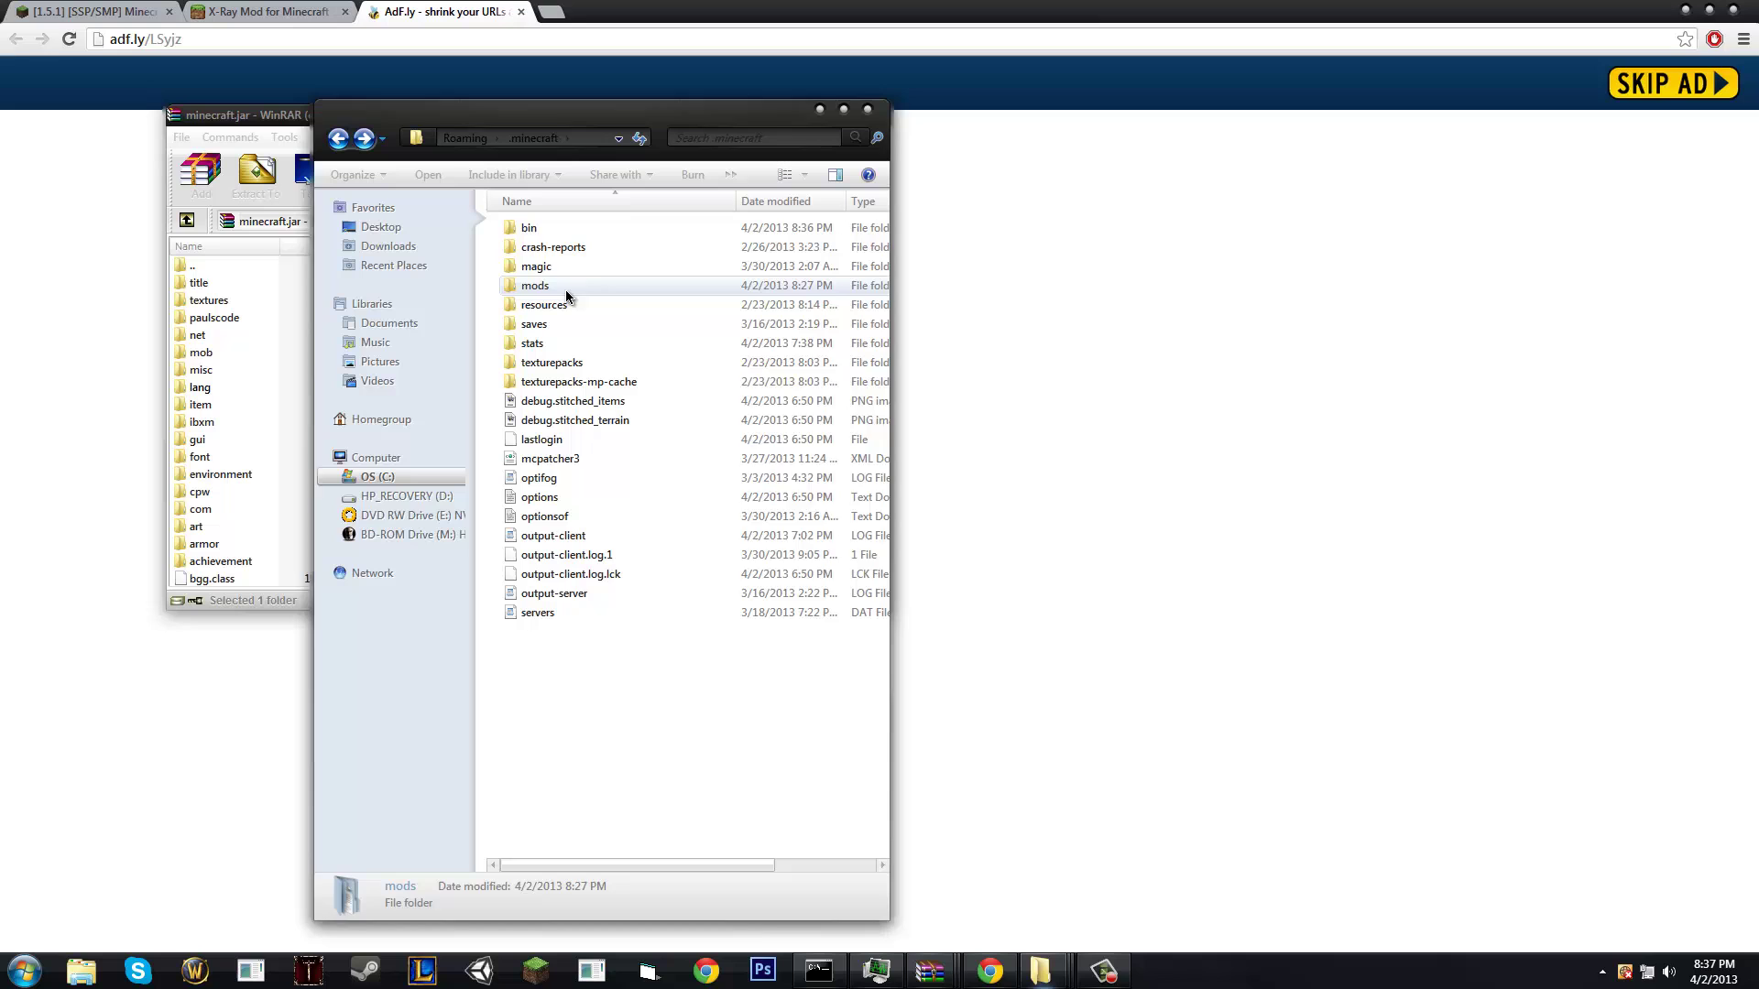
key(Delete)
click(946, 557)
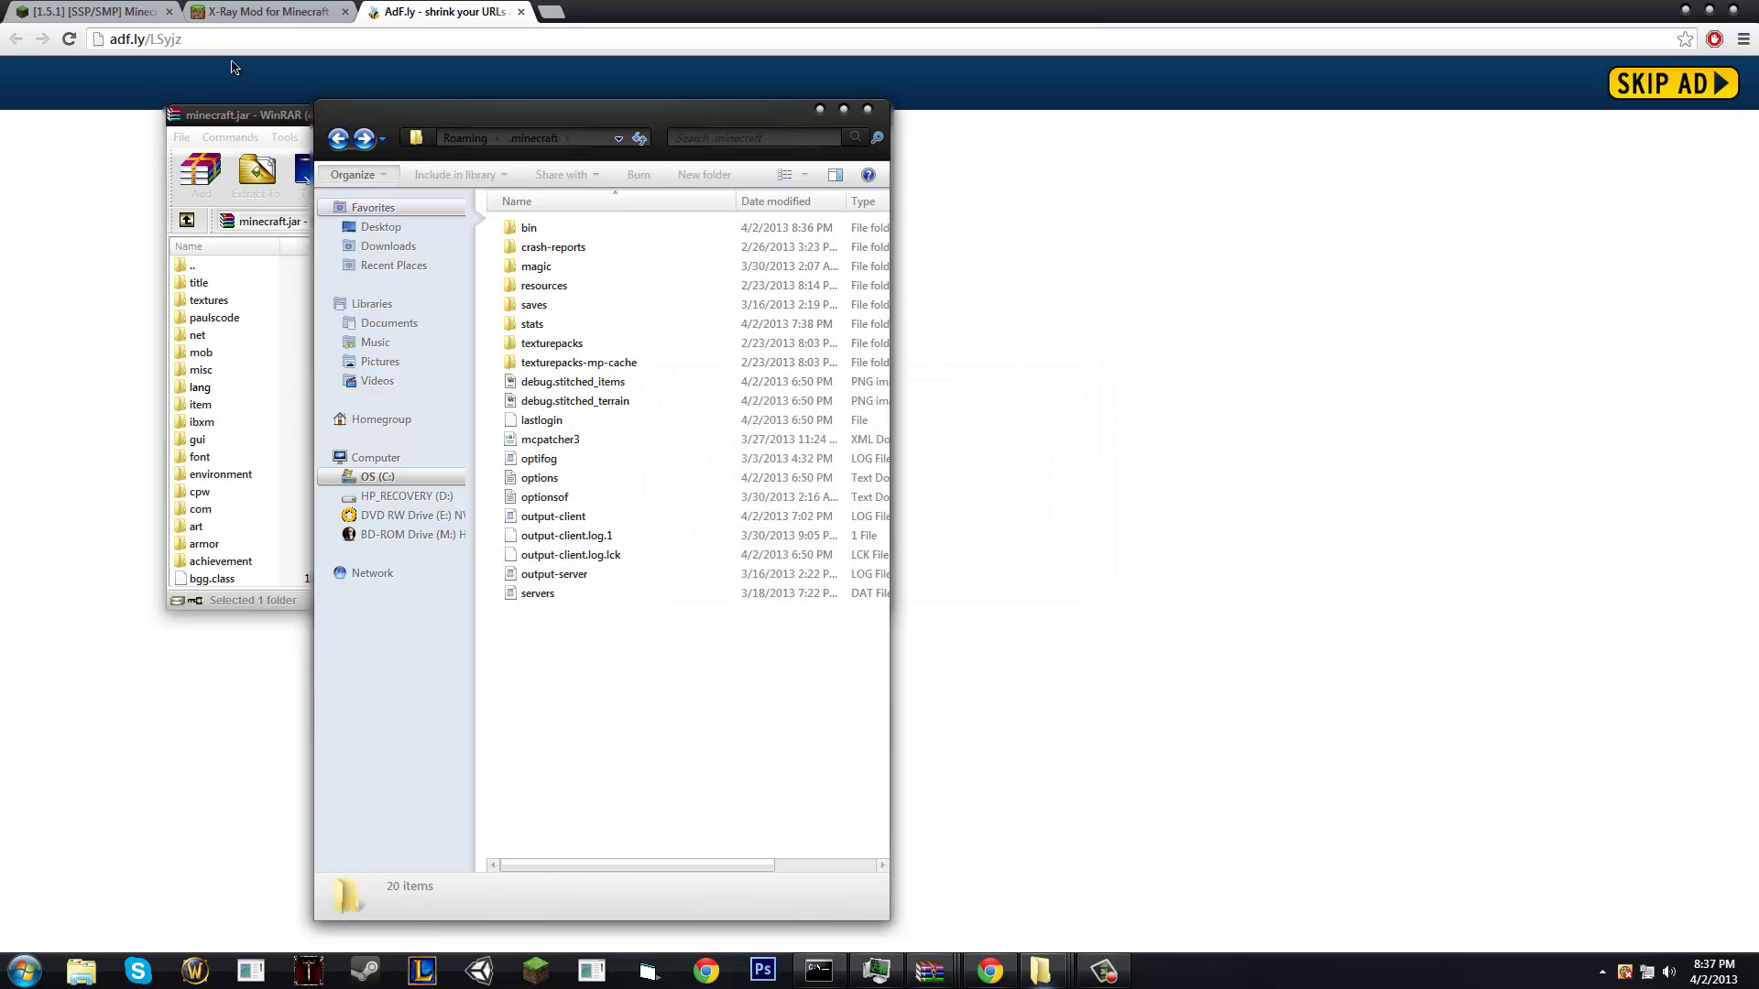
Step: Open the Forge for 1.5.1 download in a new tab from the Minecraft Comes Alive forum topic
click(115, 7)
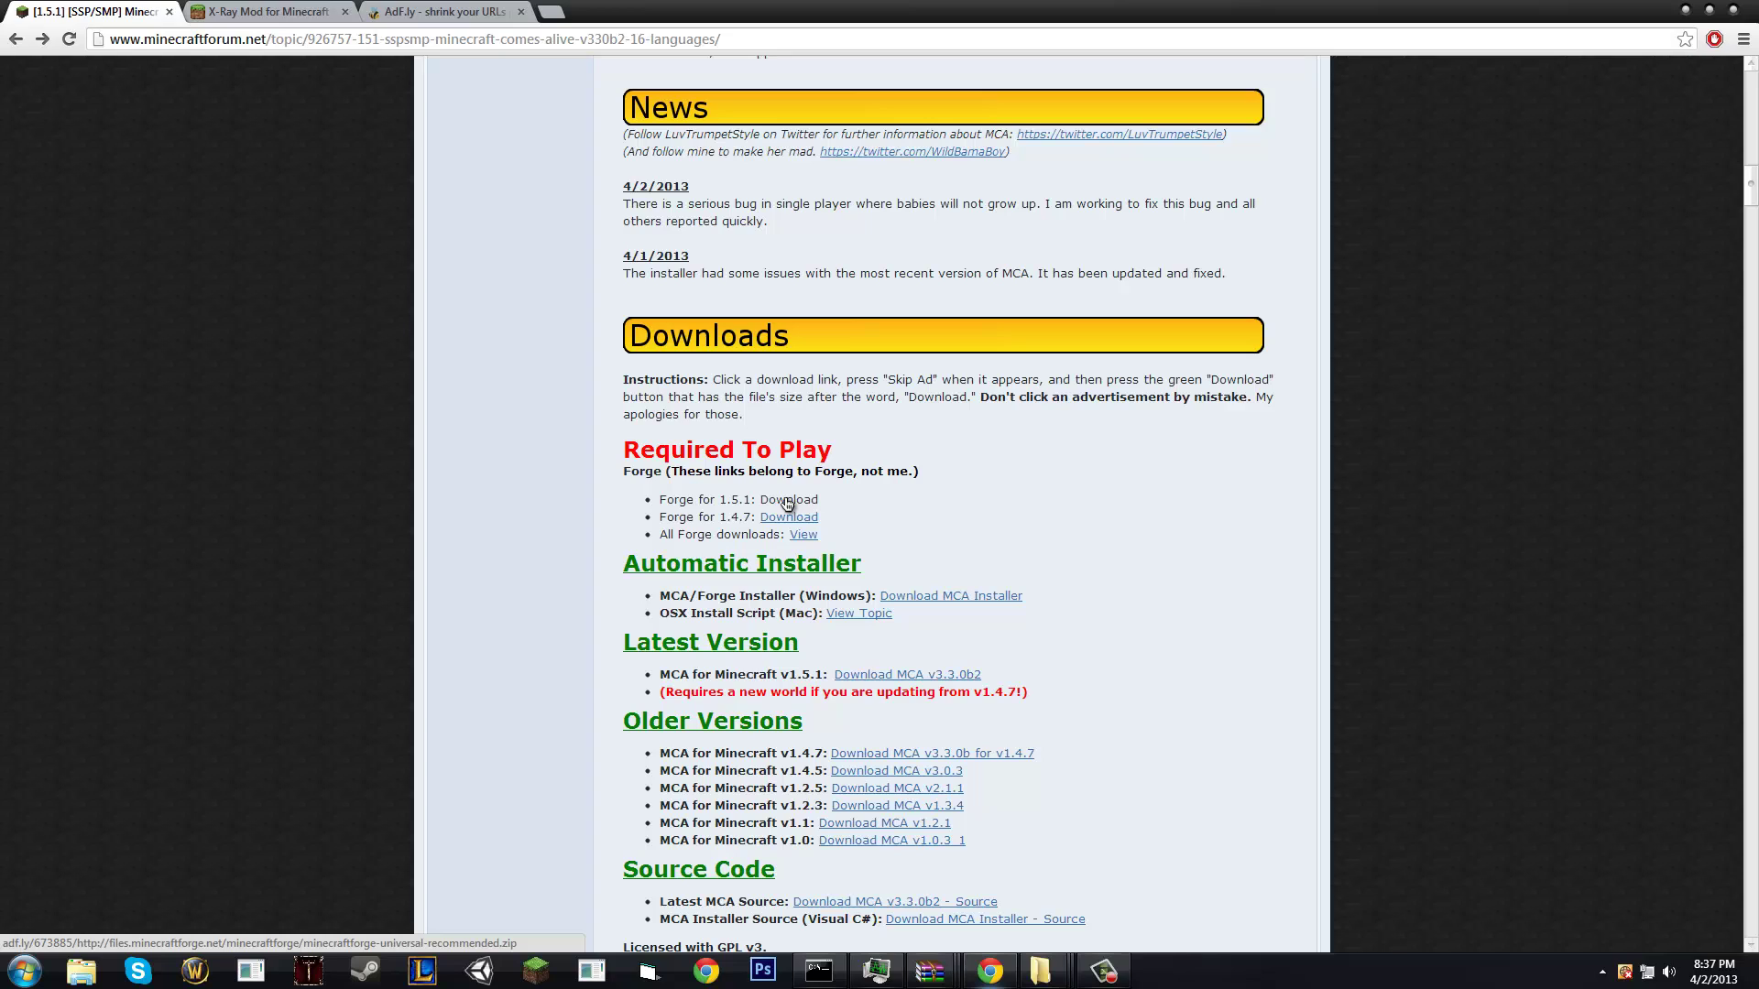
scroll(781, 509, up, 15)
scroll(775, 513, down, 5)
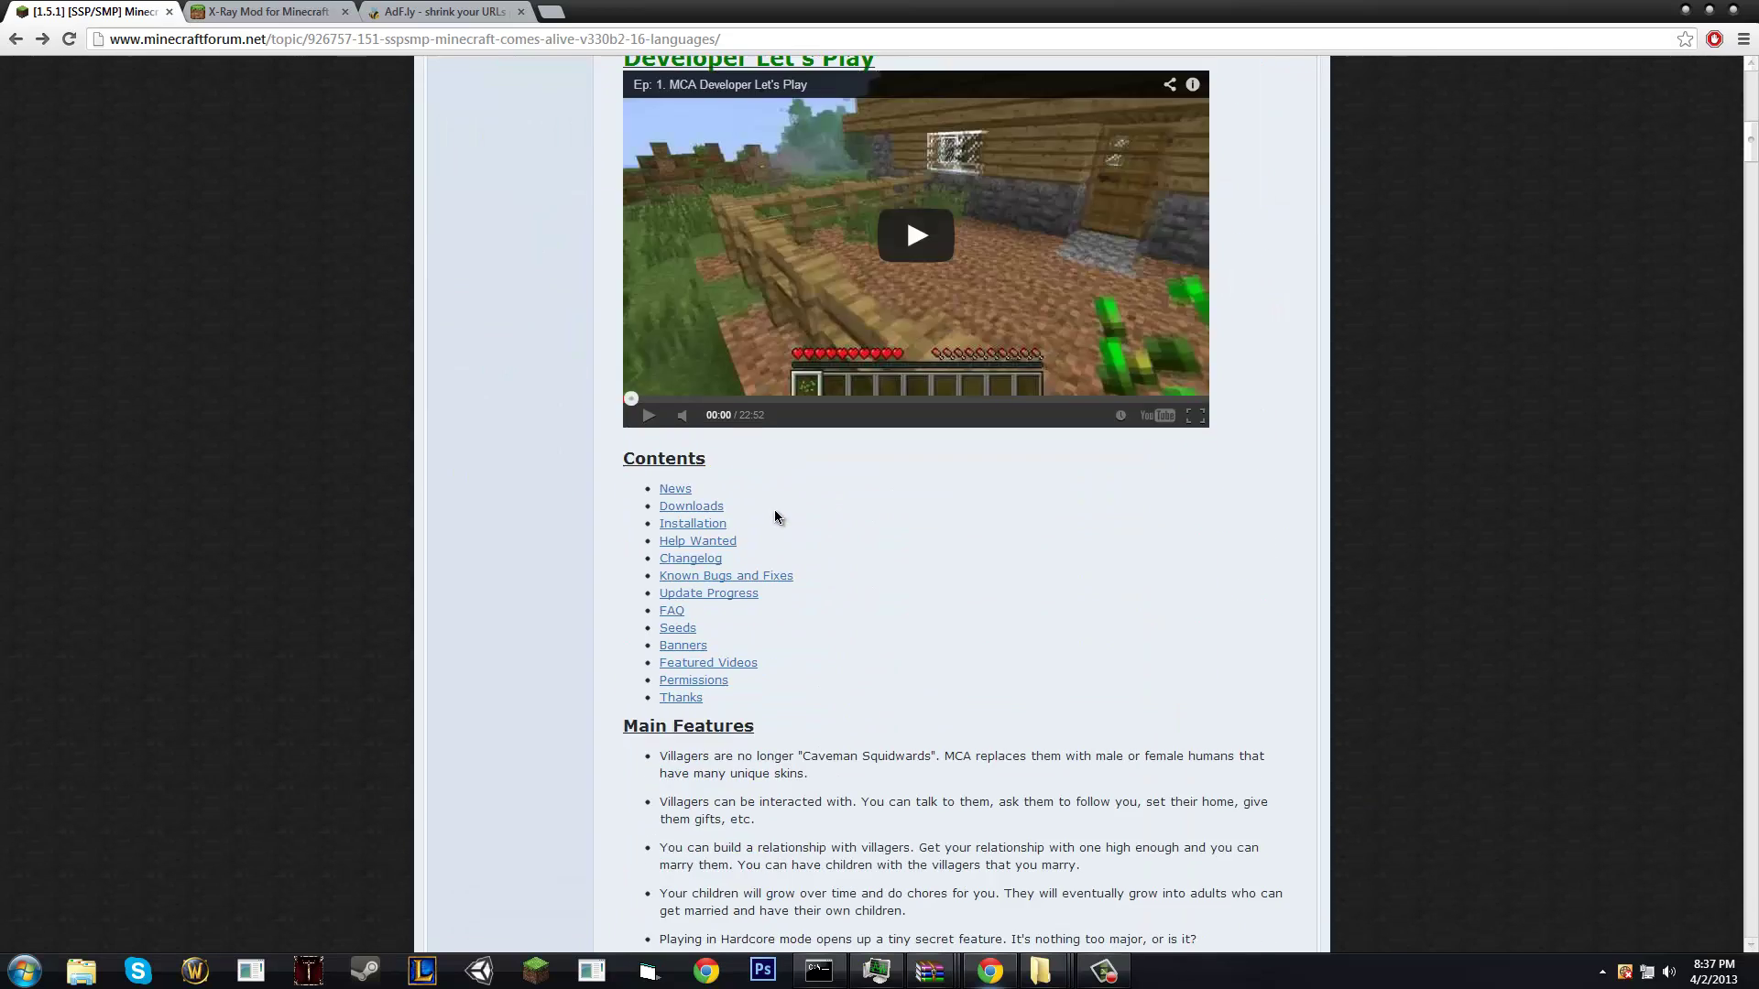
scroll(775, 518, down, 12)
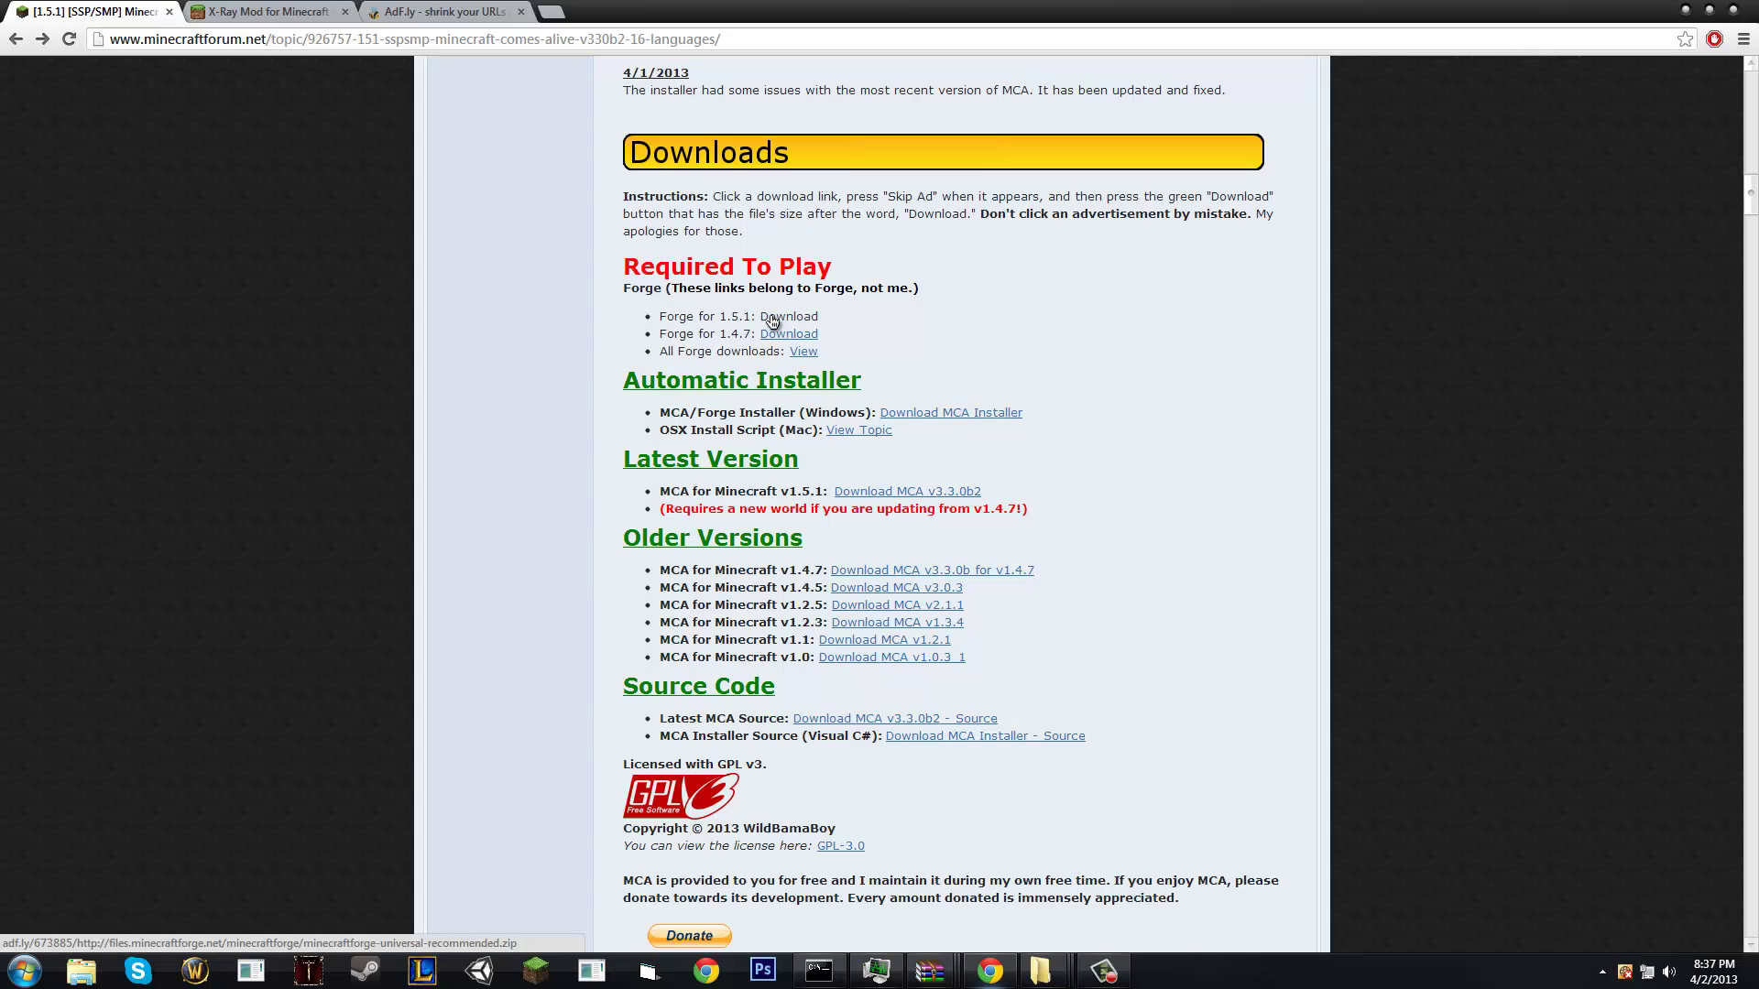
right_click(771, 315)
click(794, 324)
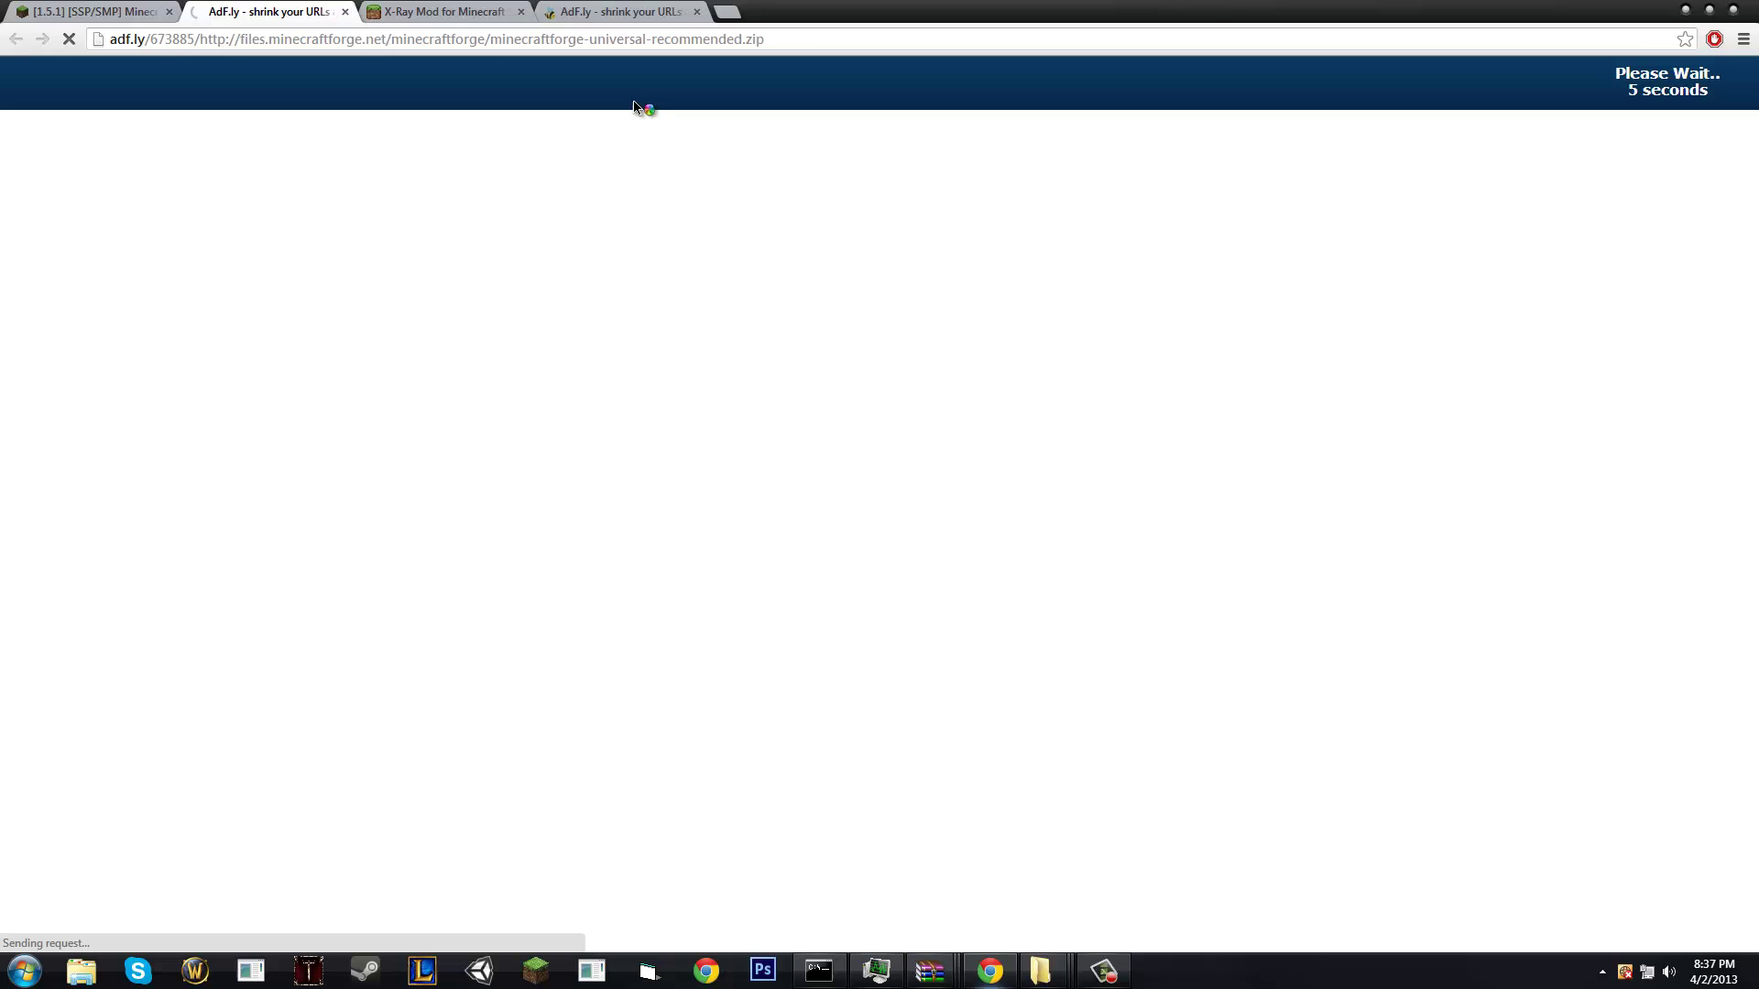
Step: Open the MCA v3.3.0b2 link from the forum topic and download MCA v3.3.0b2.zip from MediaFire
click(156, 9)
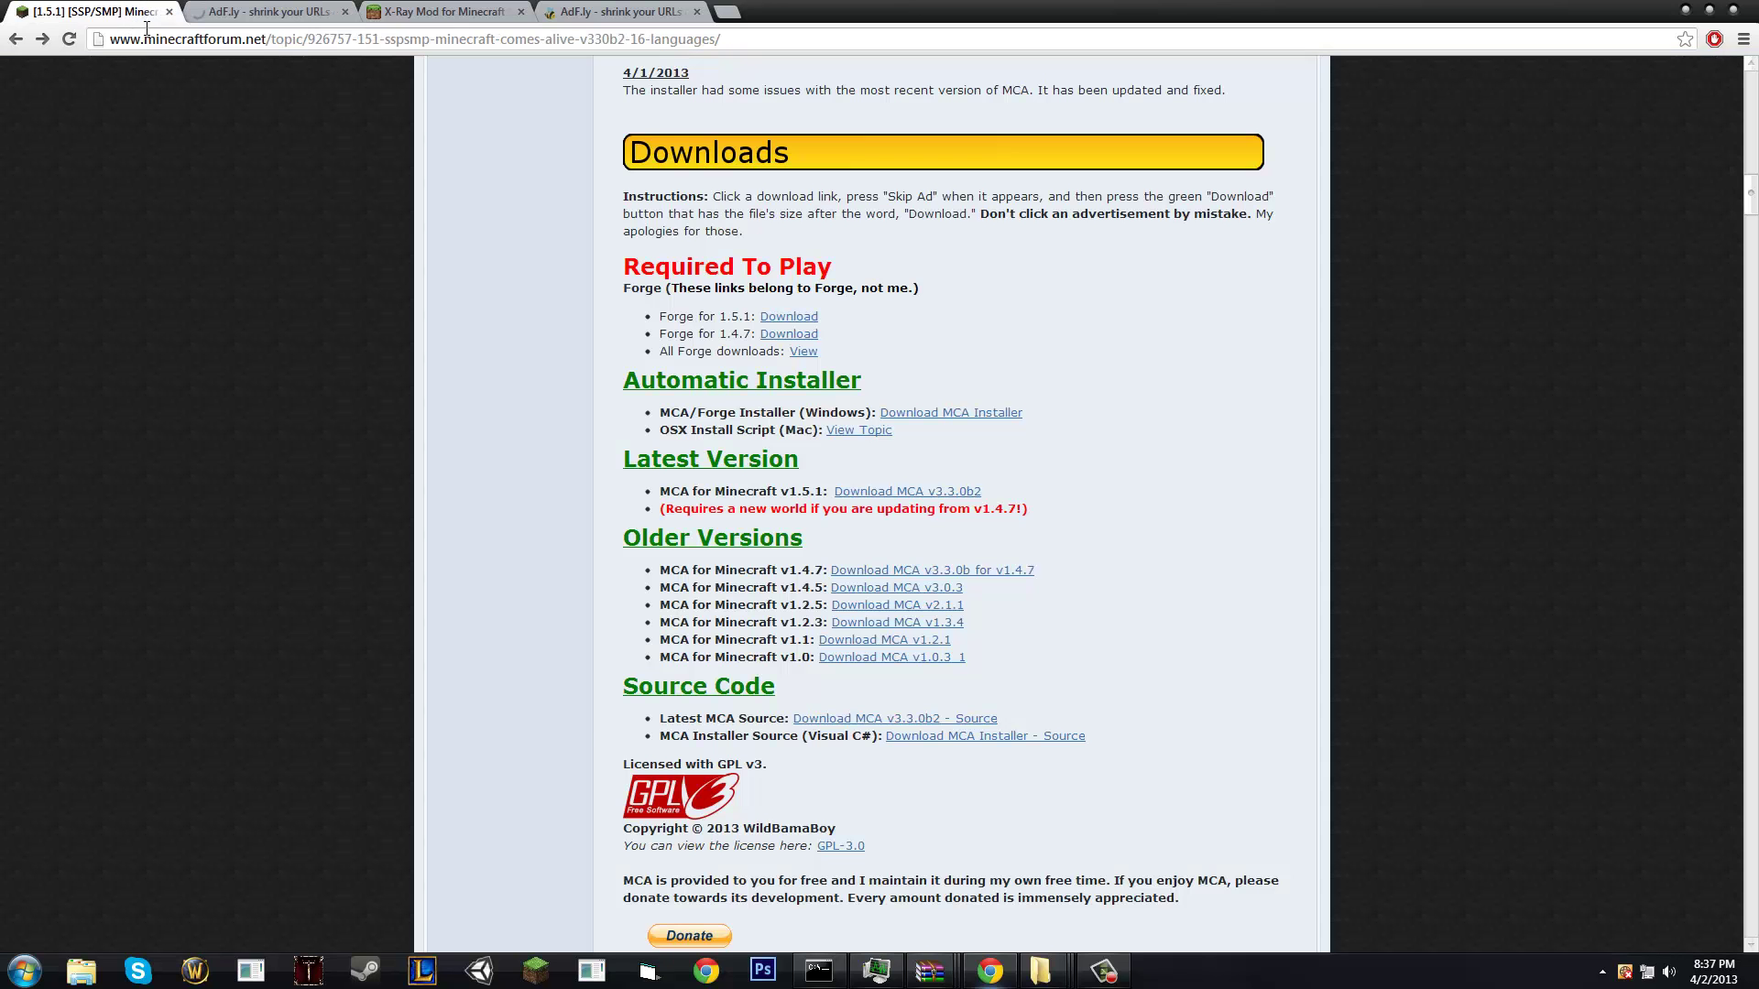
right_click(896, 498)
click(935, 502)
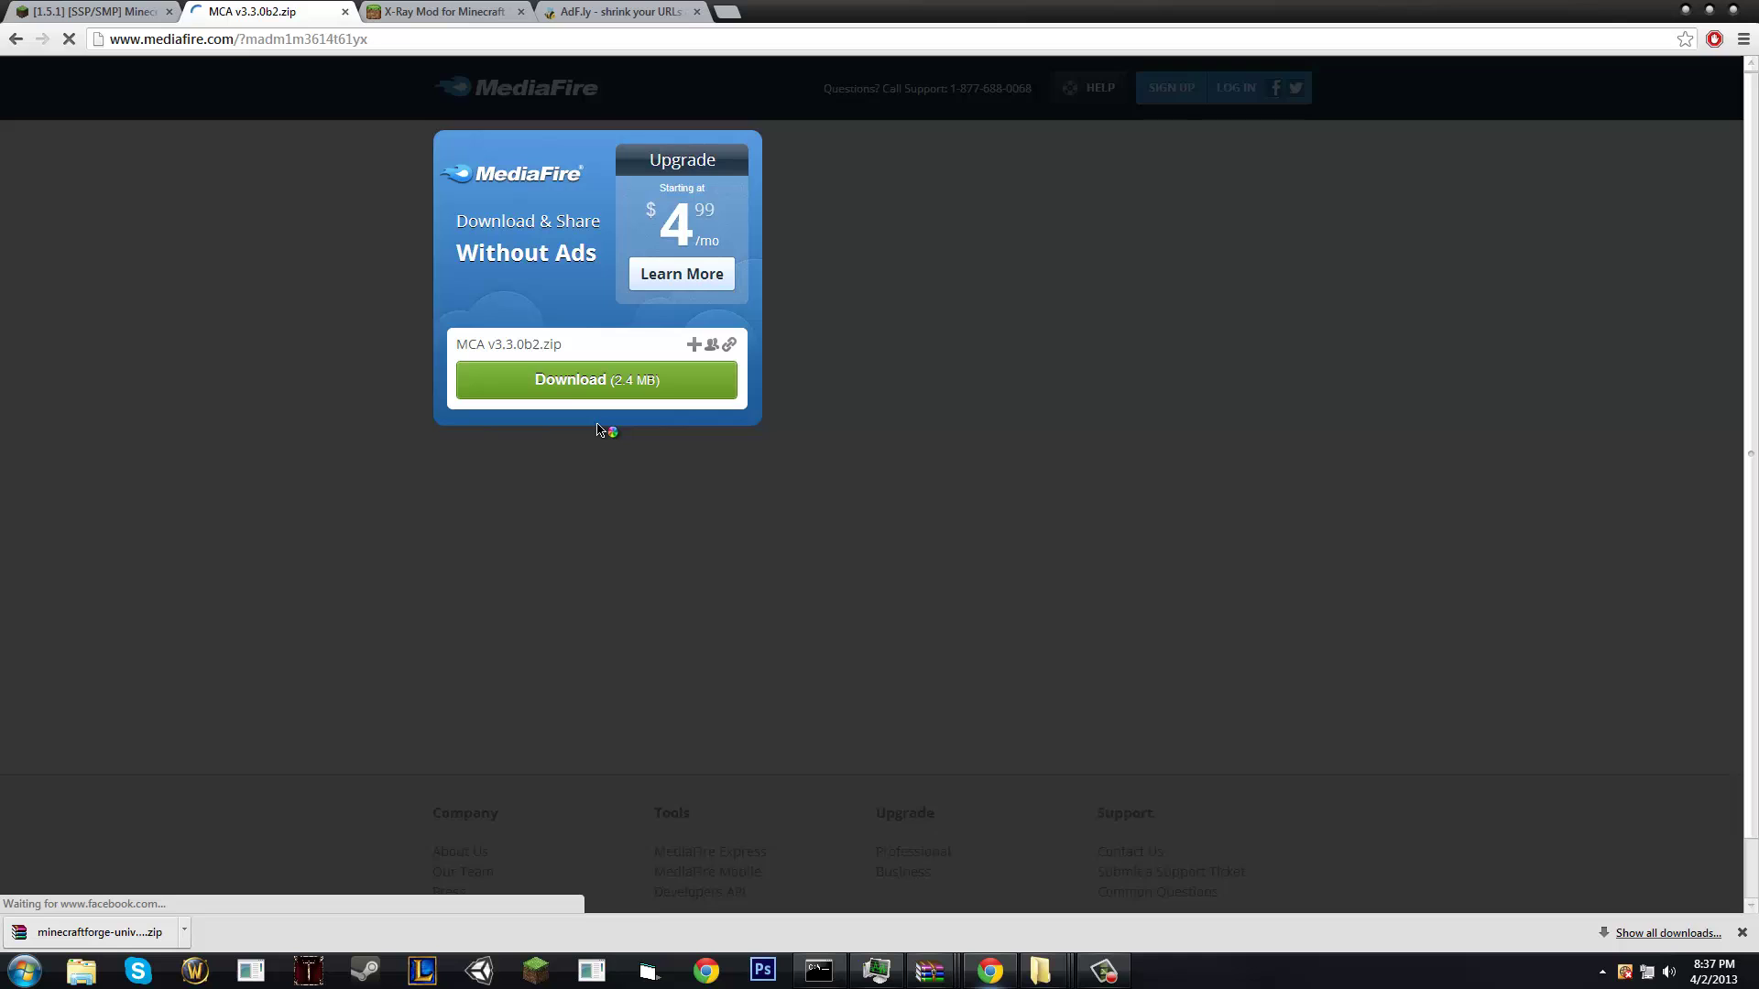
click(594, 380)
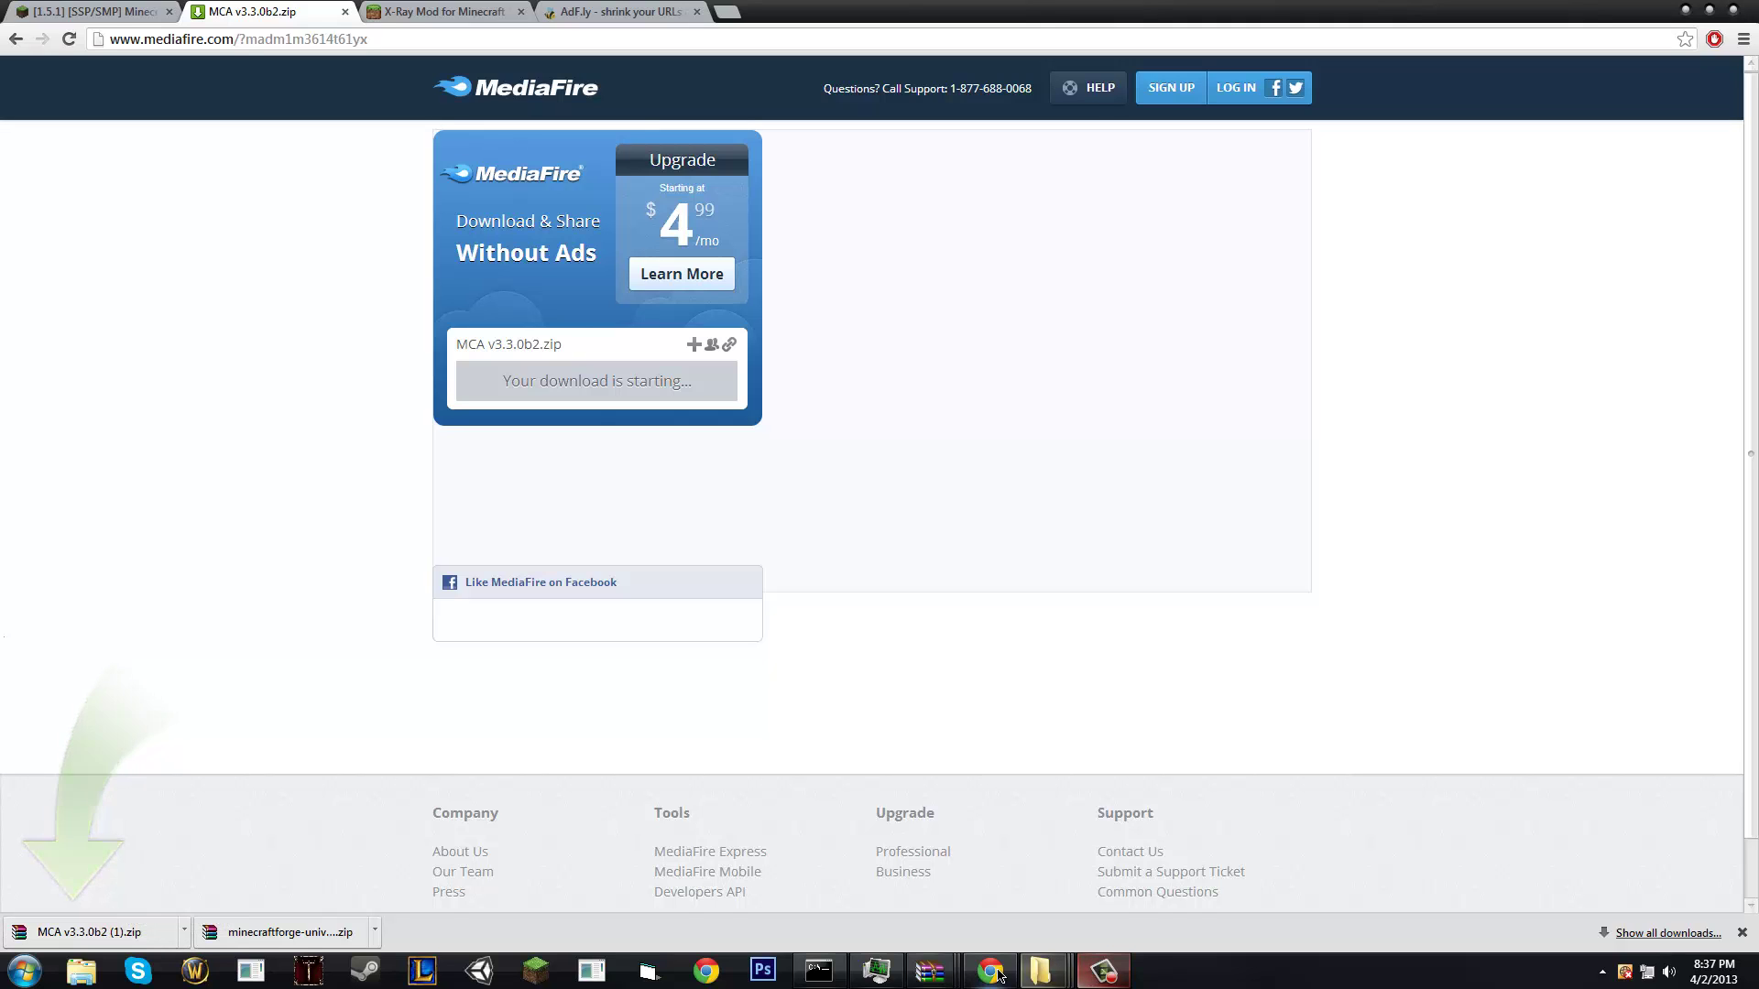
Step: Bring up the .minecraft folder window and move it clear of the MediaFire download box
mouse_move(1040, 969)
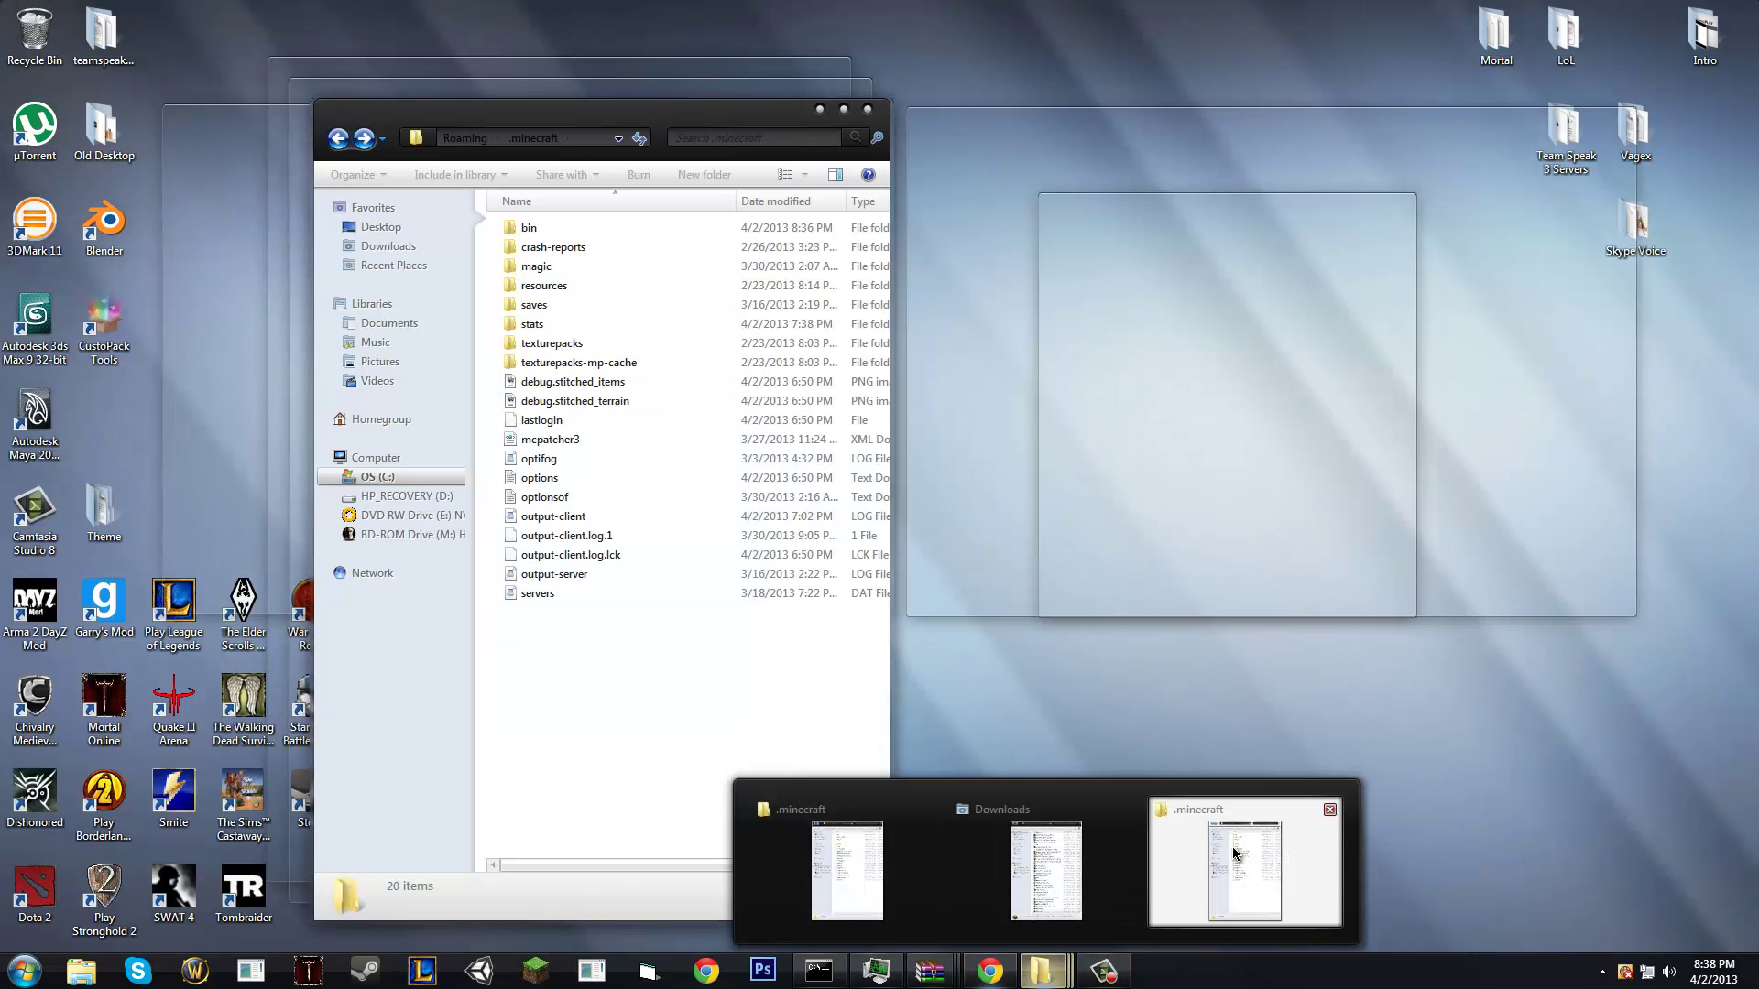
click(1233, 854)
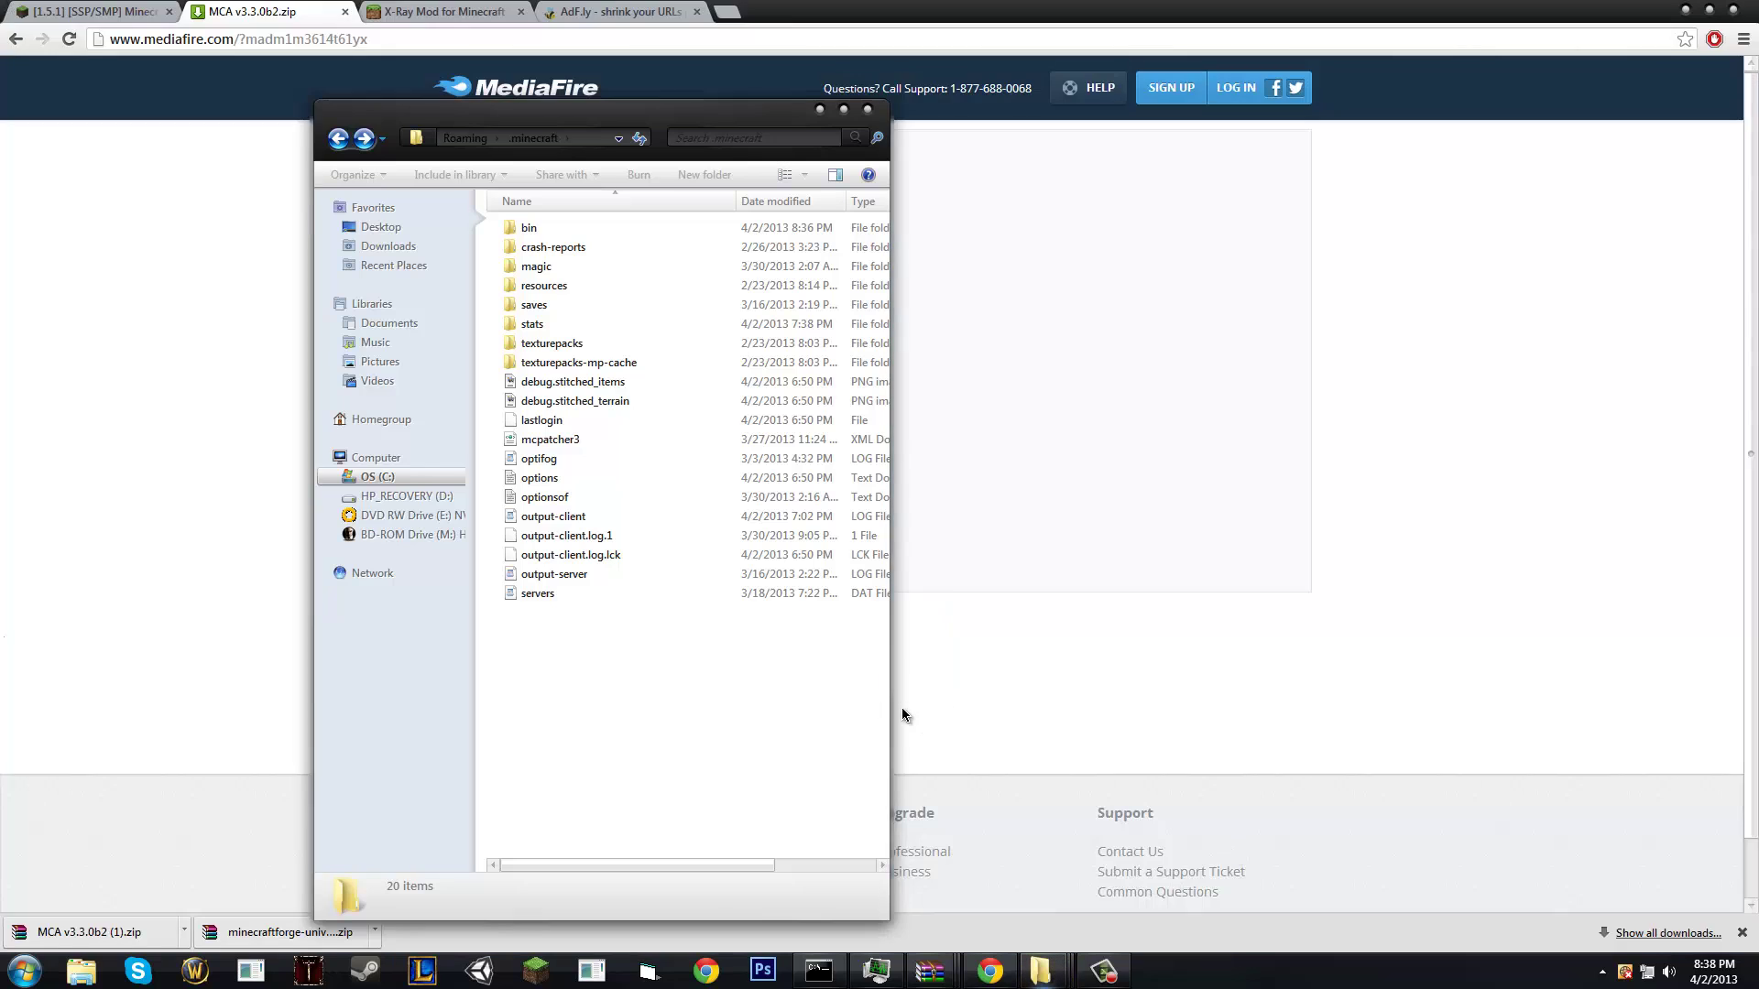
drag(522, 116, 1067, 65)
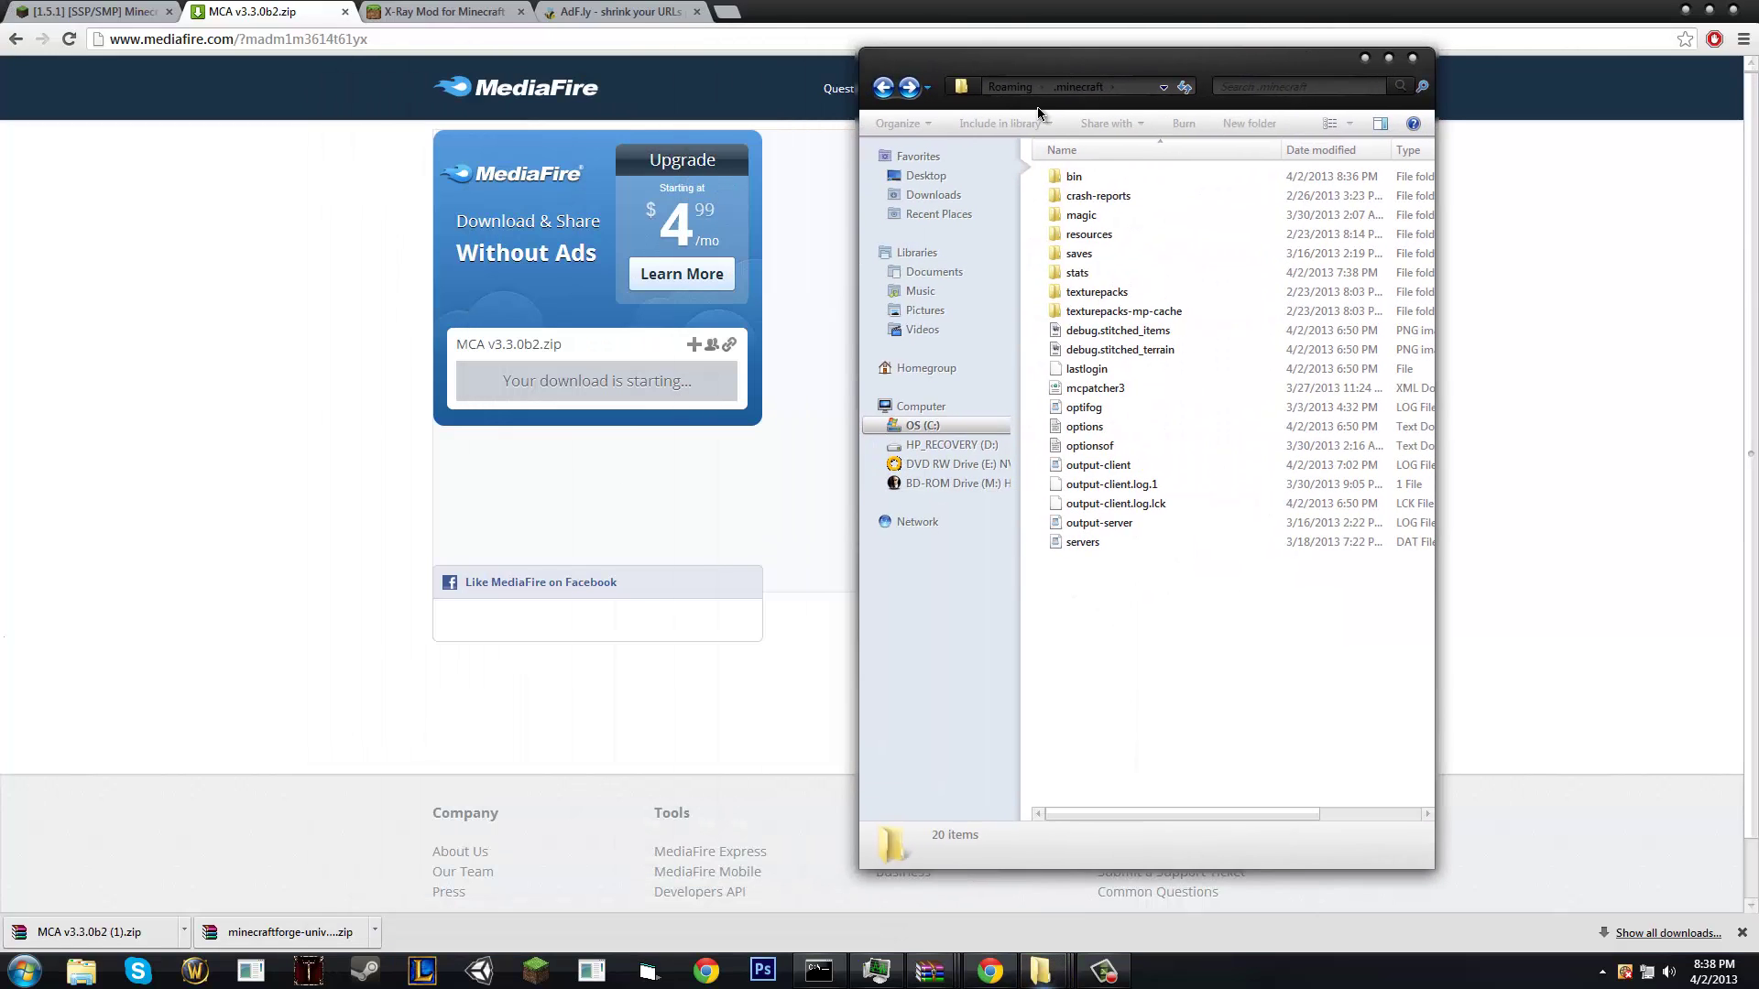
Step: Open the downloaded minecraftforge zip in WinRAR, minimize the browser and dismiss the licence reminder
click(277, 931)
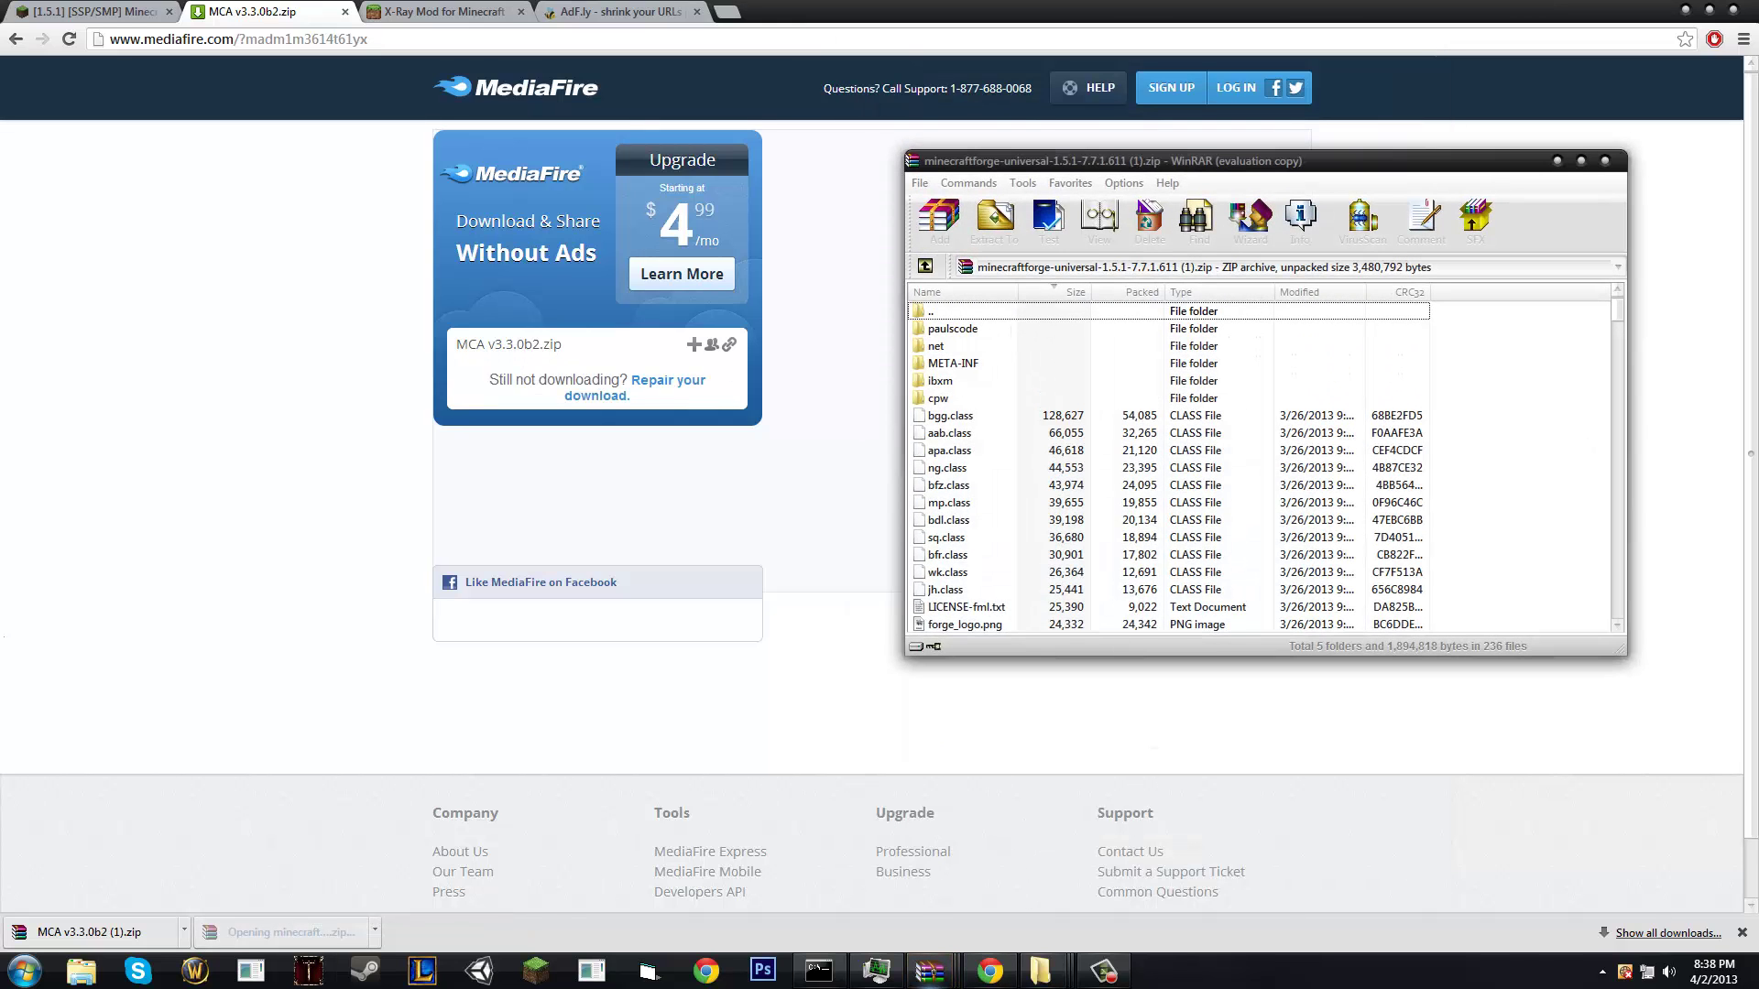
click(1685, 9)
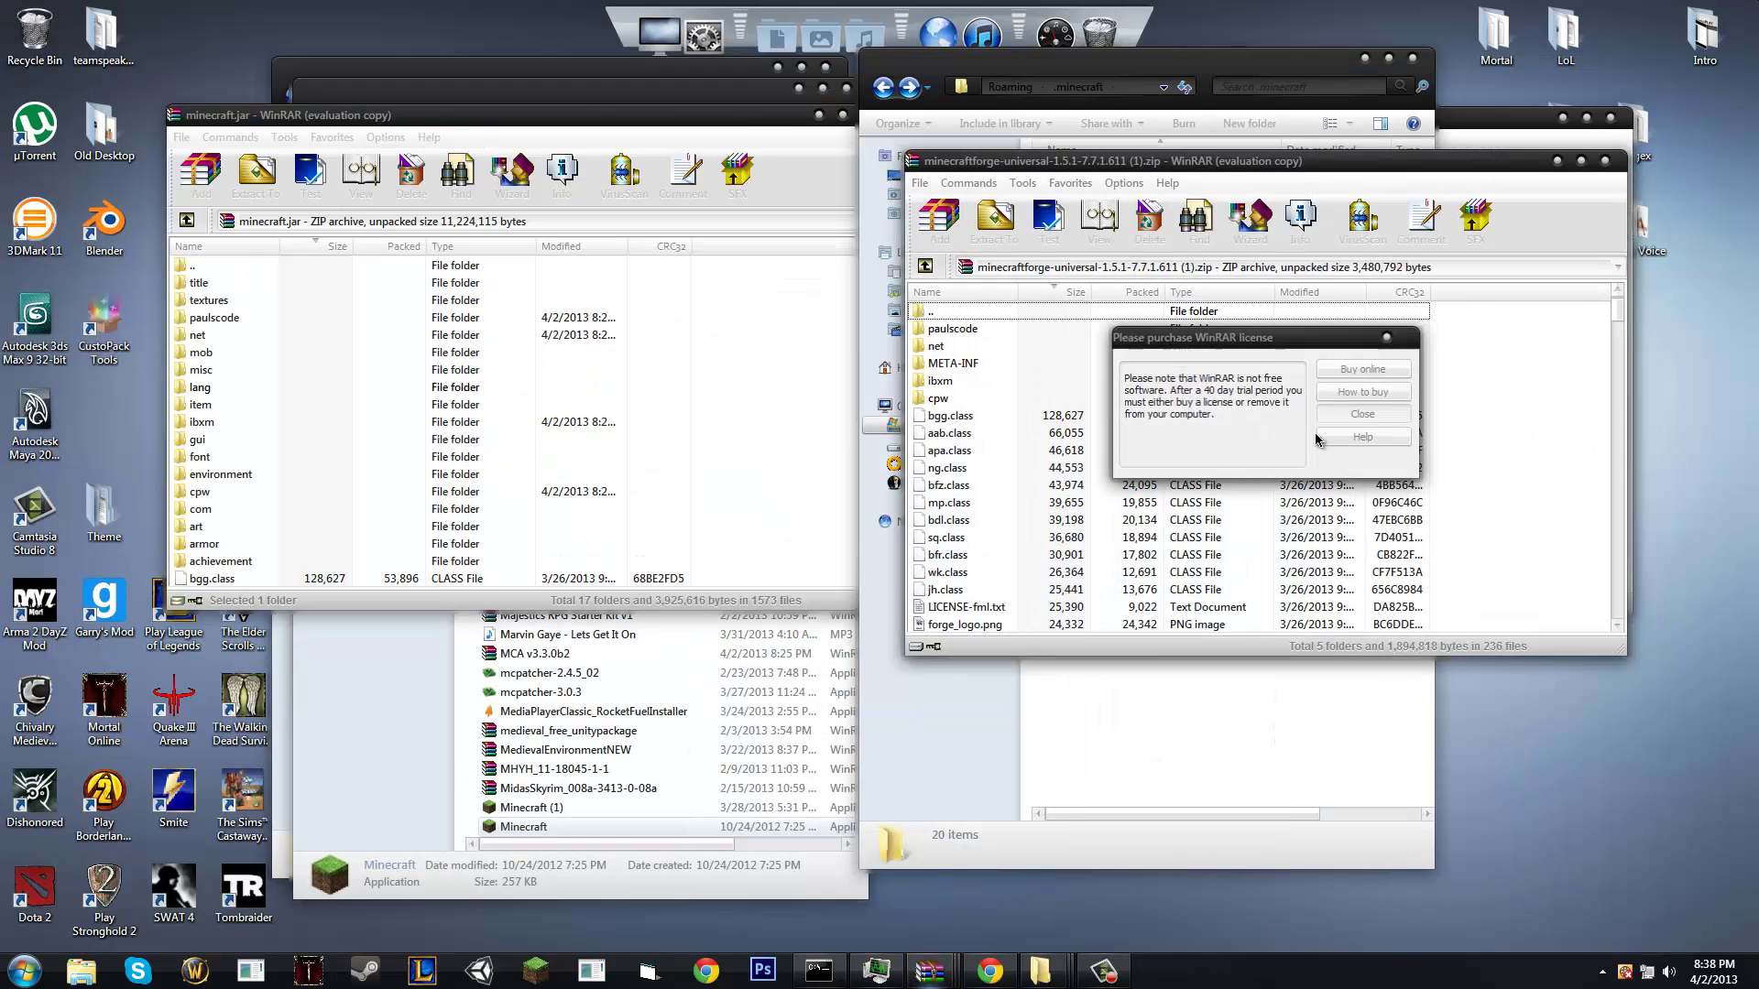
click(1362, 414)
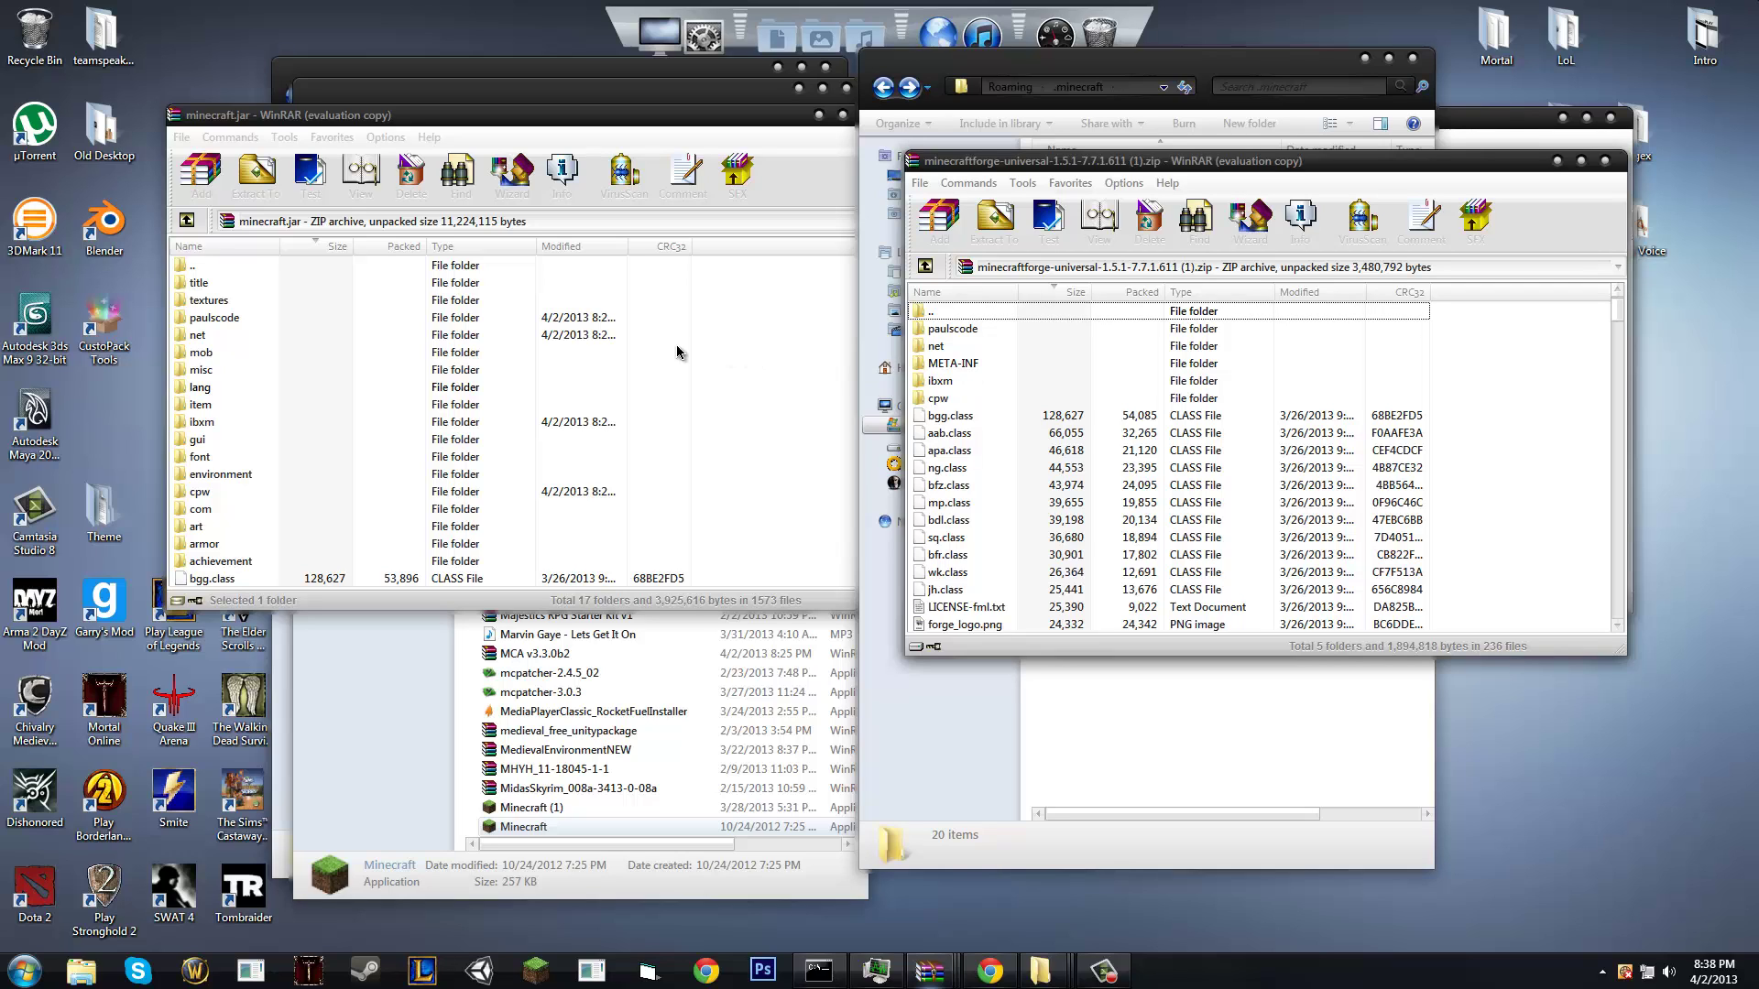
Step: Add all the Forge archive's files and folders to minecraft.jar in Add and replace files mode with ZIP format
click(767, 340)
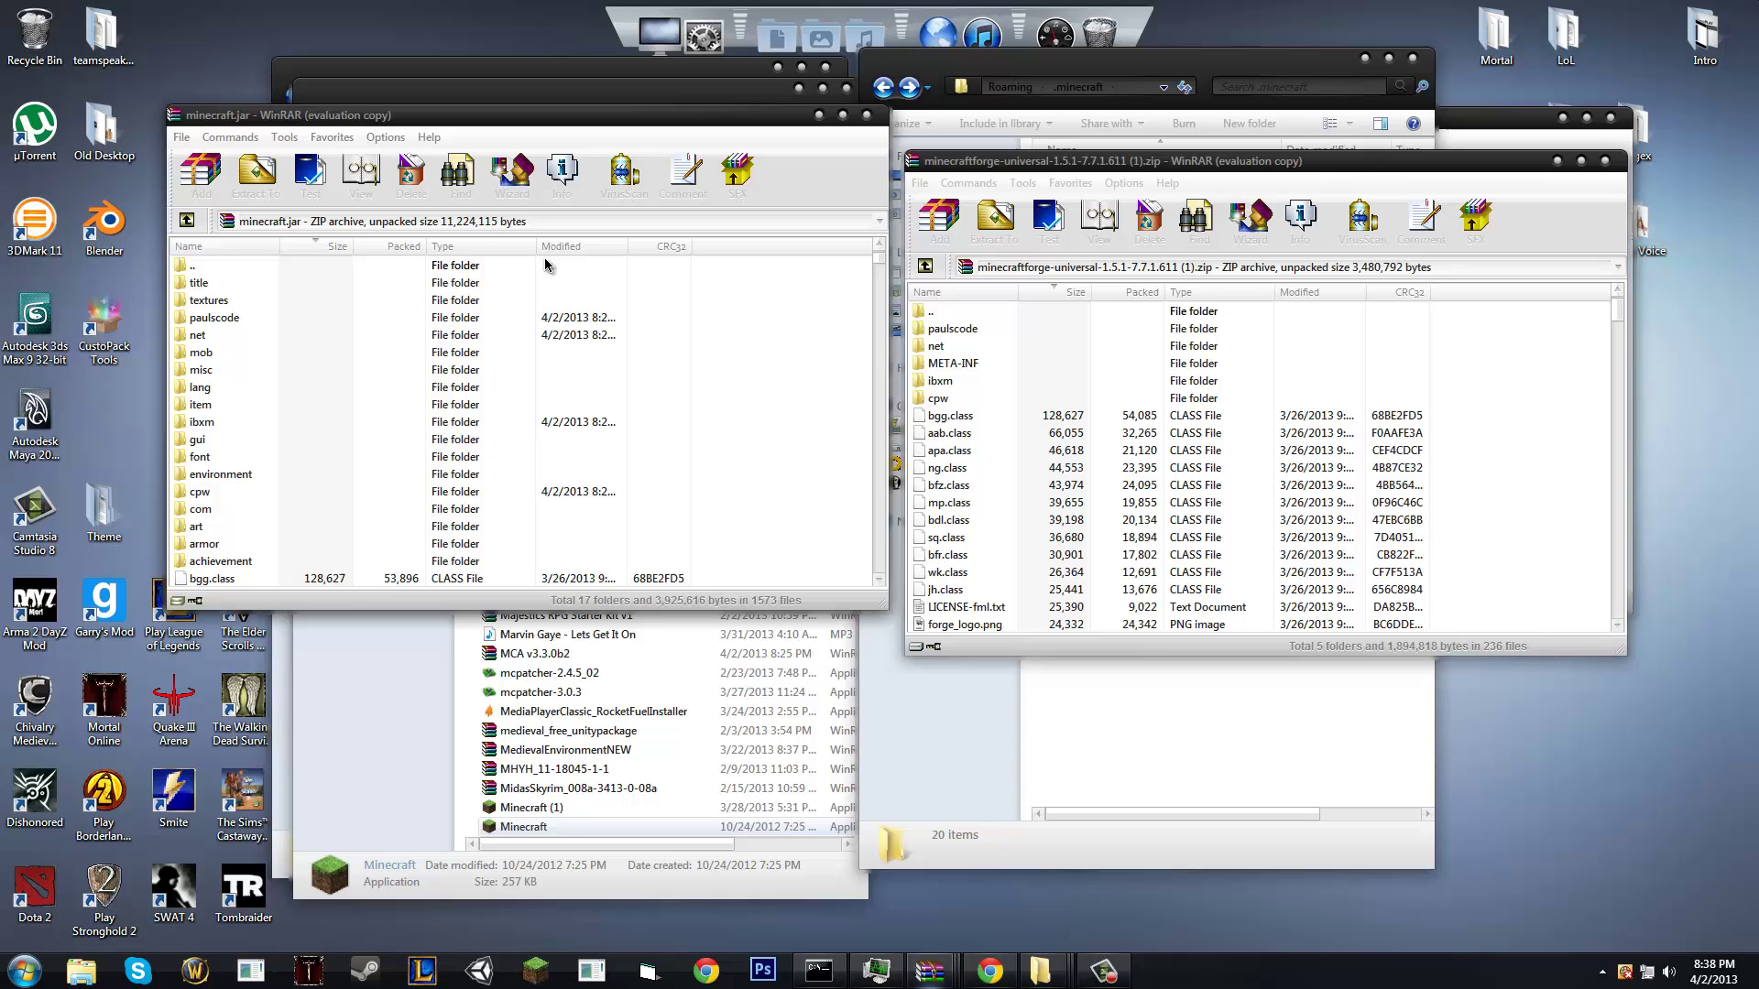
click(294, 277)
click(953, 363)
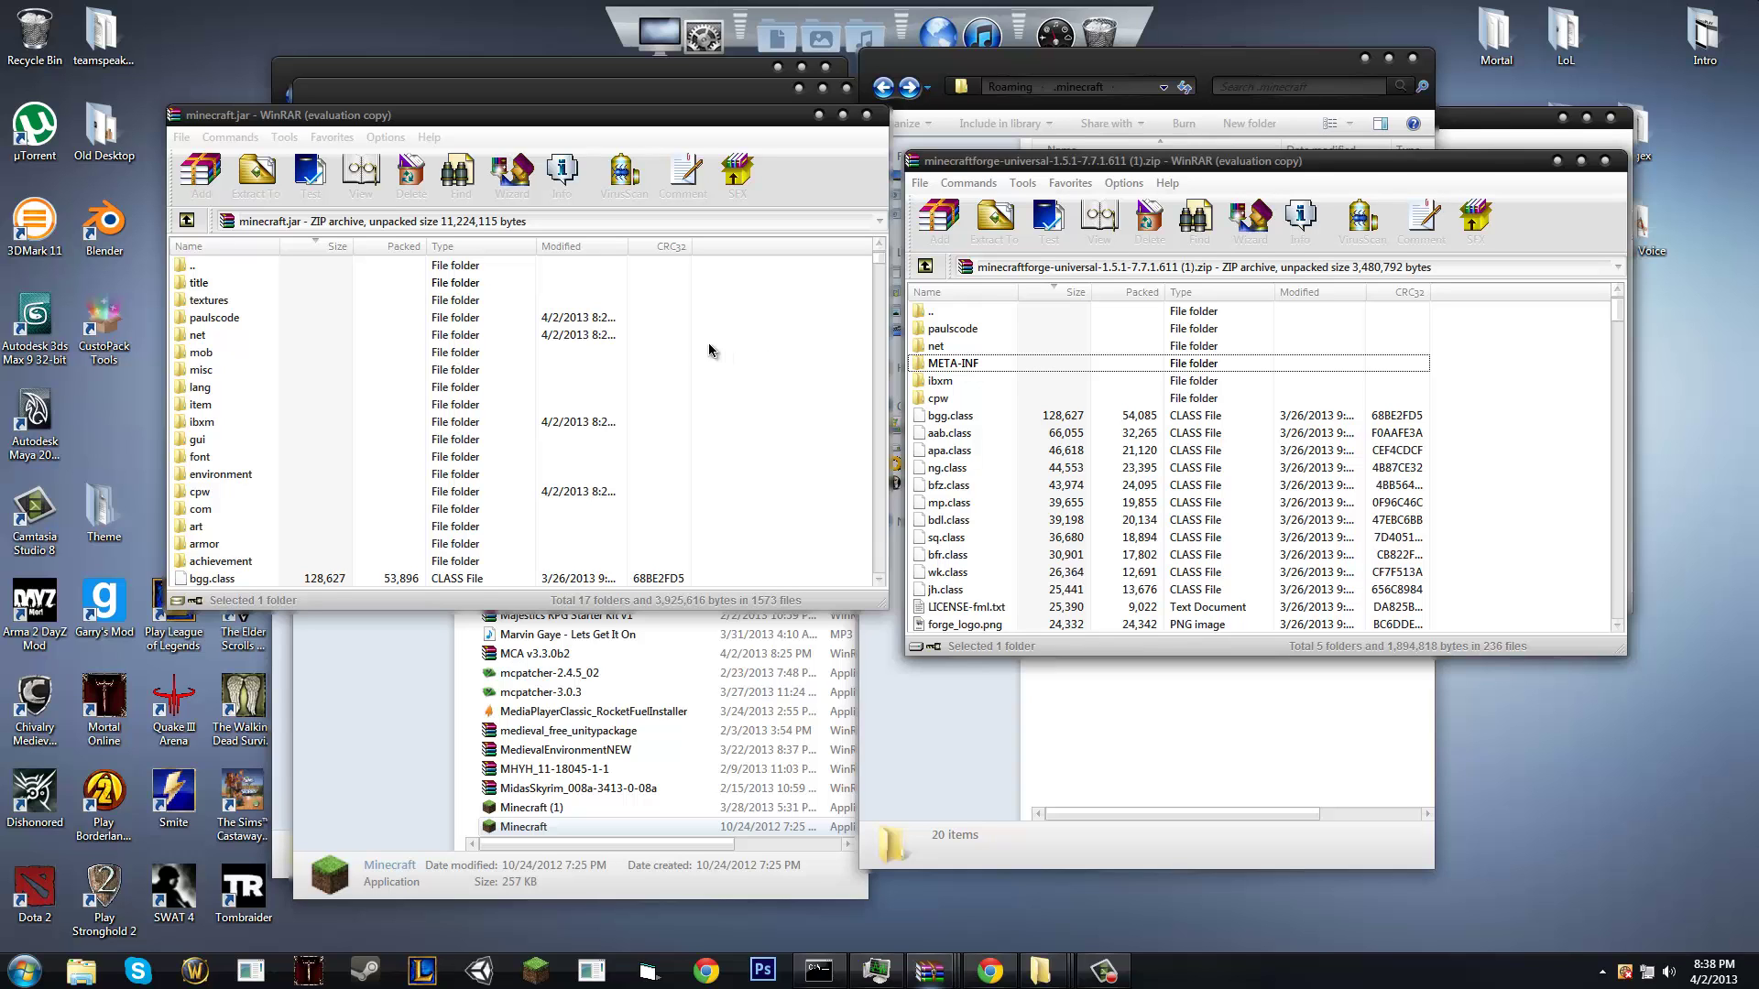
key(Up)
key(Up)
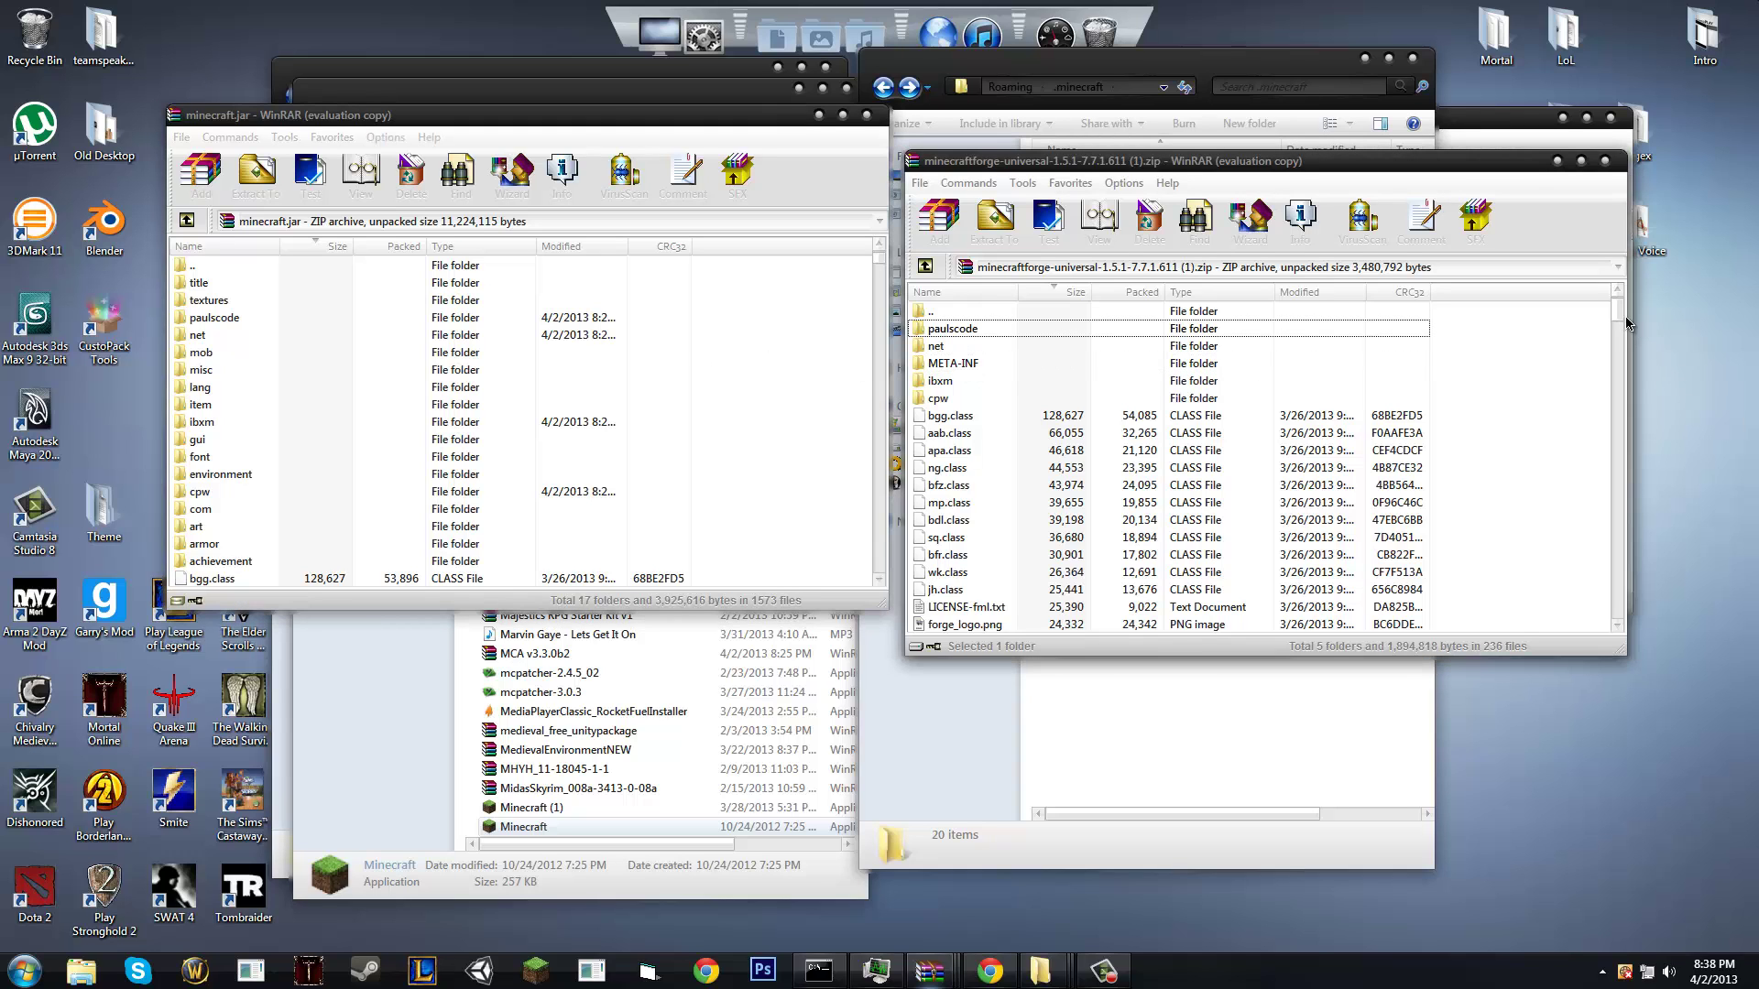
drag(1622, 316, 1620, 623)
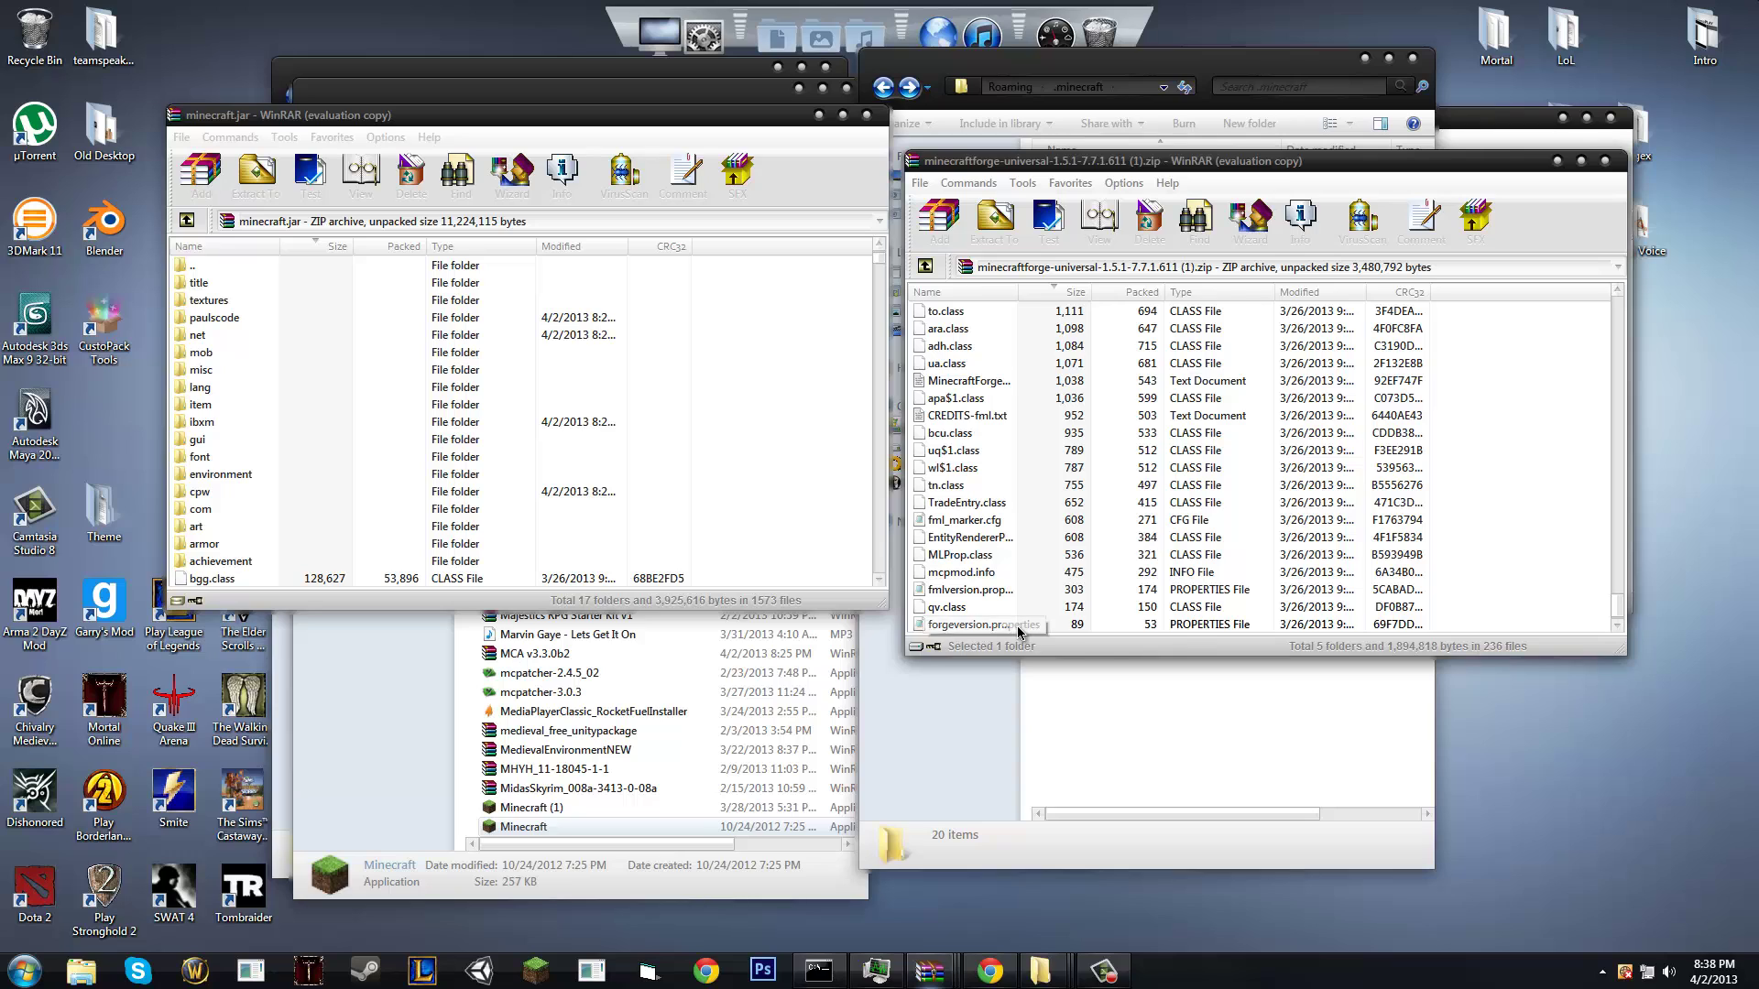
key(ctrl+a)
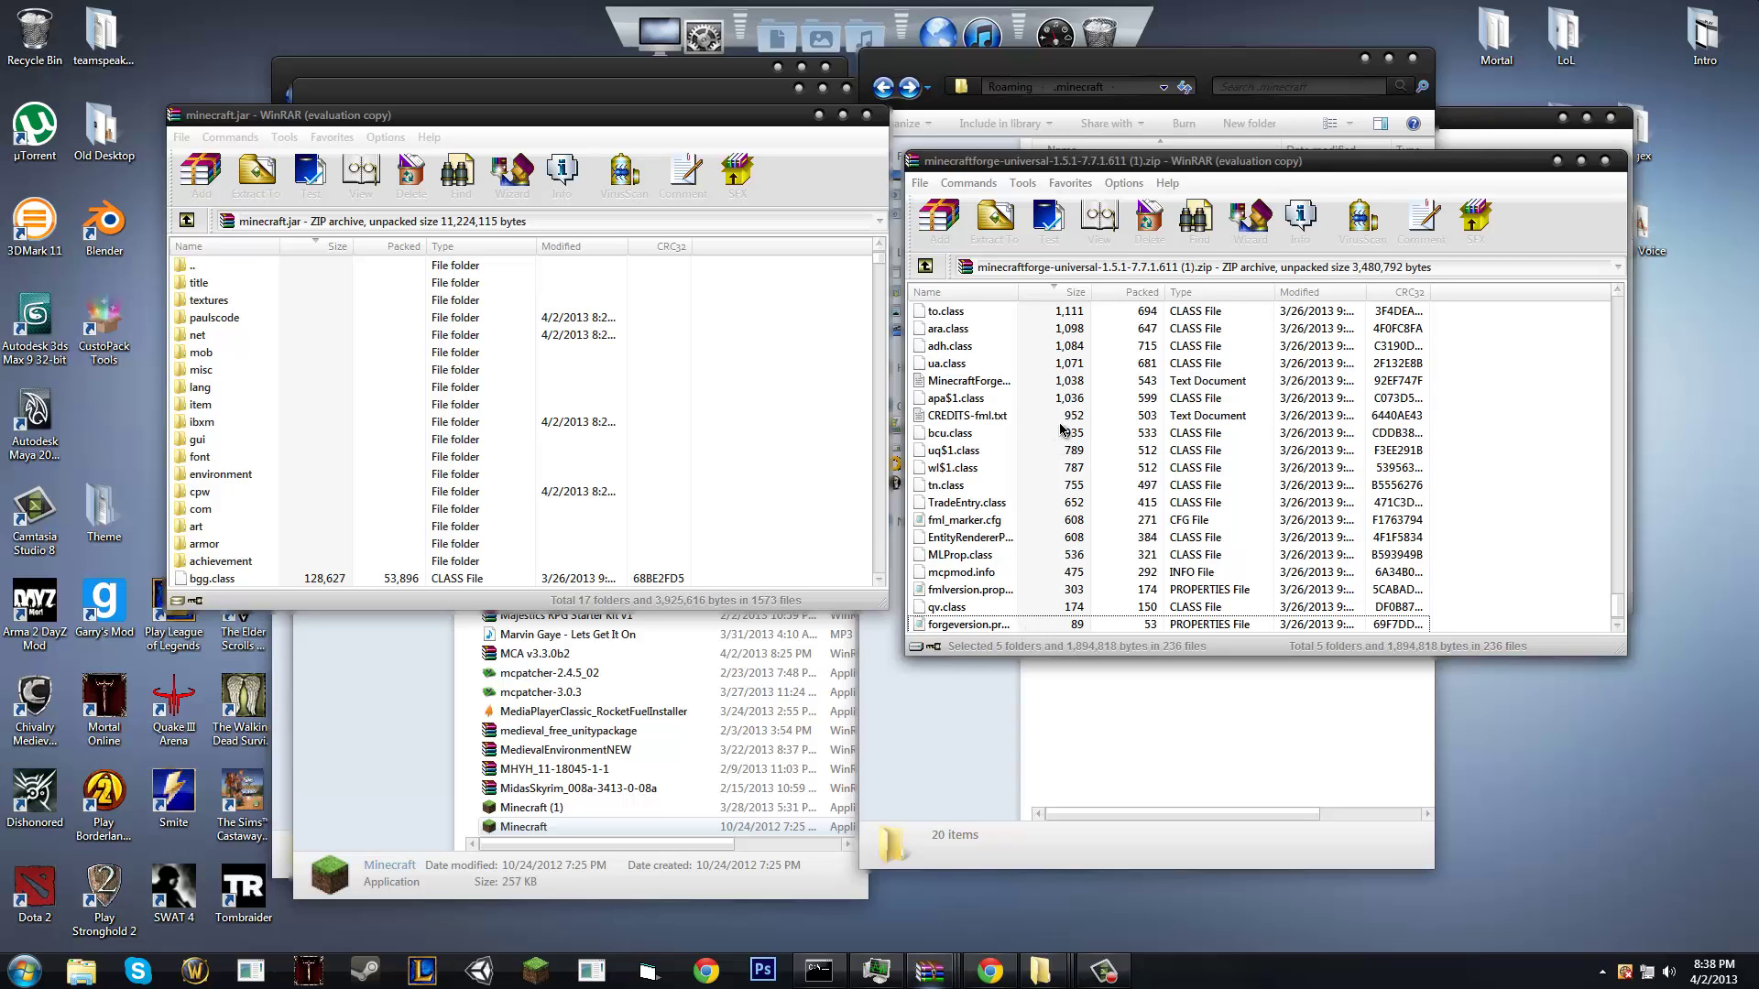
drag(1059, 420, 733, 345)
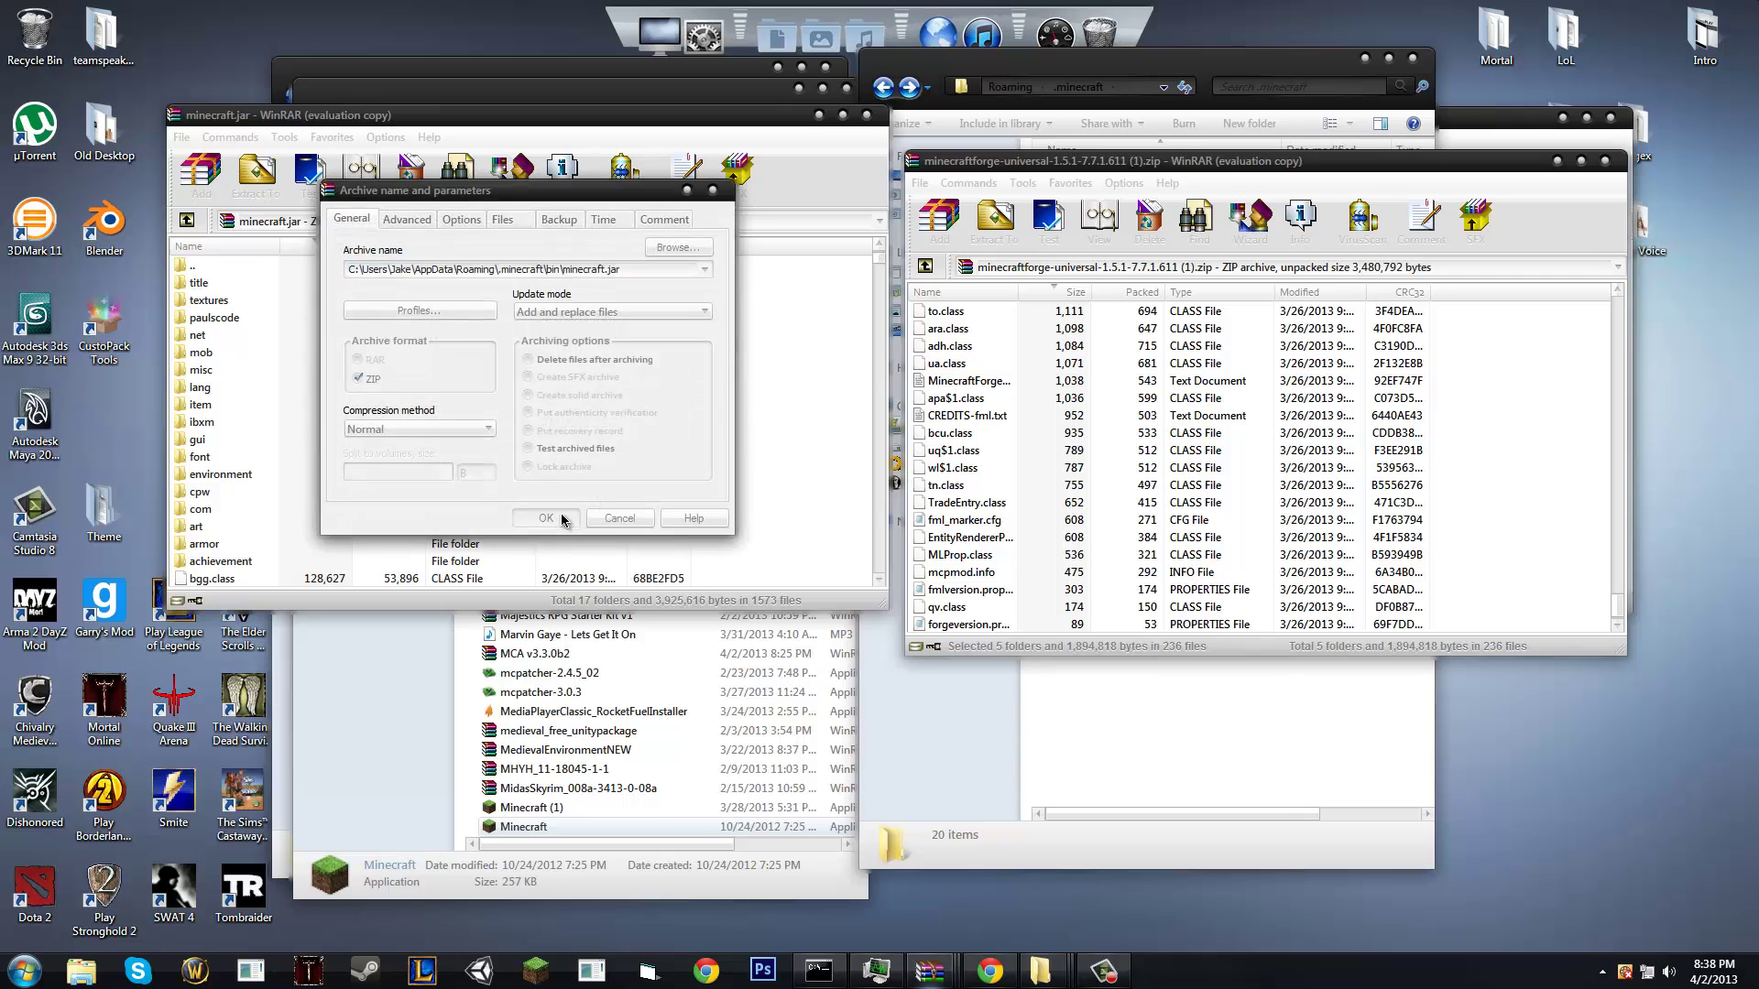
click(561, 515)
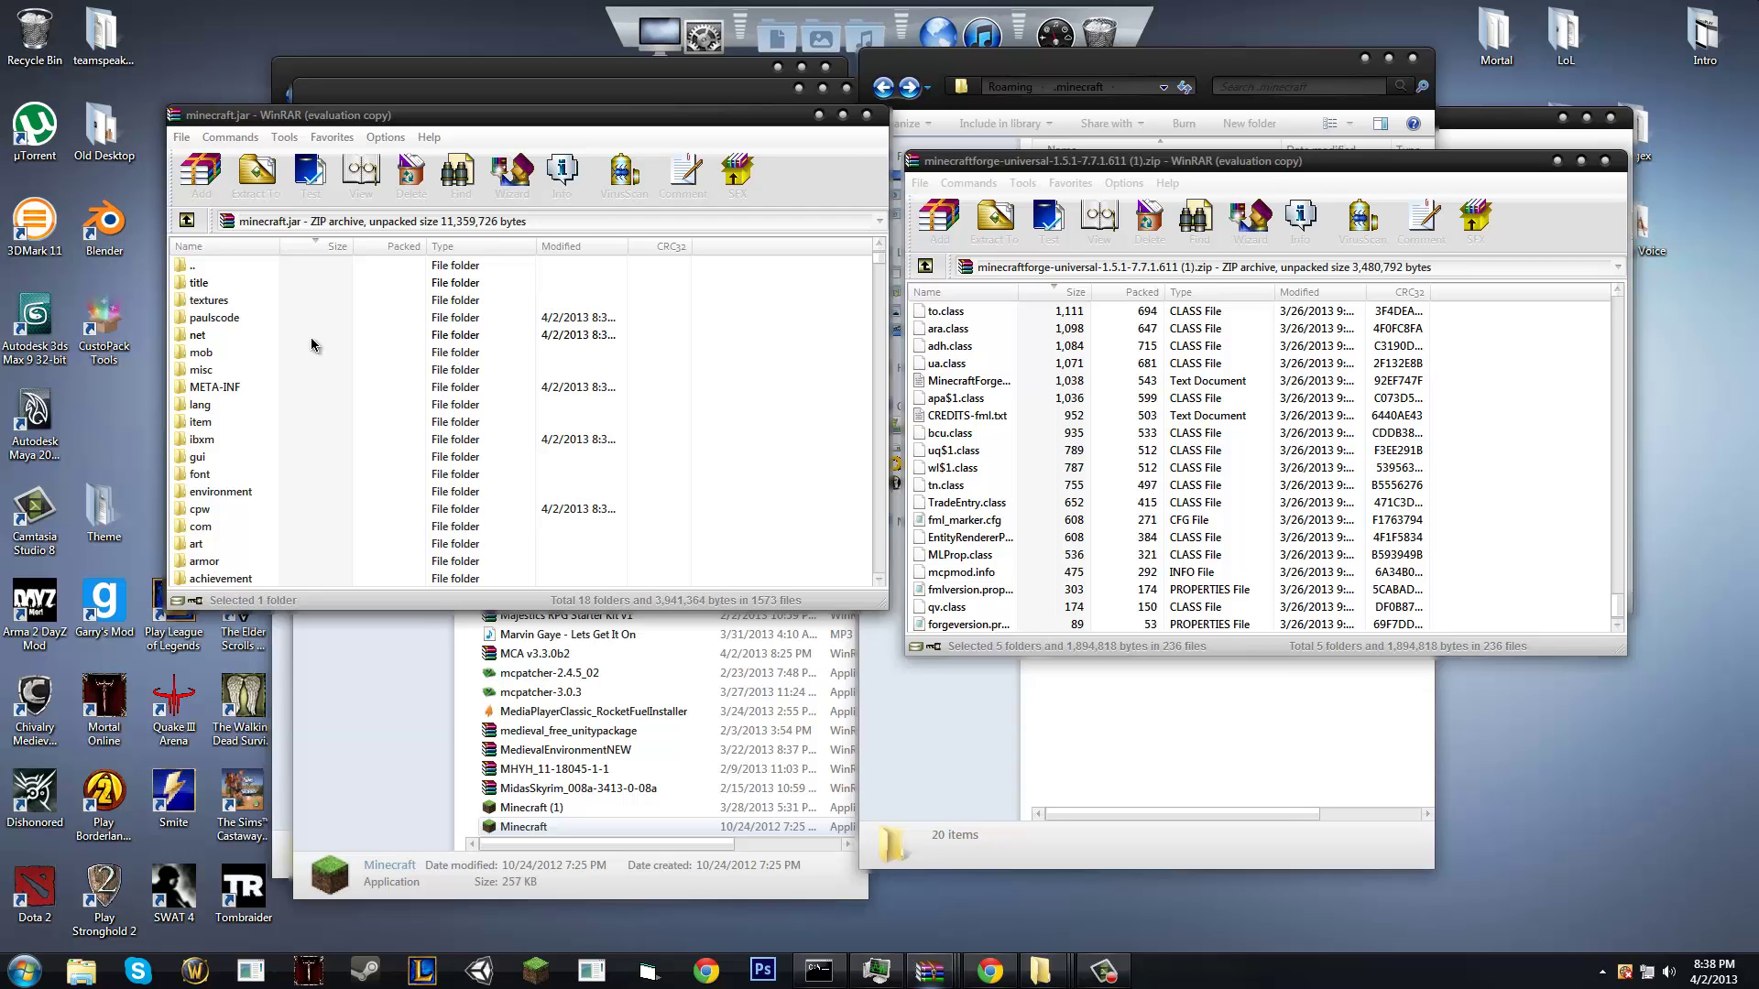
Step: Close the minecraft.jar and Forge archives, and minimize the Downloads window and the extra .minecraft window
click(867, 115)
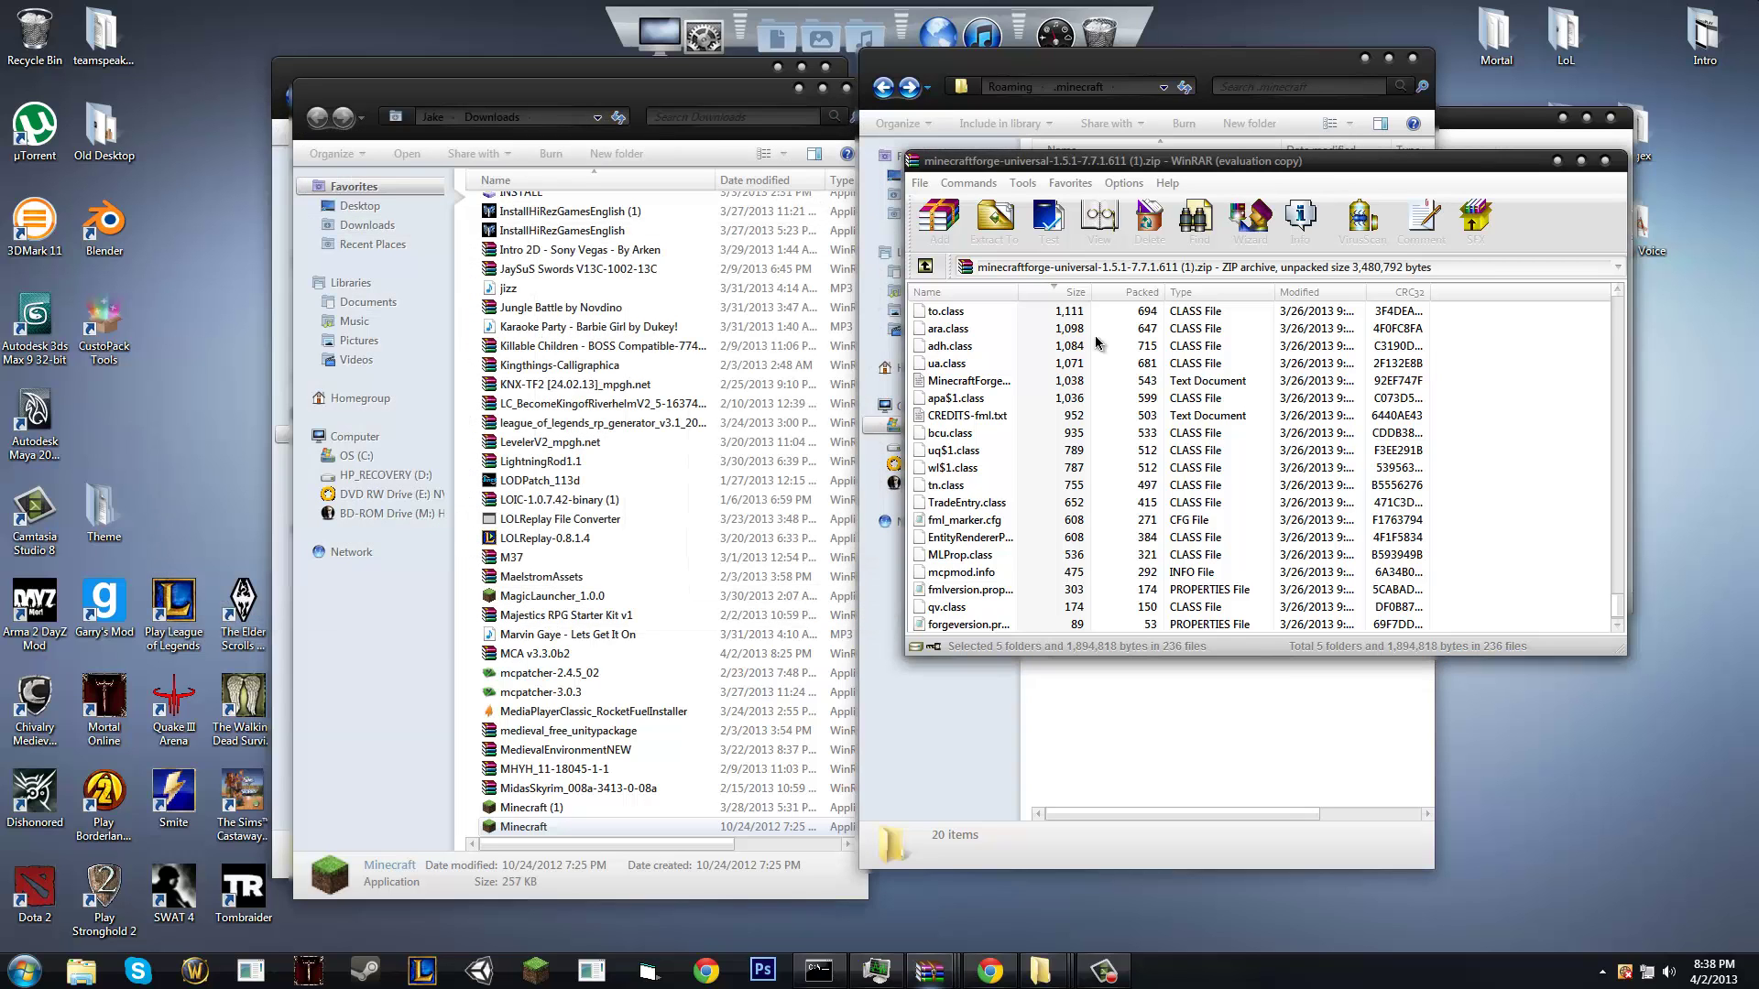
click(1605, 161)
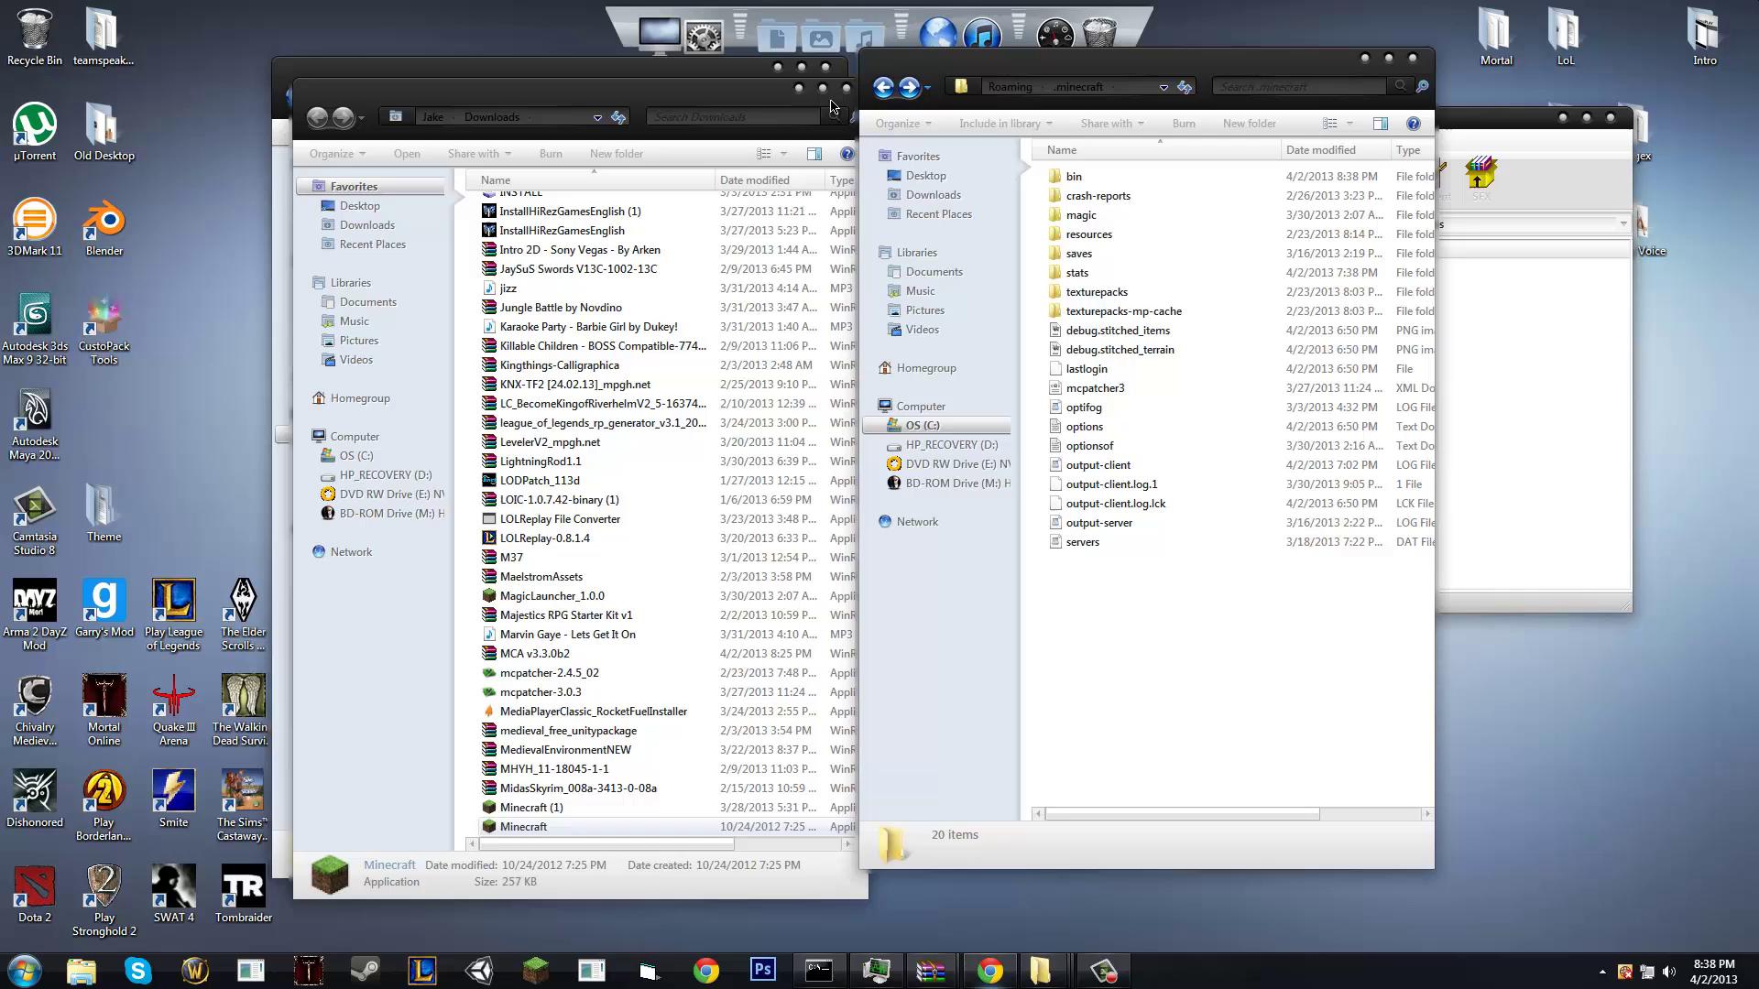
click(798, 90)
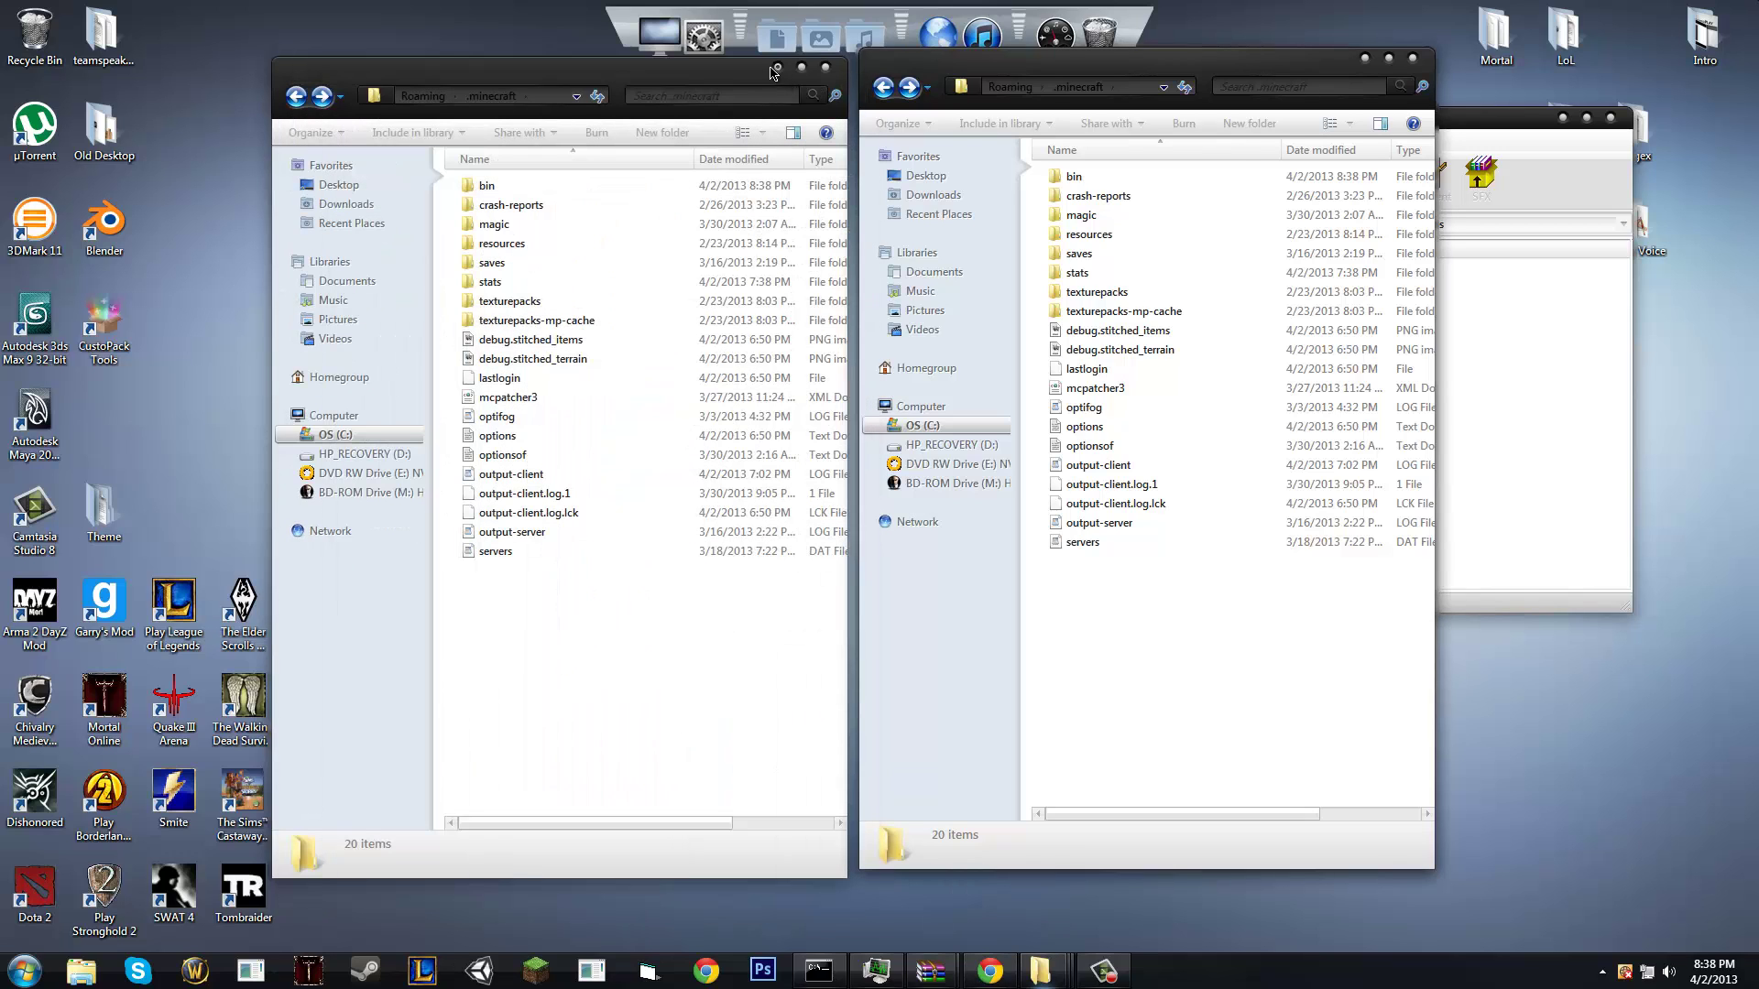
click(779, 73)
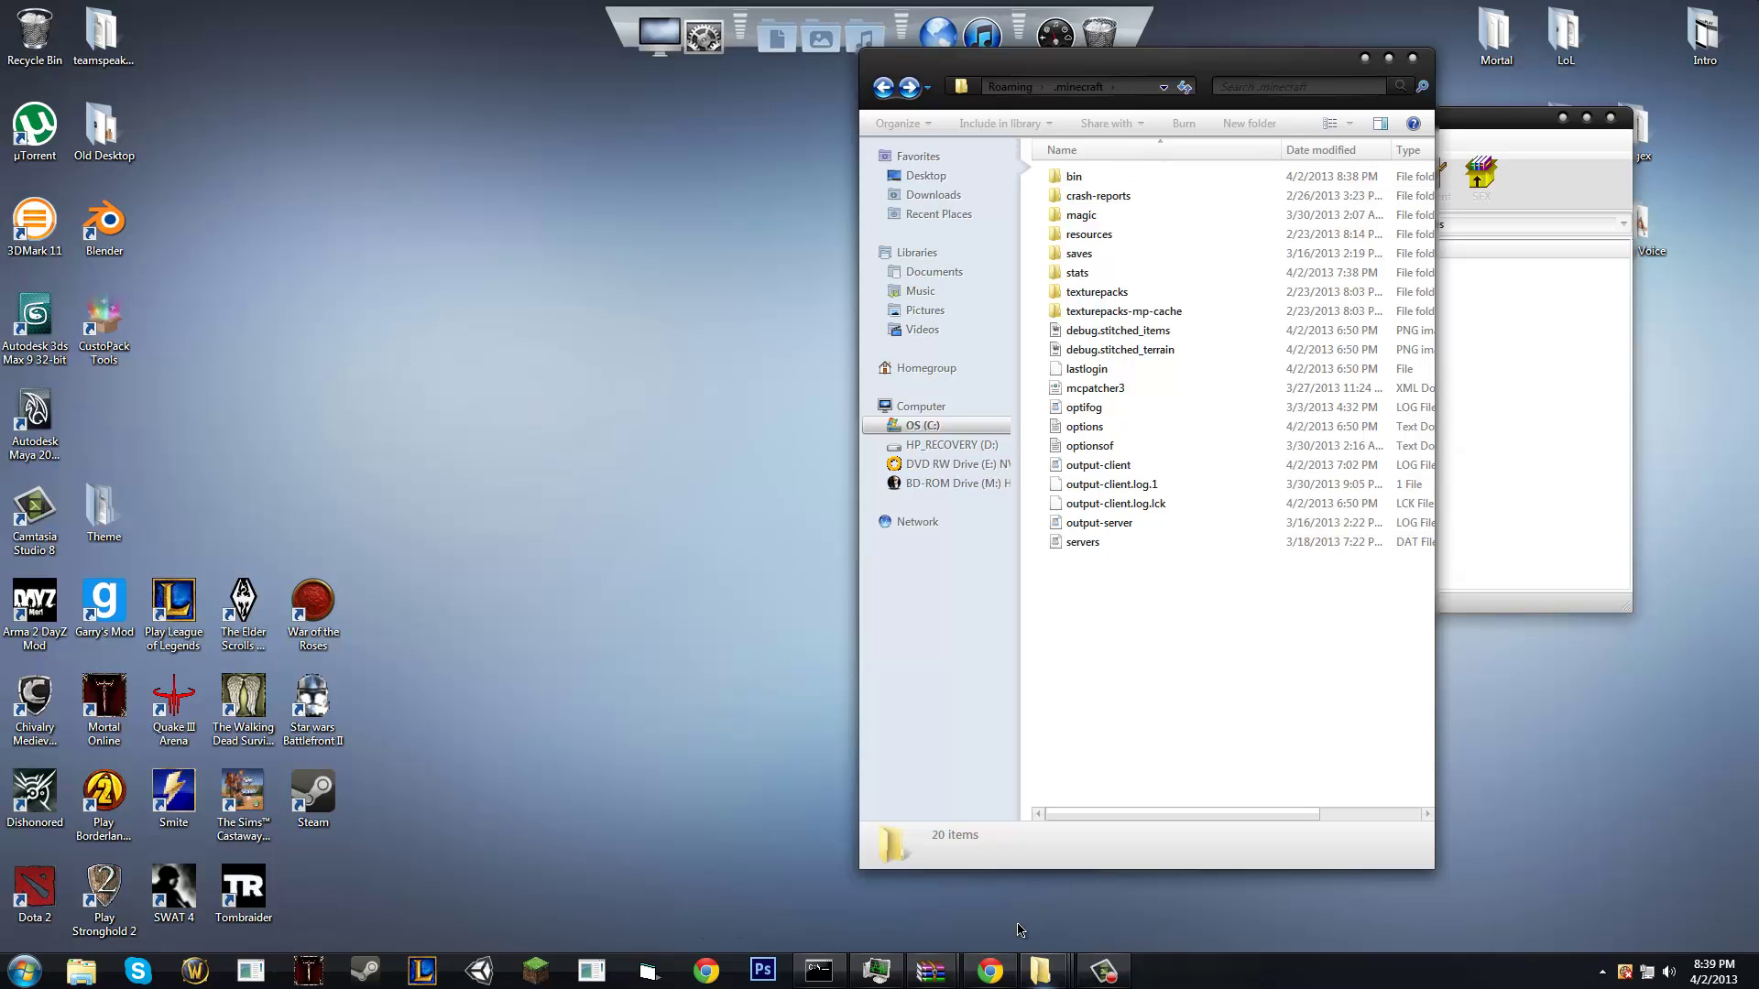
Step: Open the downloaded MCA v3.3.0b2 zip in WinRAR and minimize the browser to show it beside the .minecraft folder
click(989, 971)
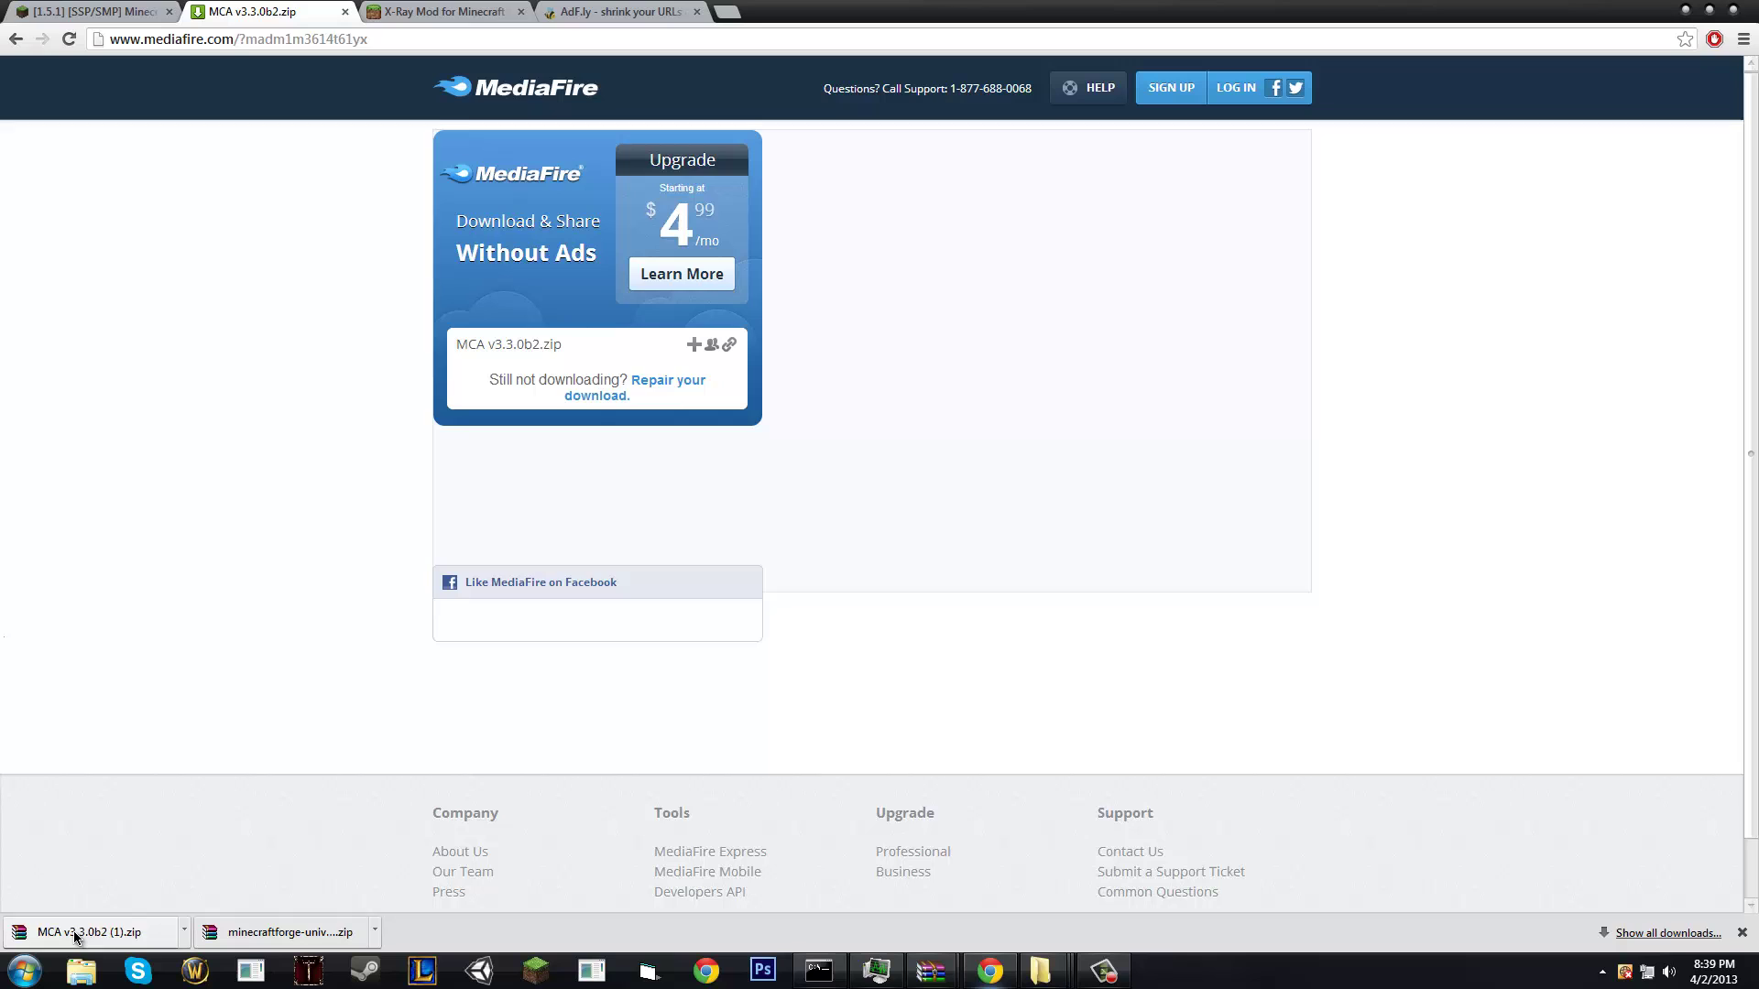
click(73, 931)
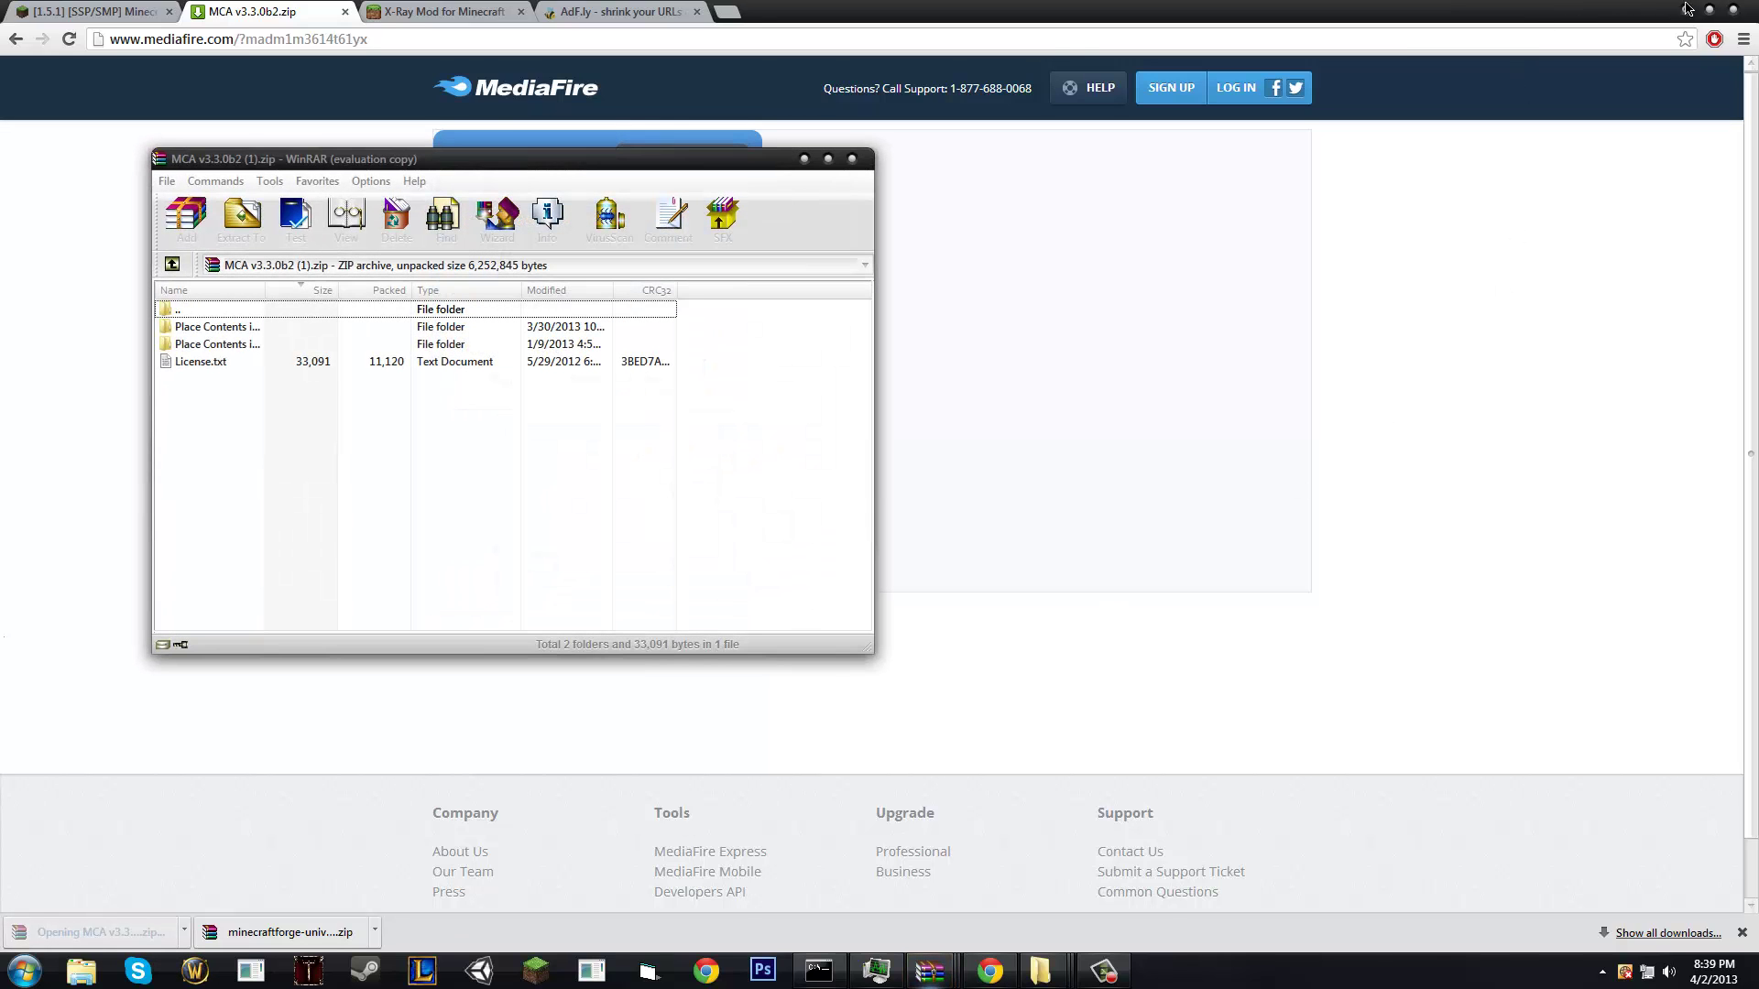
click(1688, 9)
click(622, 418)
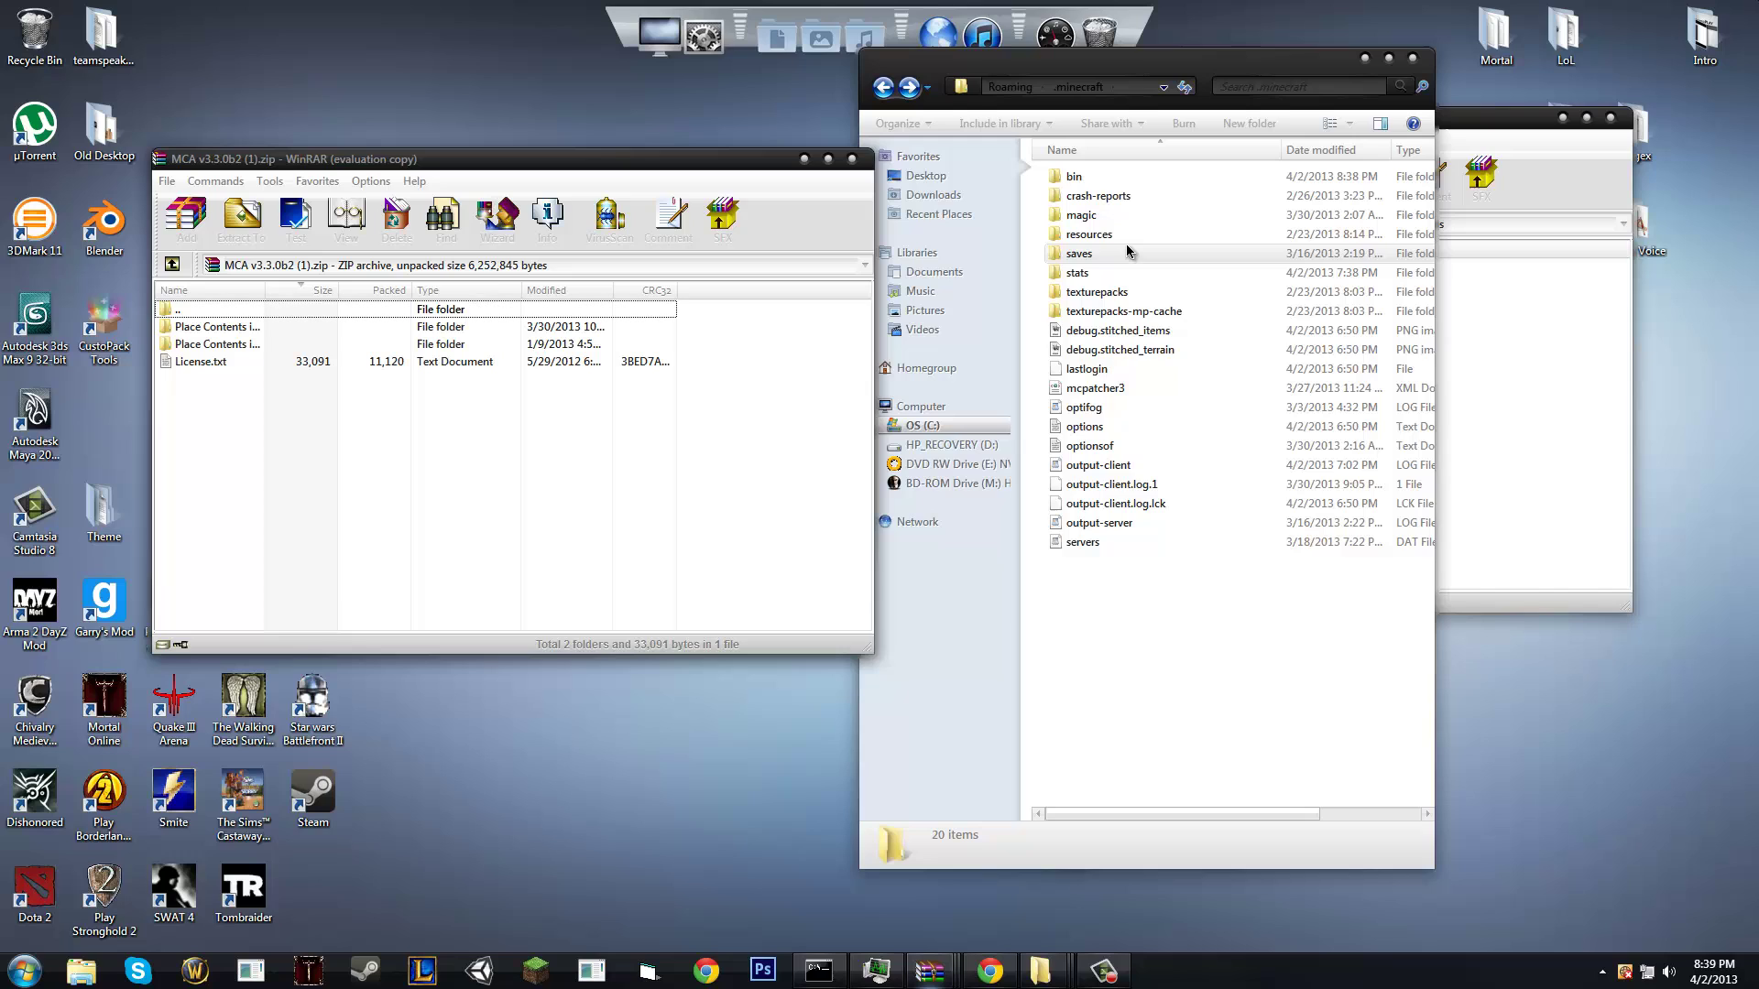
Step: Create a new folder named mods in the .minecraft folder
right_click(1145, 608)
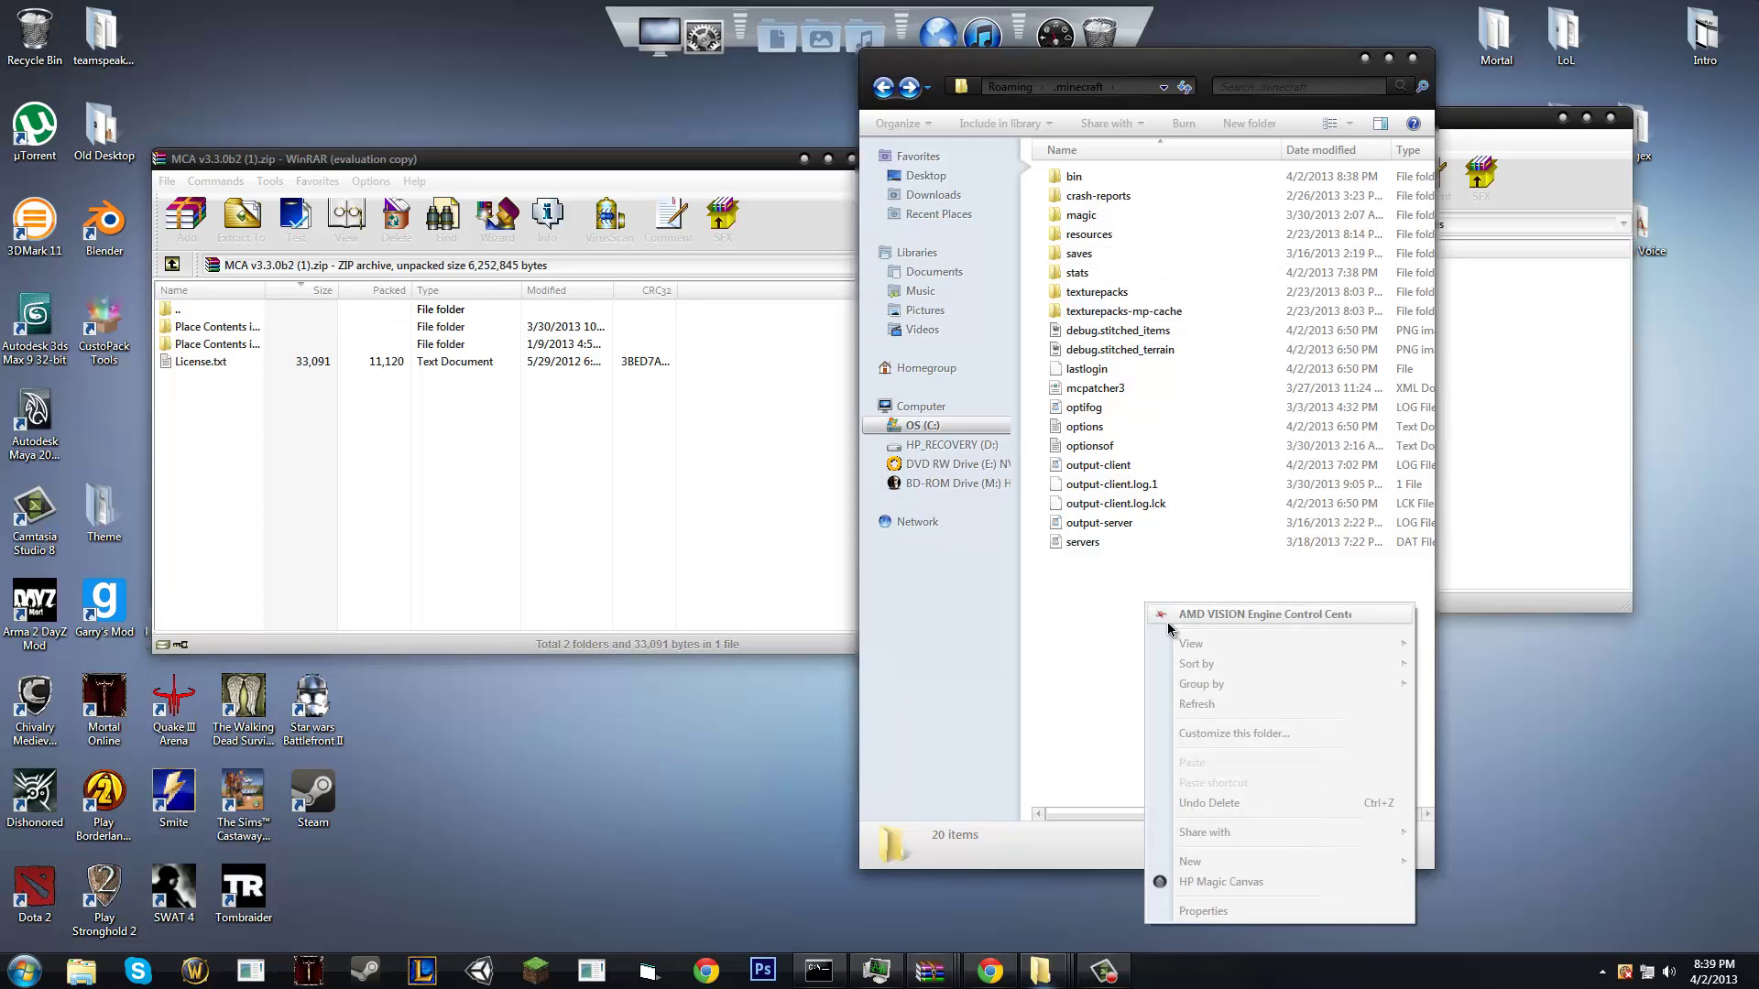
mouse_move(1257, 871)
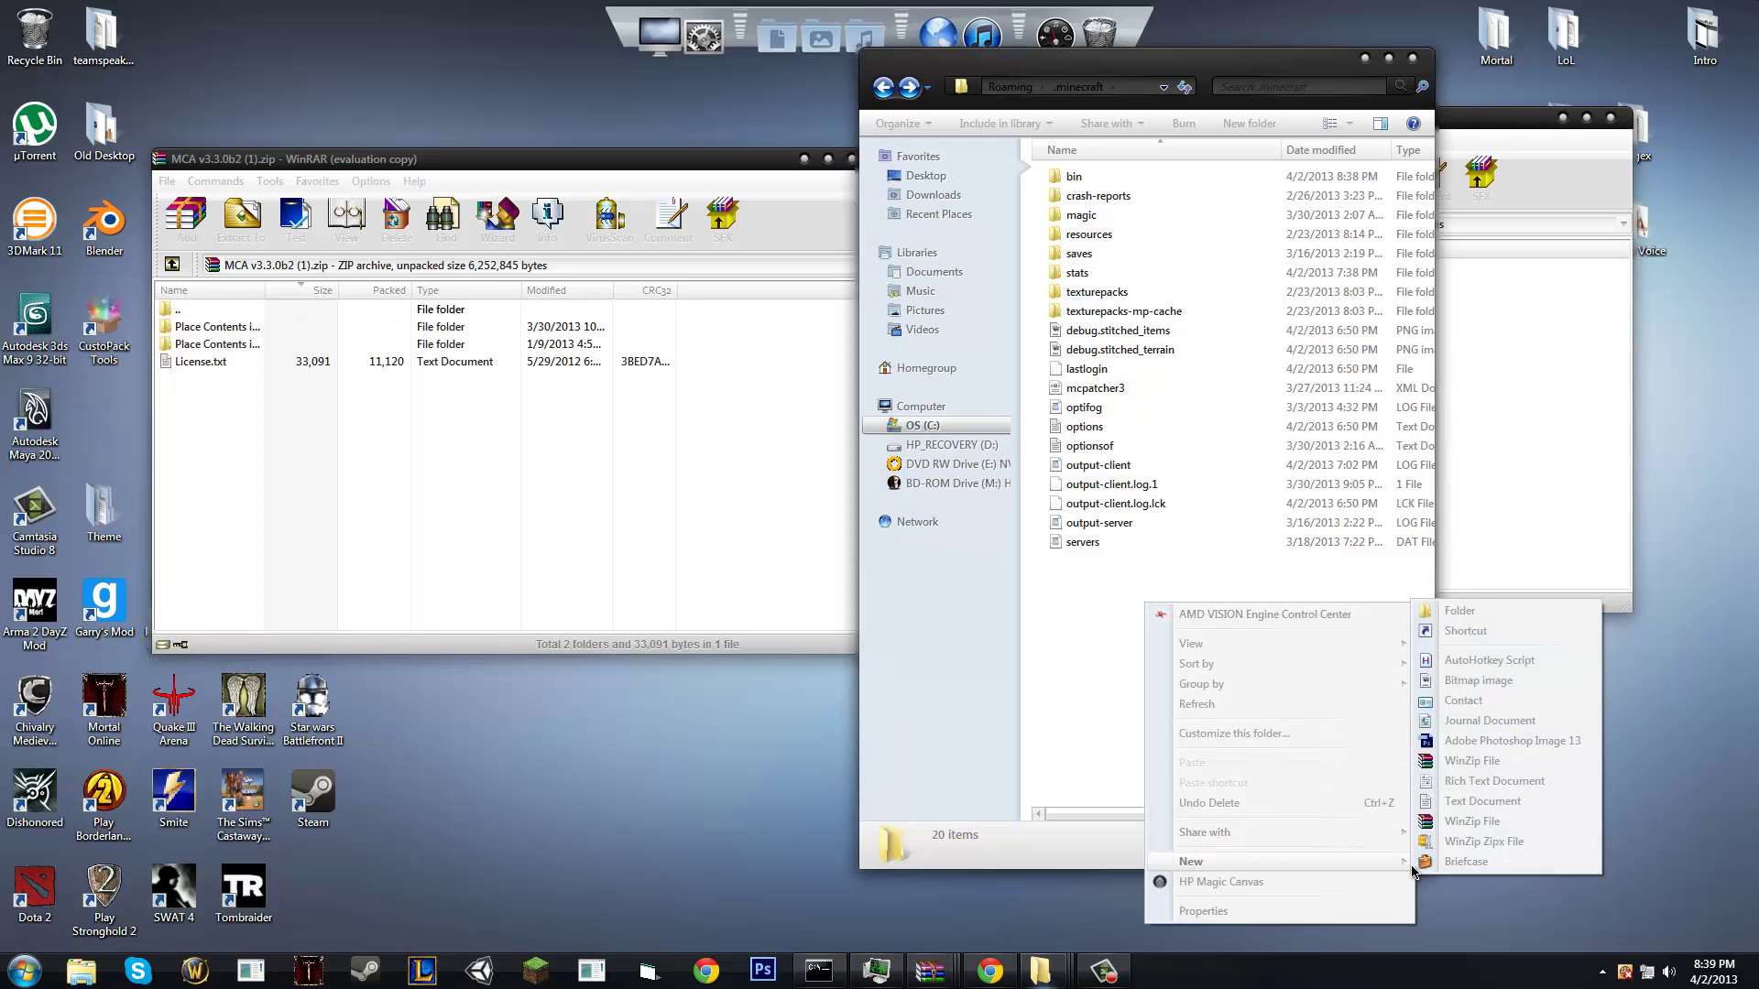
click(1491, 611)
text(mods)
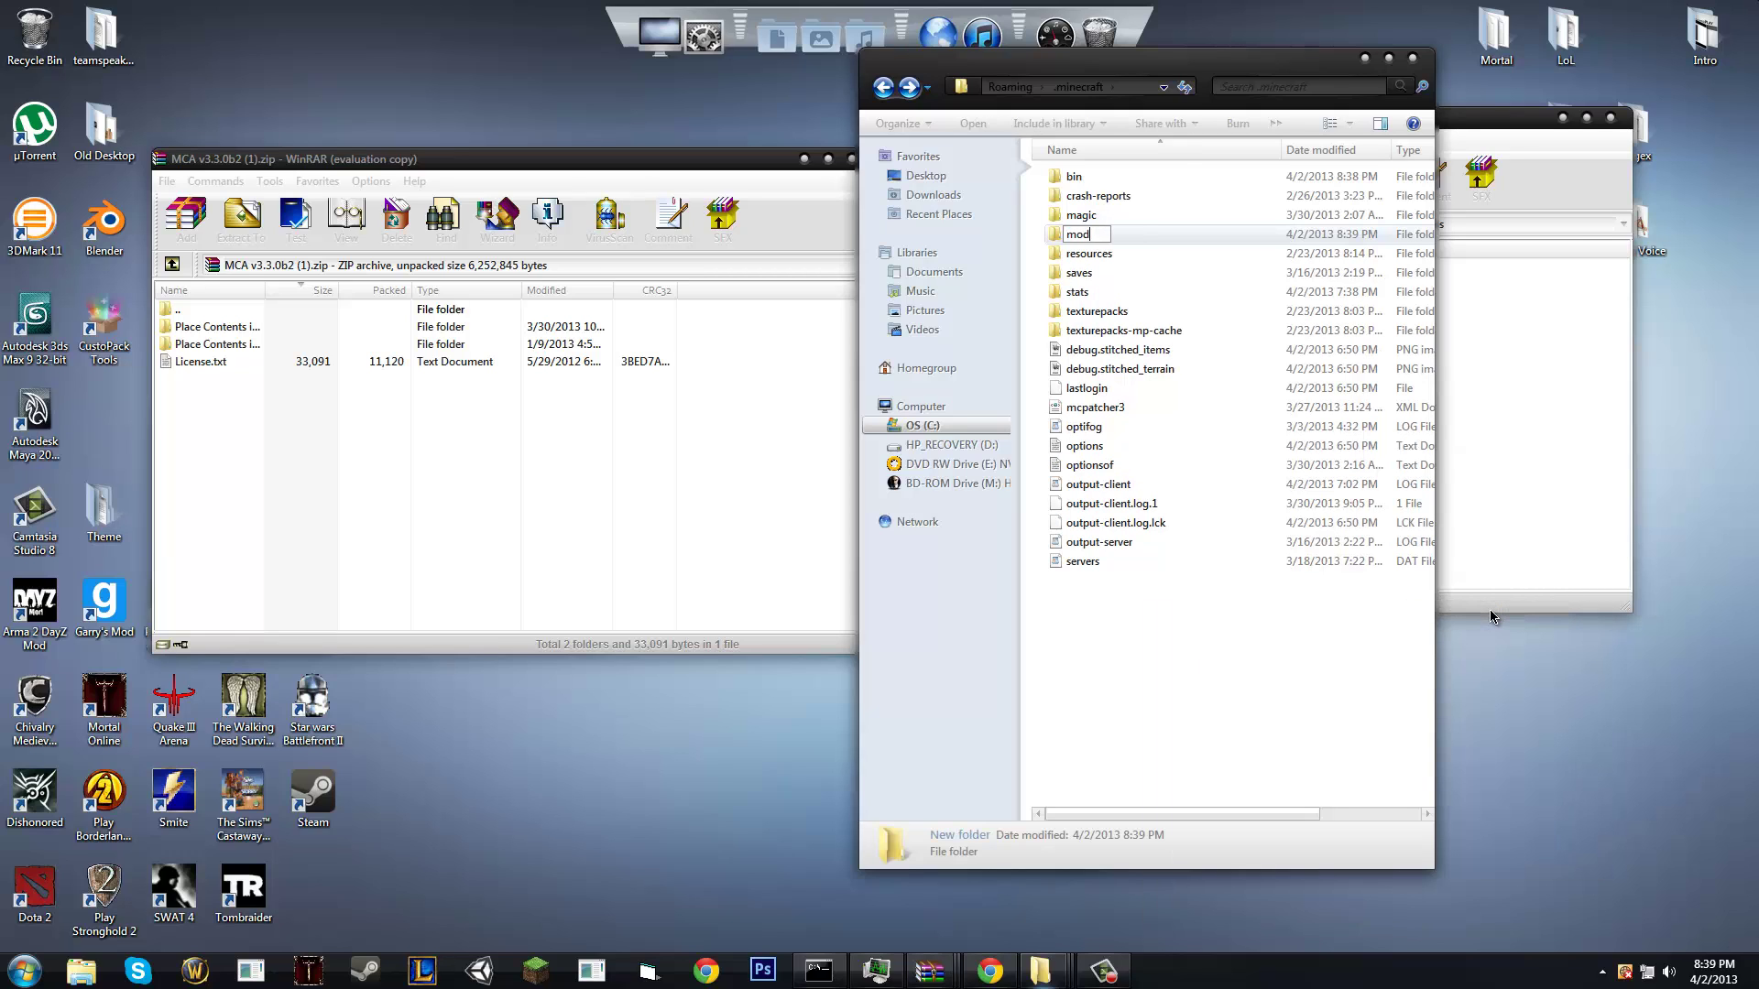
key(Return)
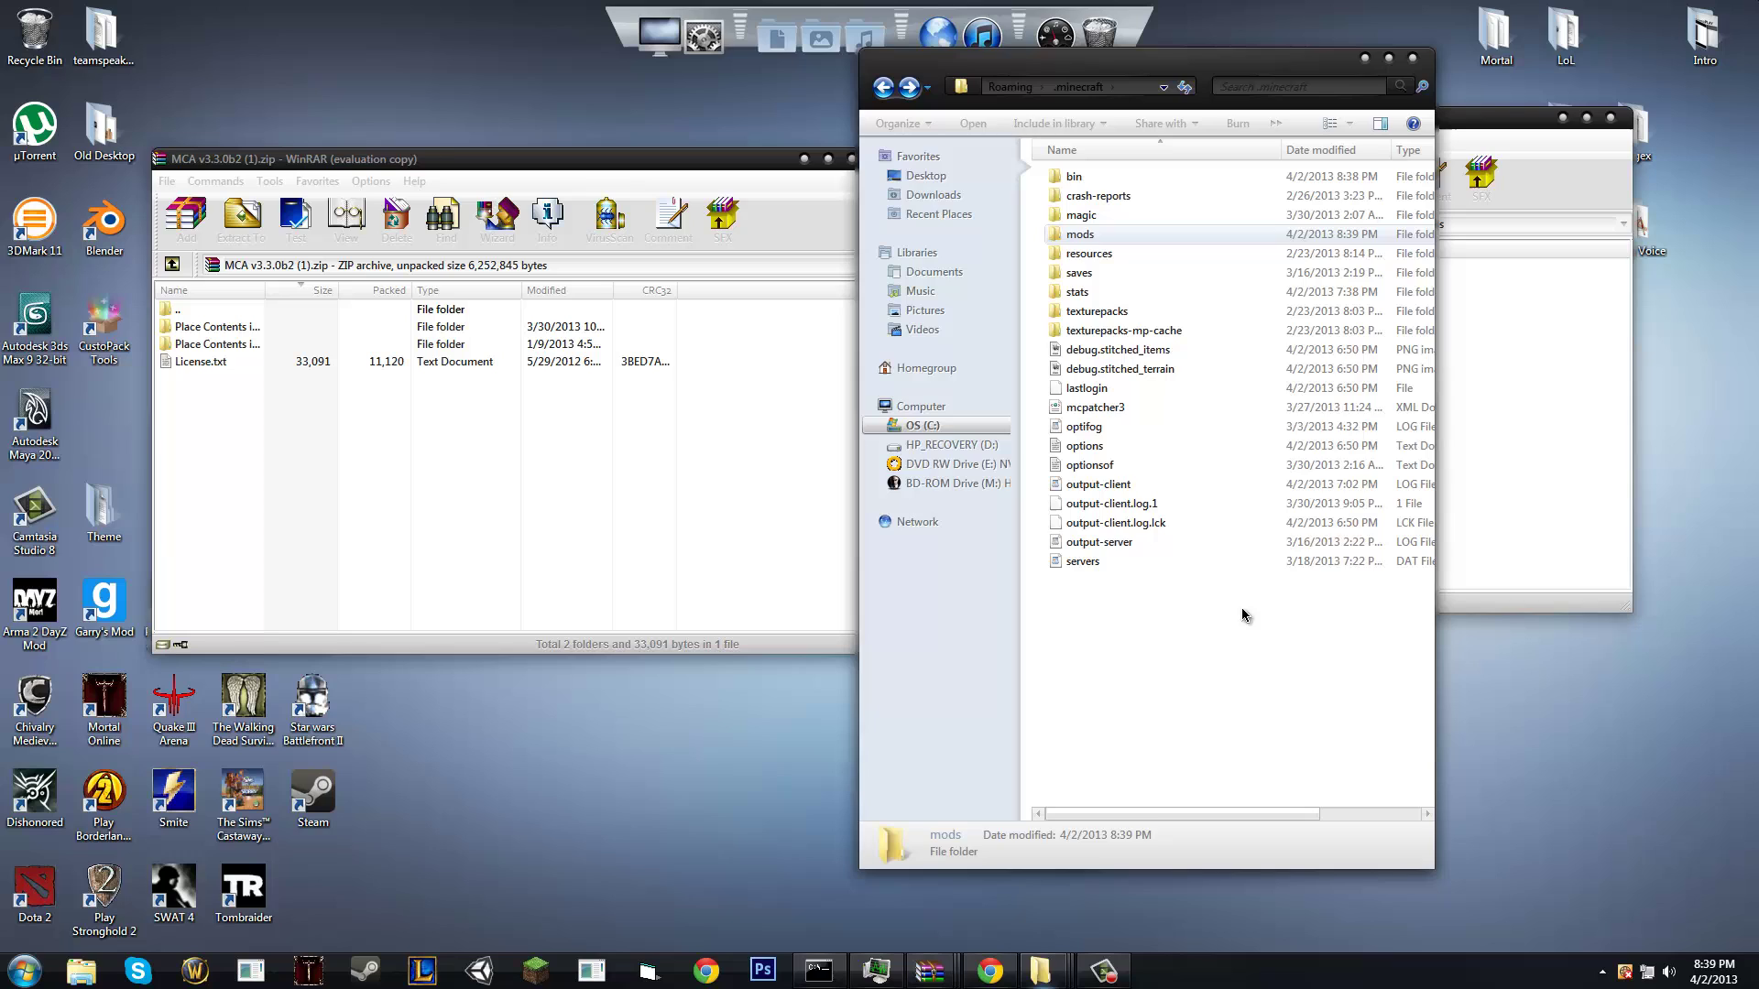
Step: Create another new folder in .minecraft and name it Config
right_click(1114, 652)
mouse_move(1369, 598)
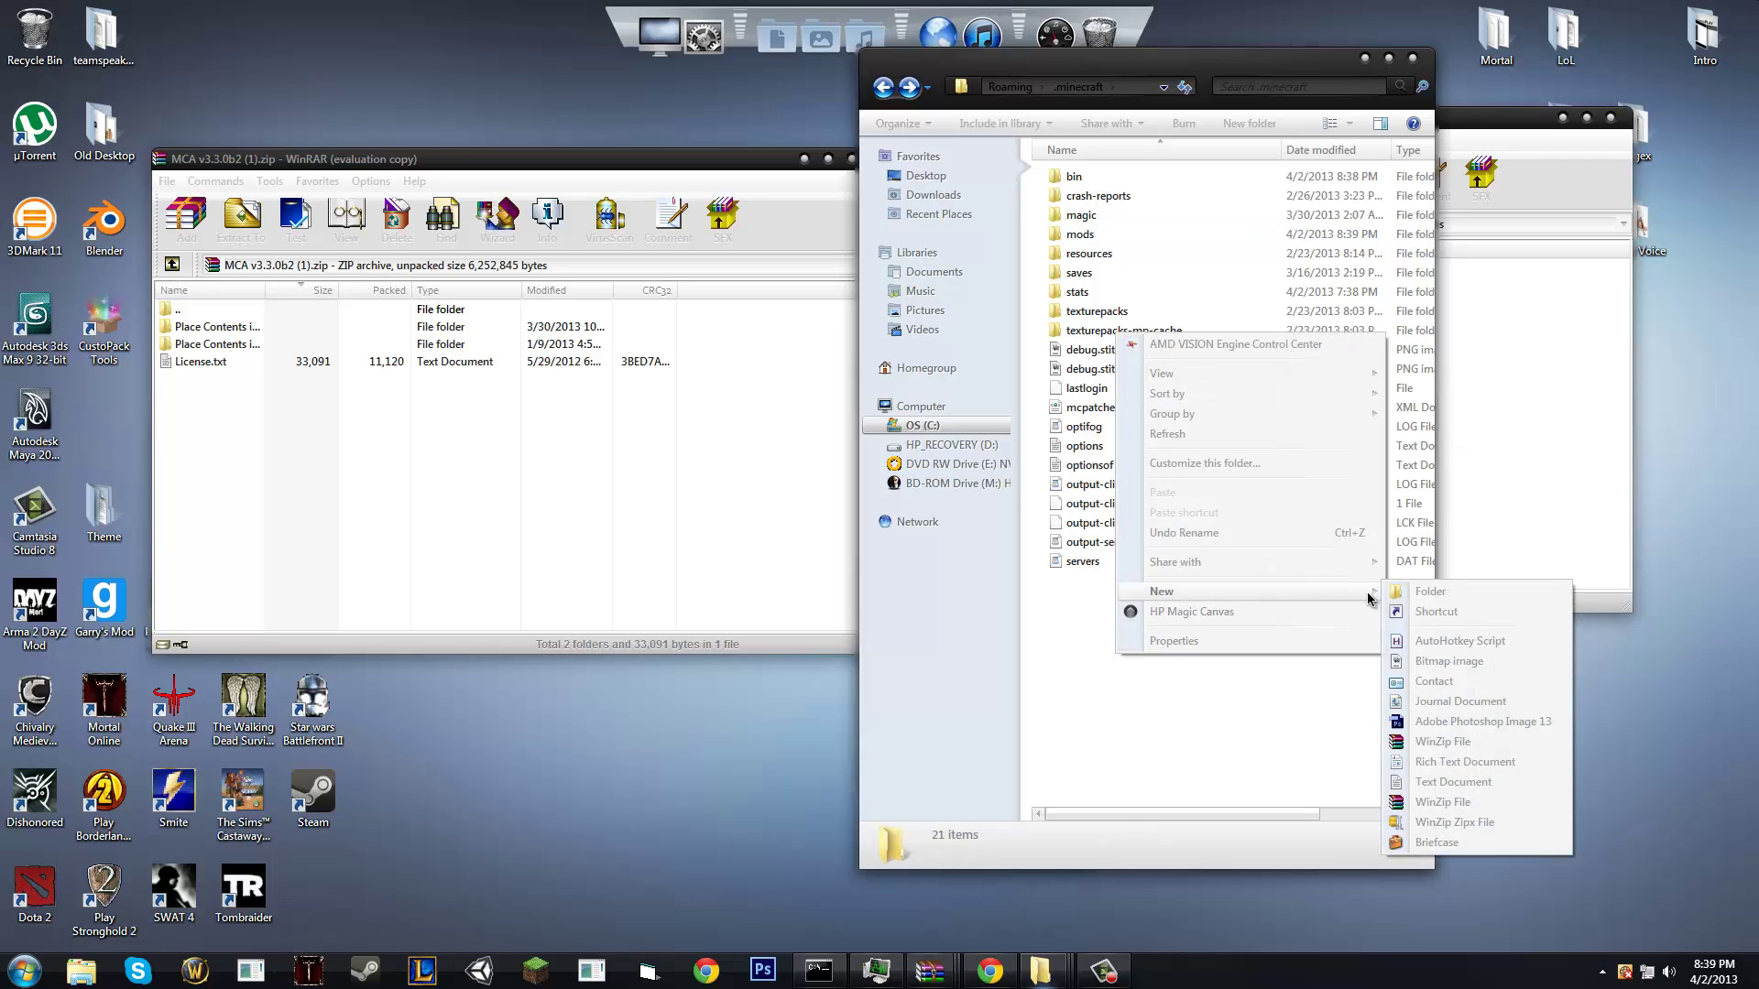
click(1429, 595)
text(Config)
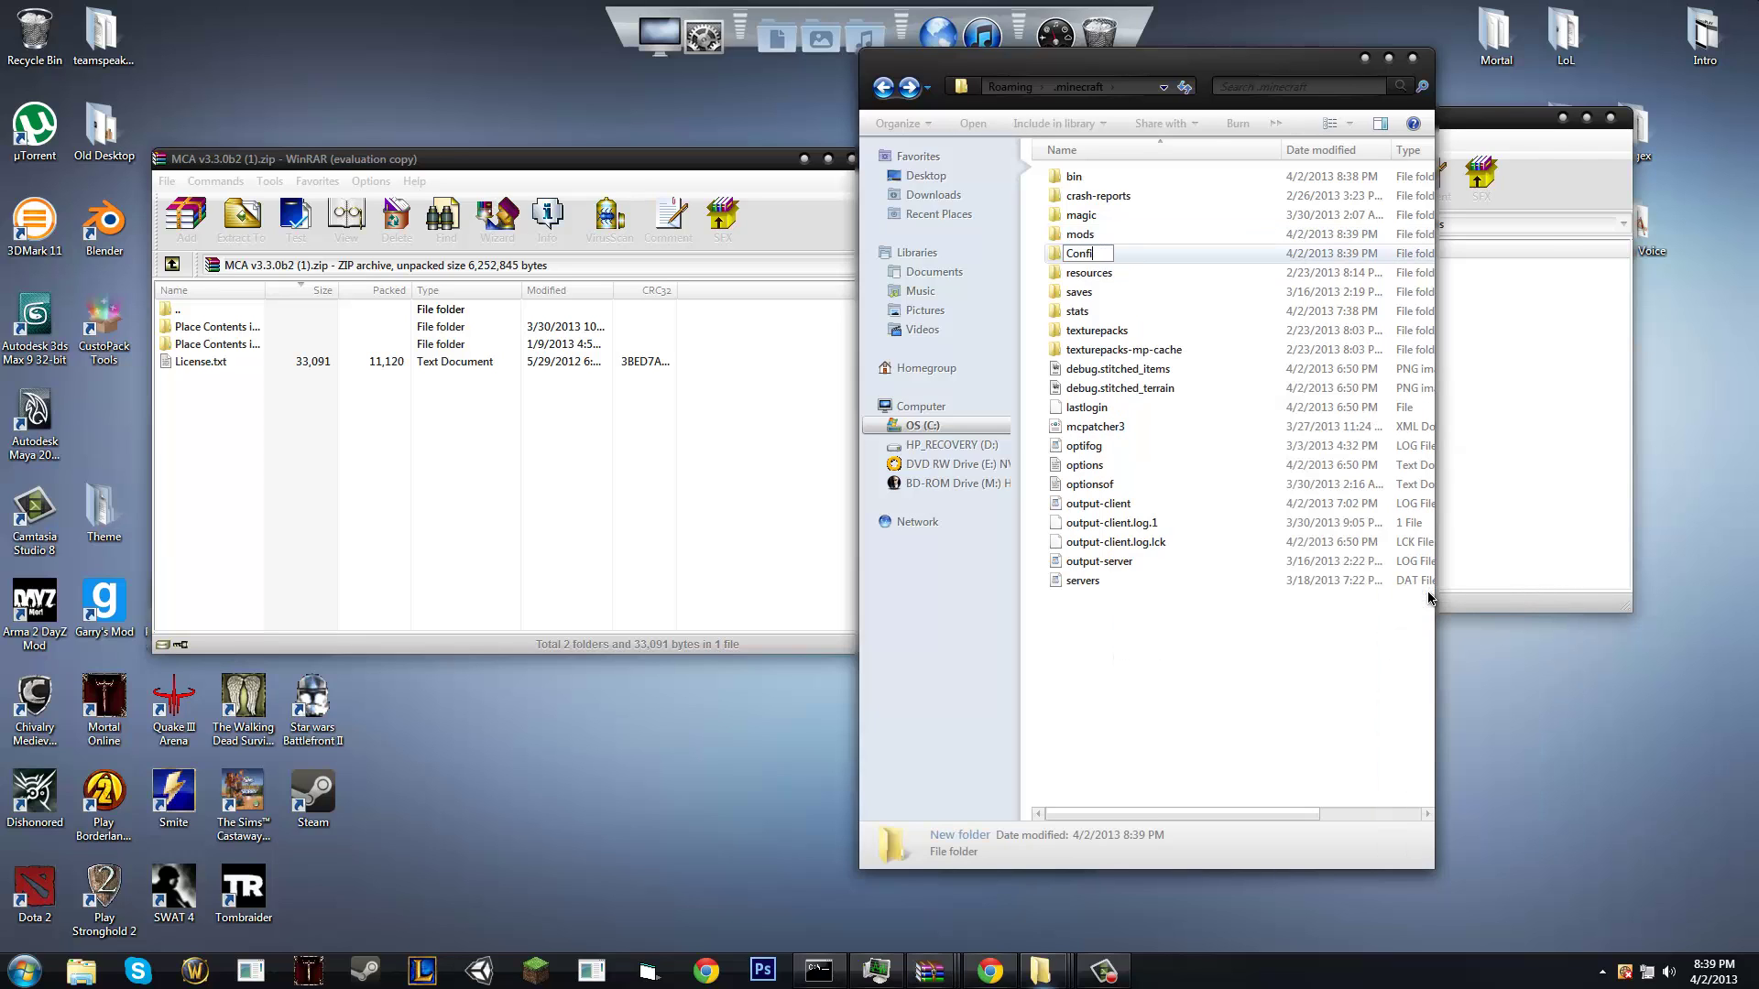
key(Return)
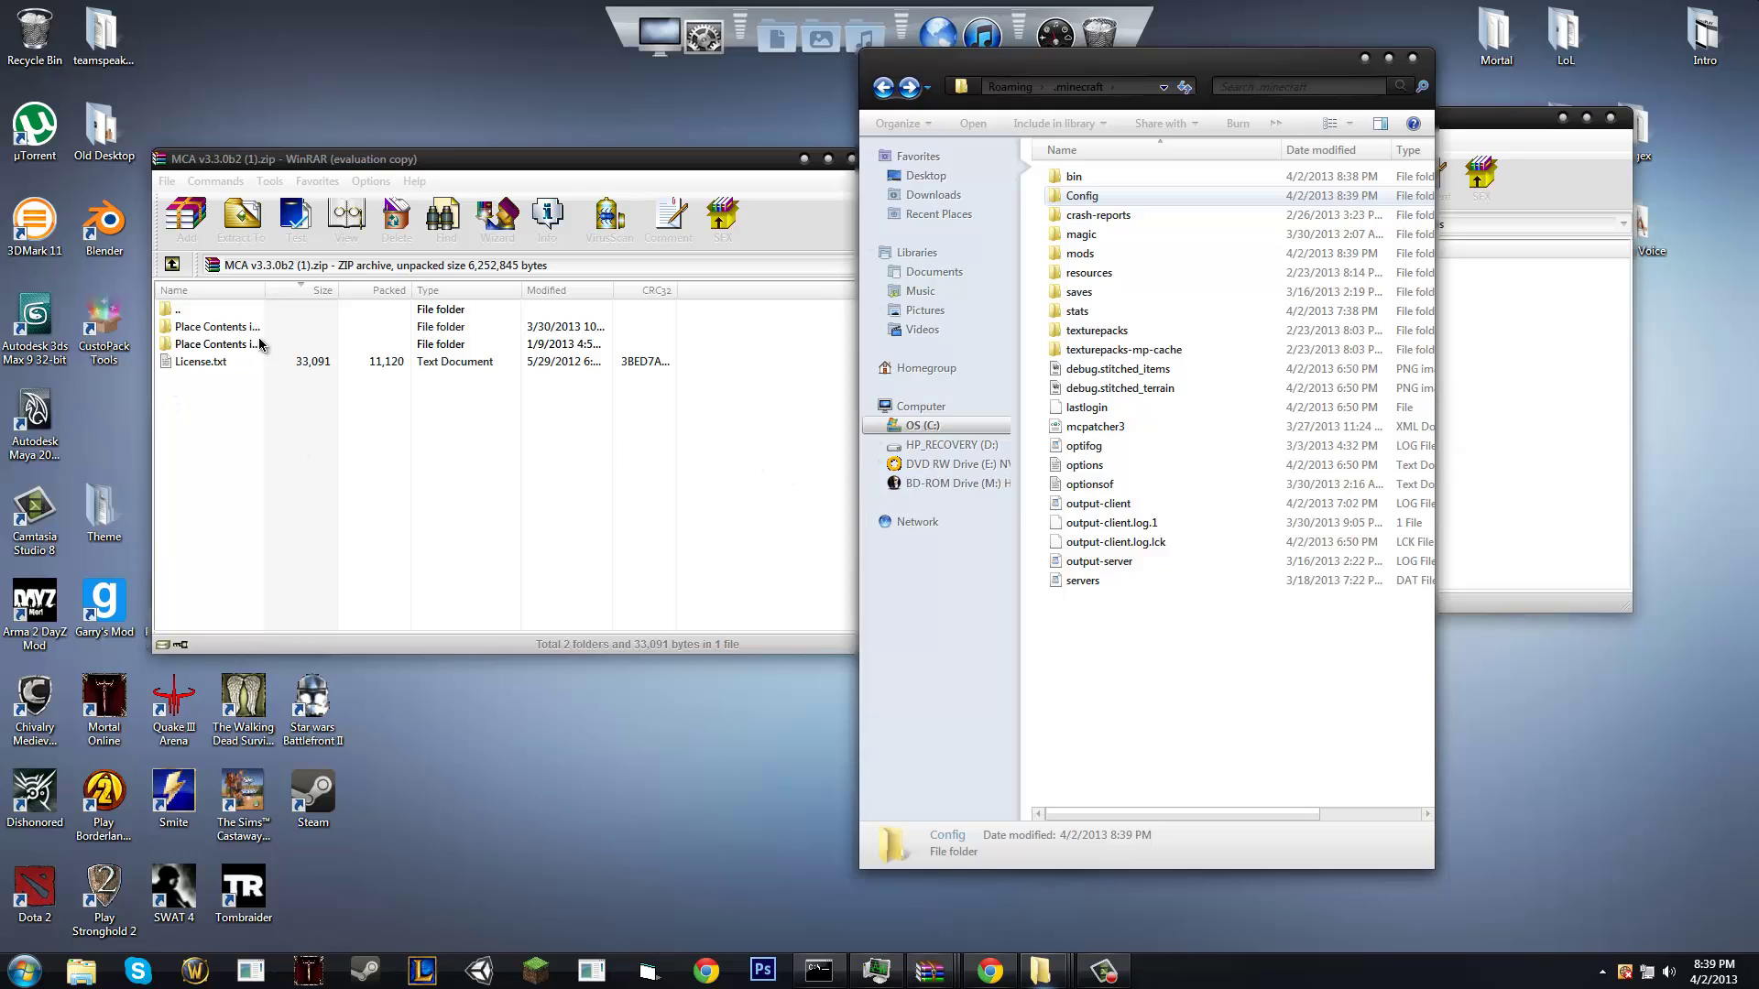
Step: Copy mca v3.3.0b2.zip from the archive's "Place Contents in mods Folder" into the mods folder of .minecraft
click(228, 443)
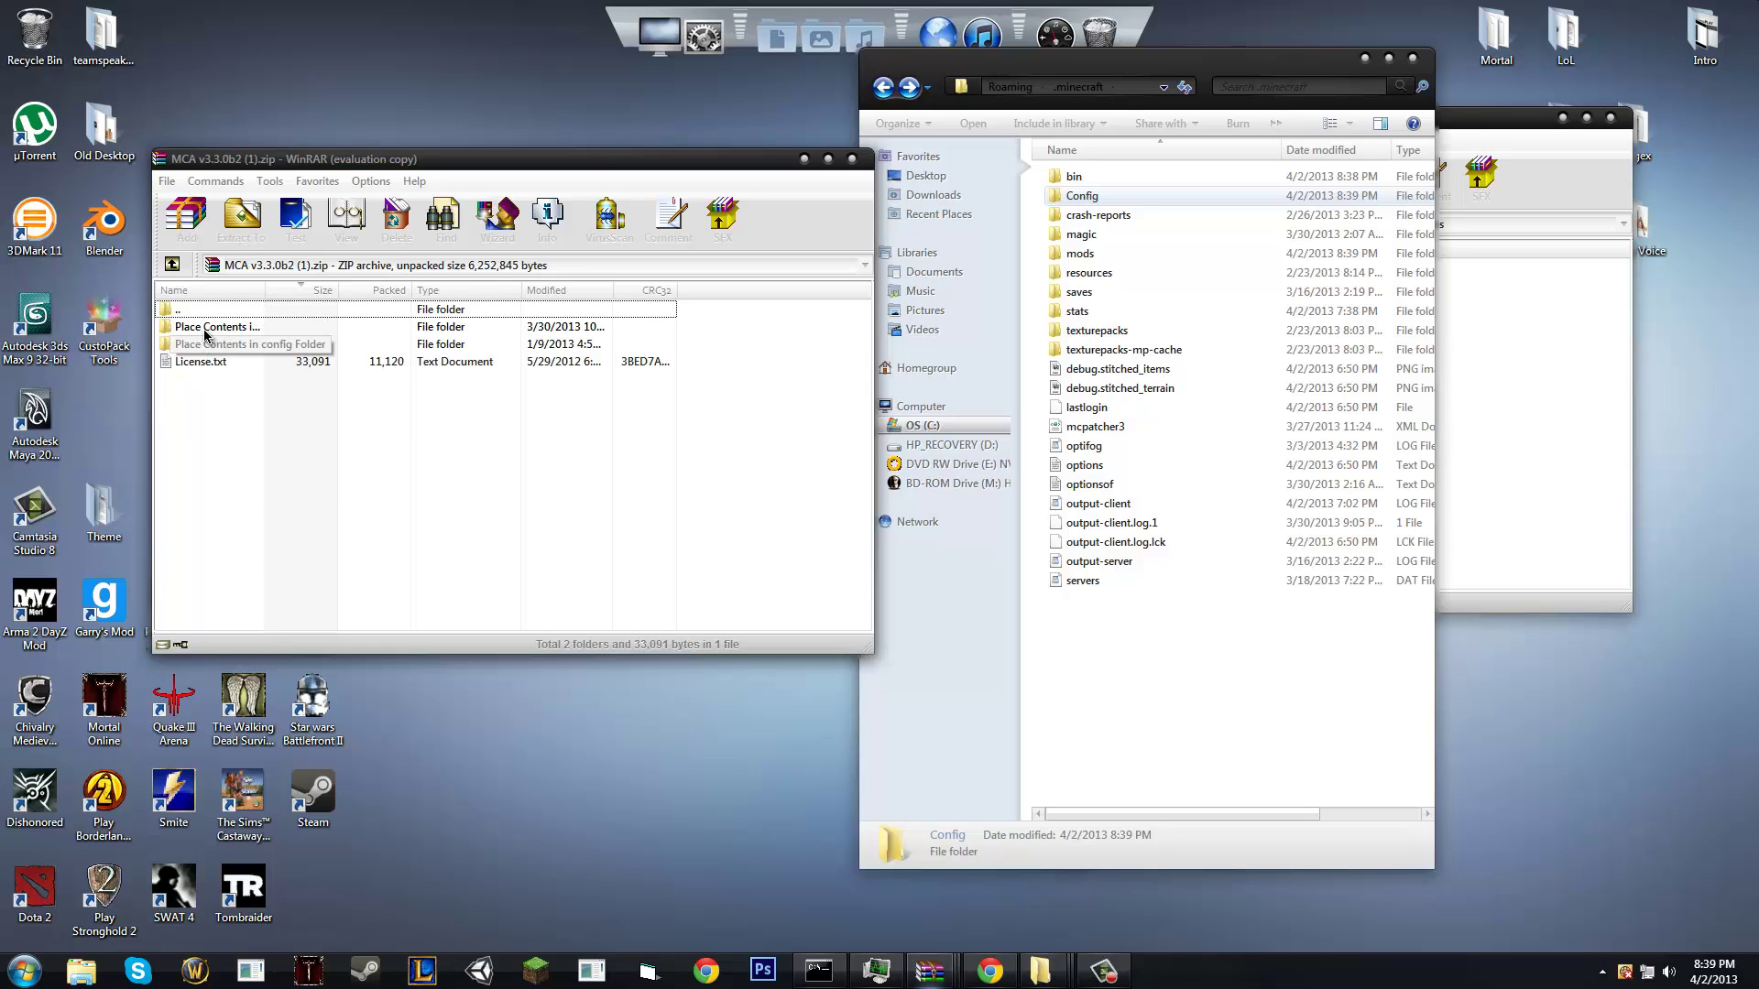
click(206, 334)
double_click(206, 332)
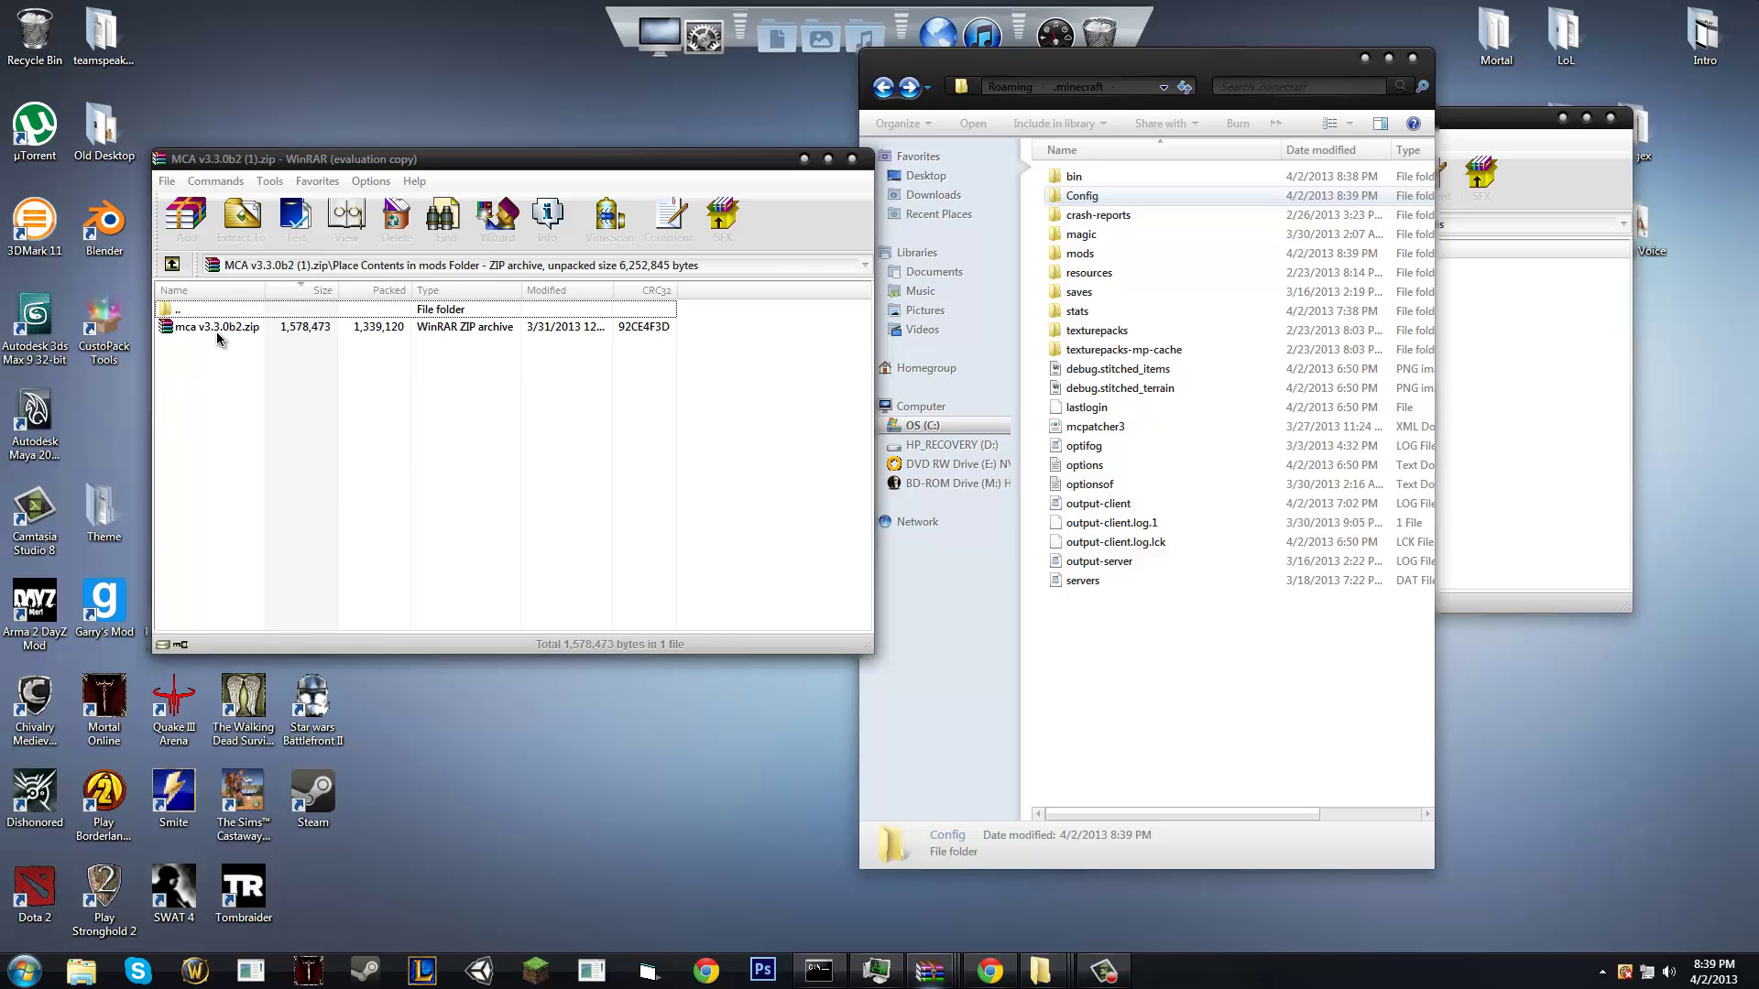
drag(218, 337, 1095, 257)
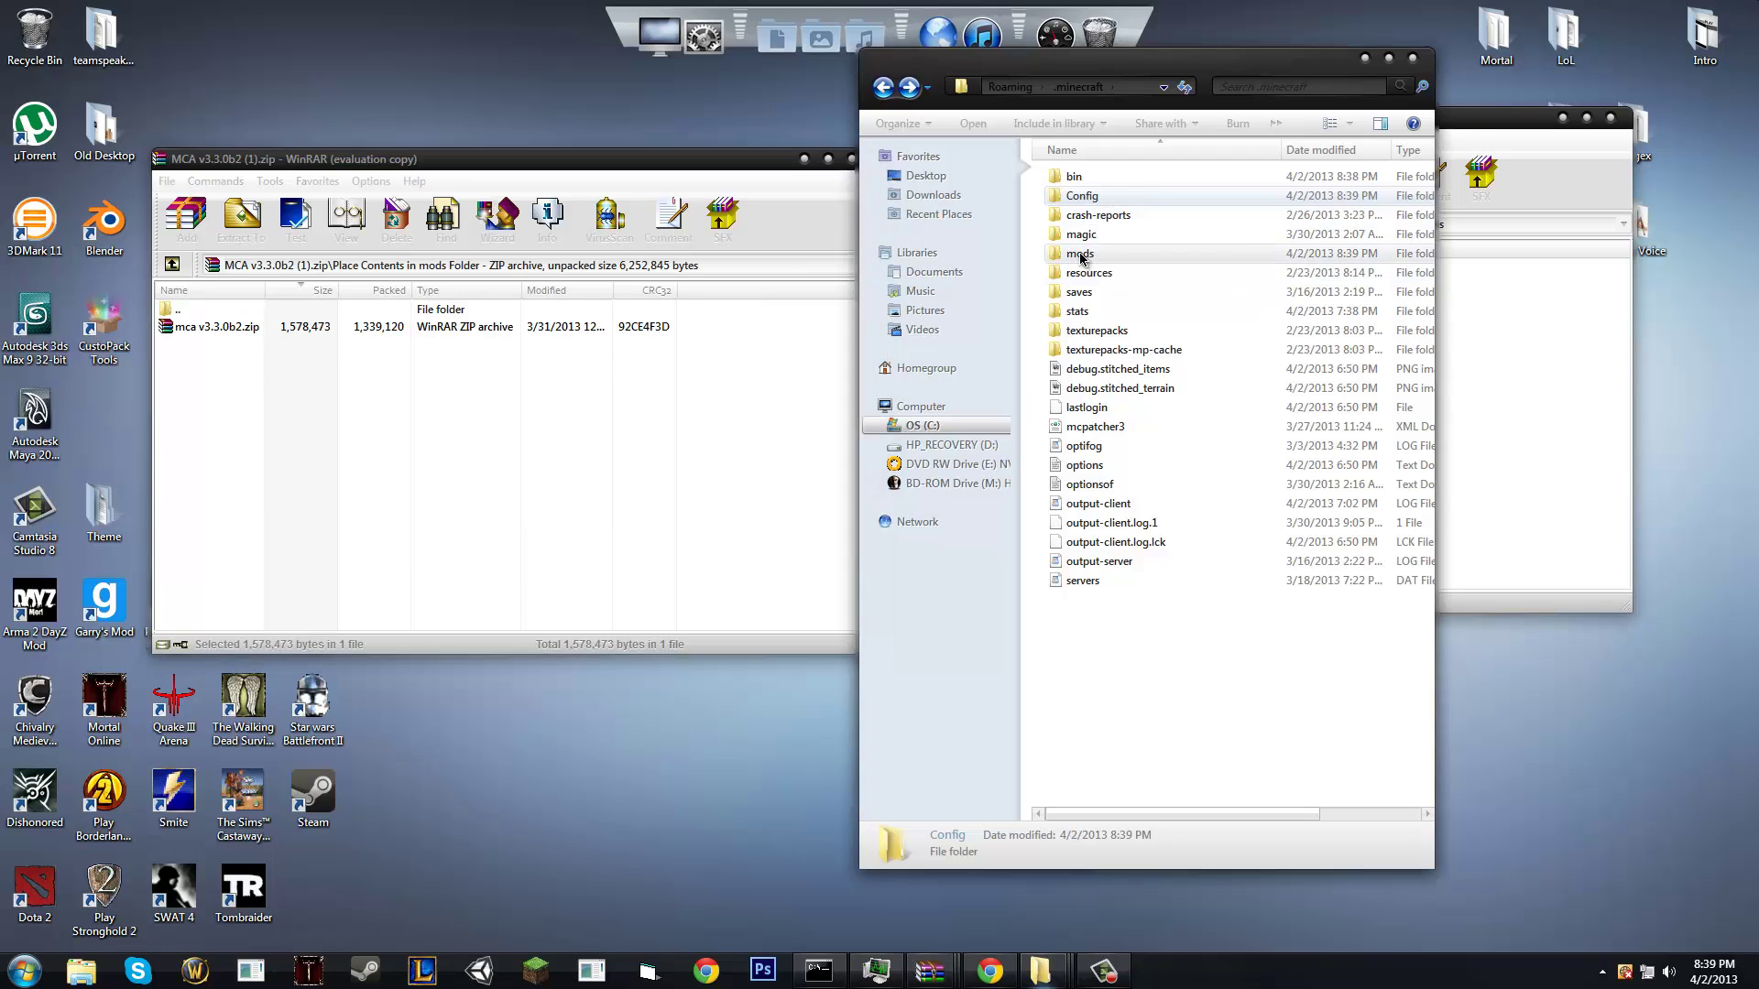
click(397, 348)
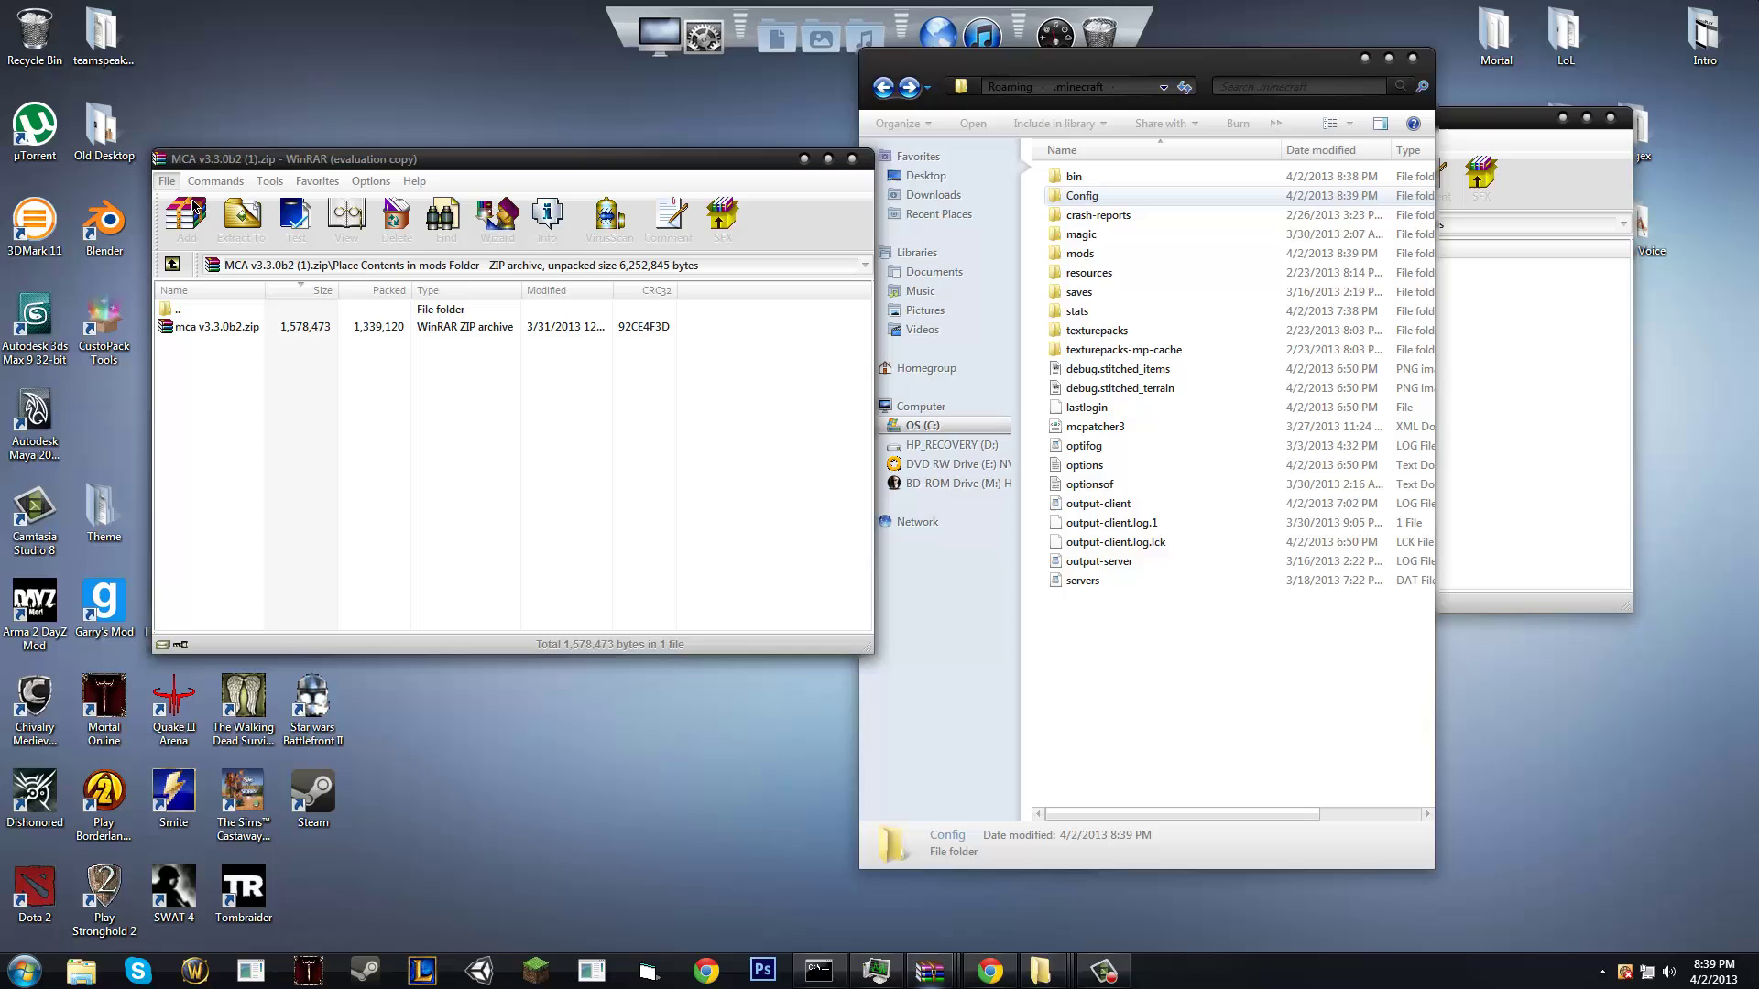
Step: Copy the MCA folder from the archive's "Place Contents in config Folder" into the Config folder of .minecraft
double_click(178, 311)
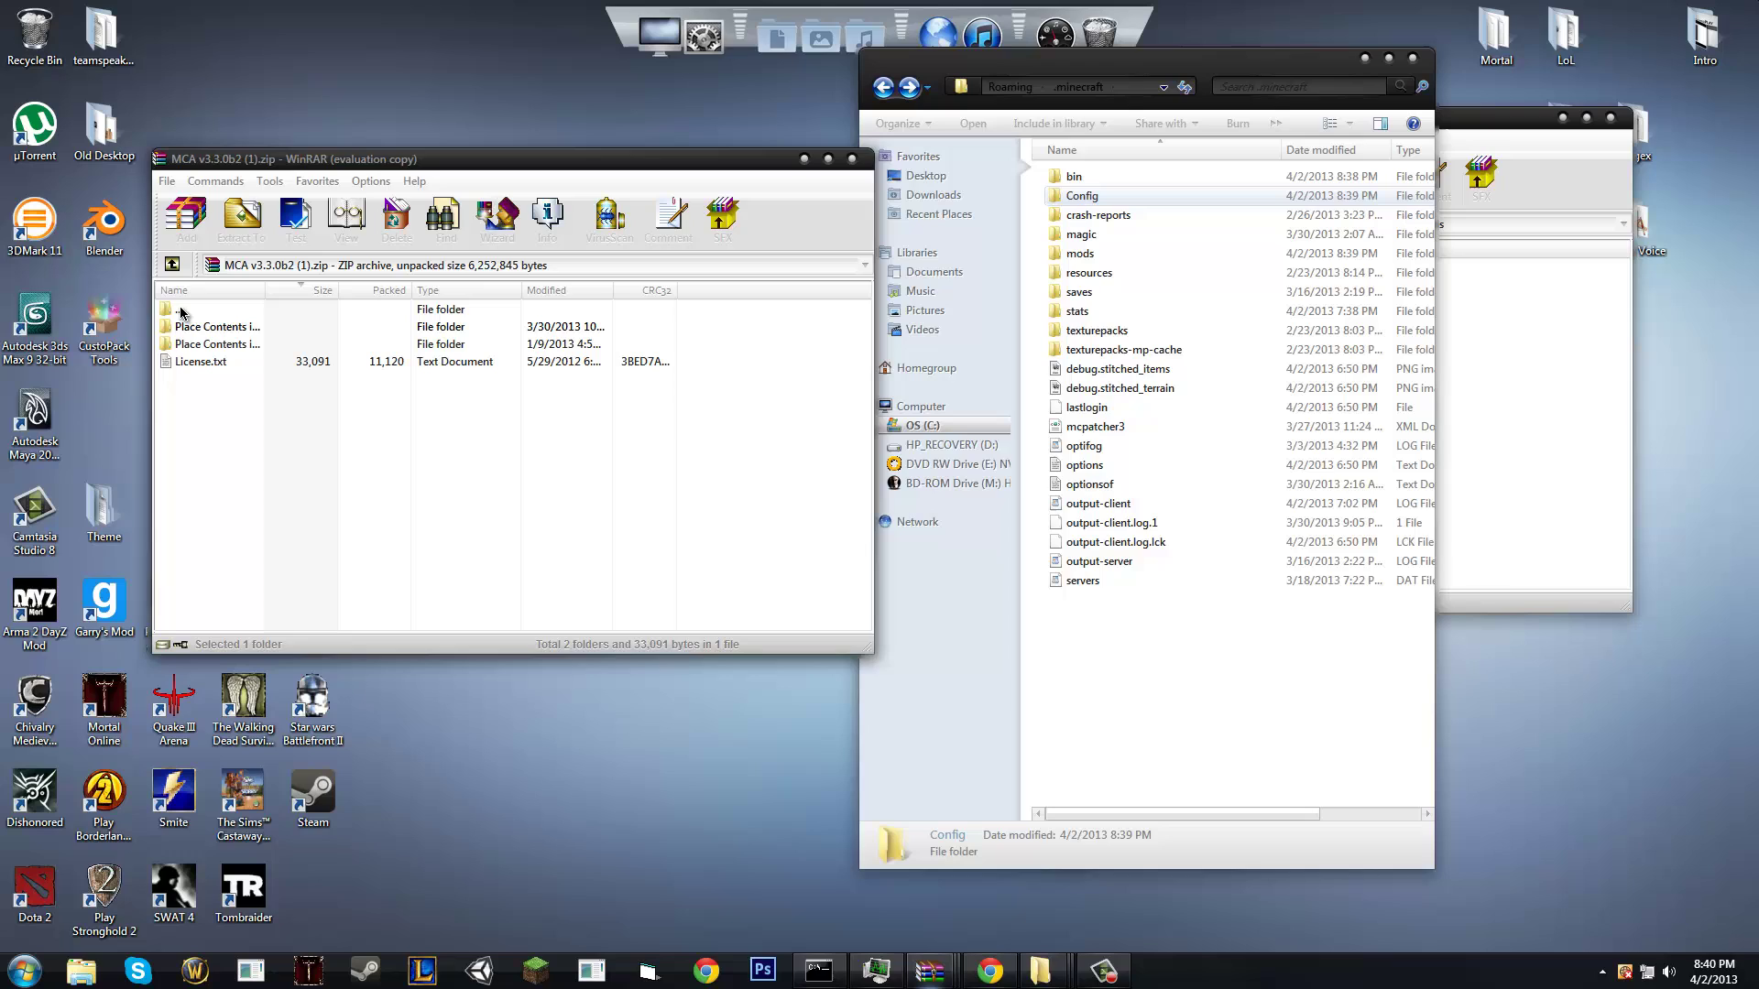
double_click(228, 347)
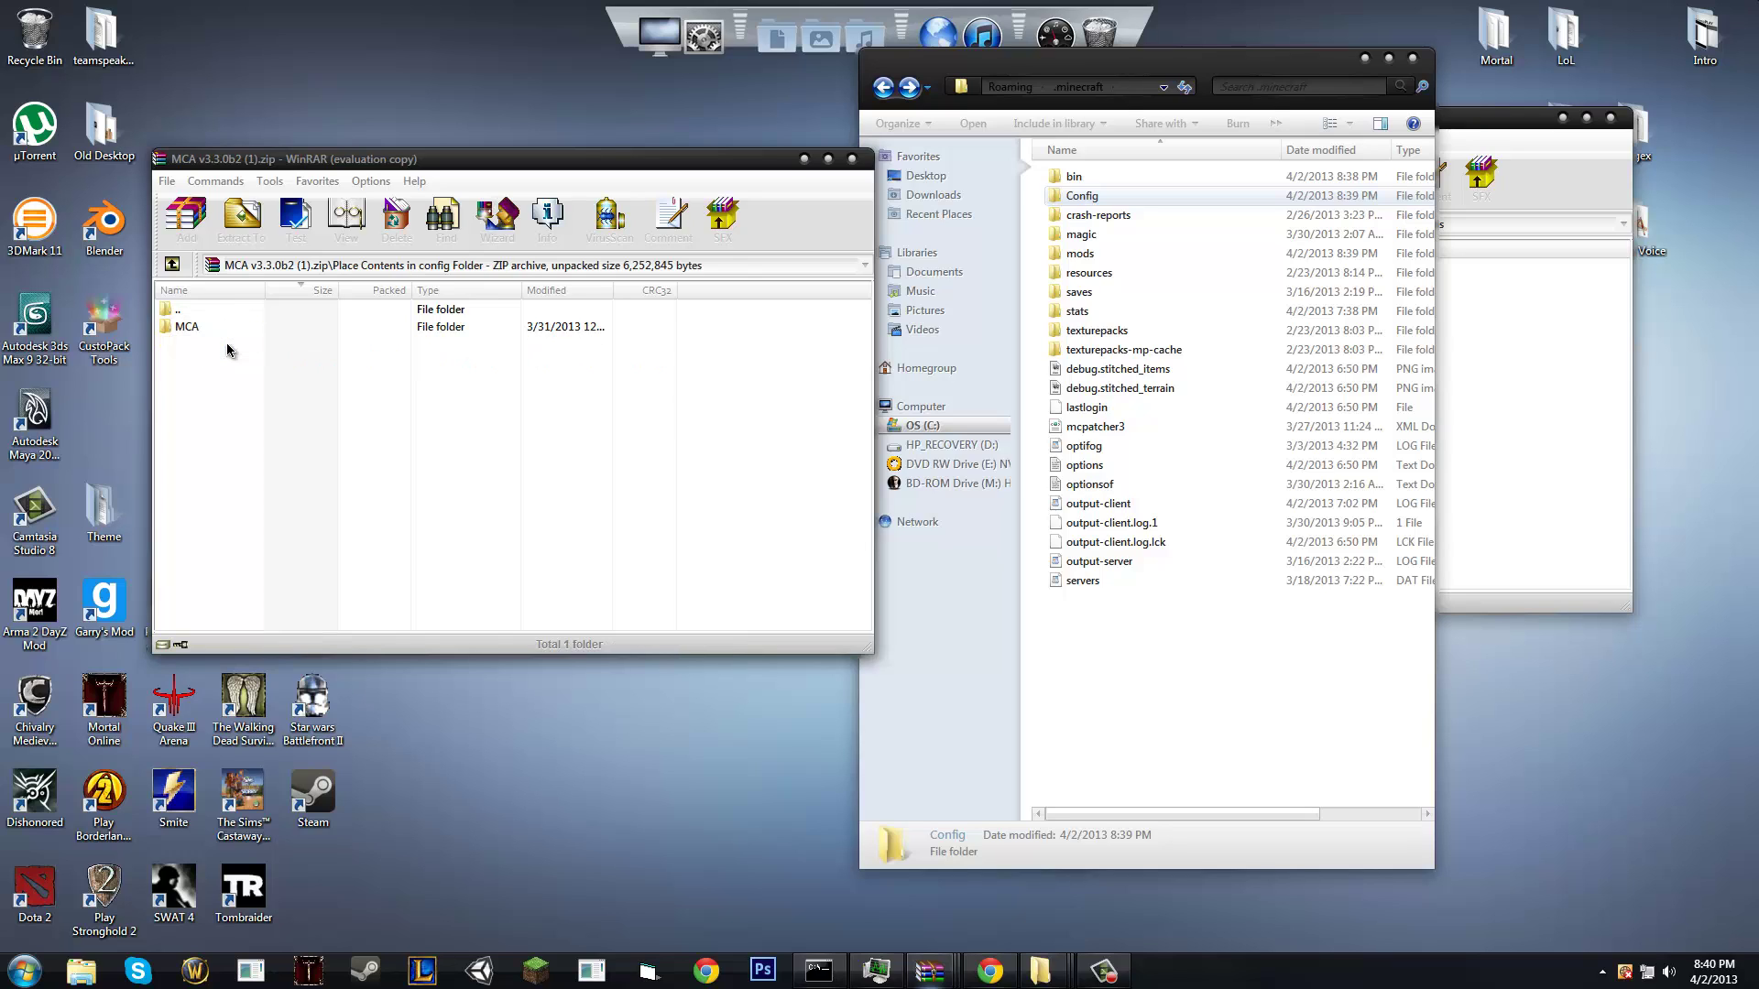
double_click(180, 315)
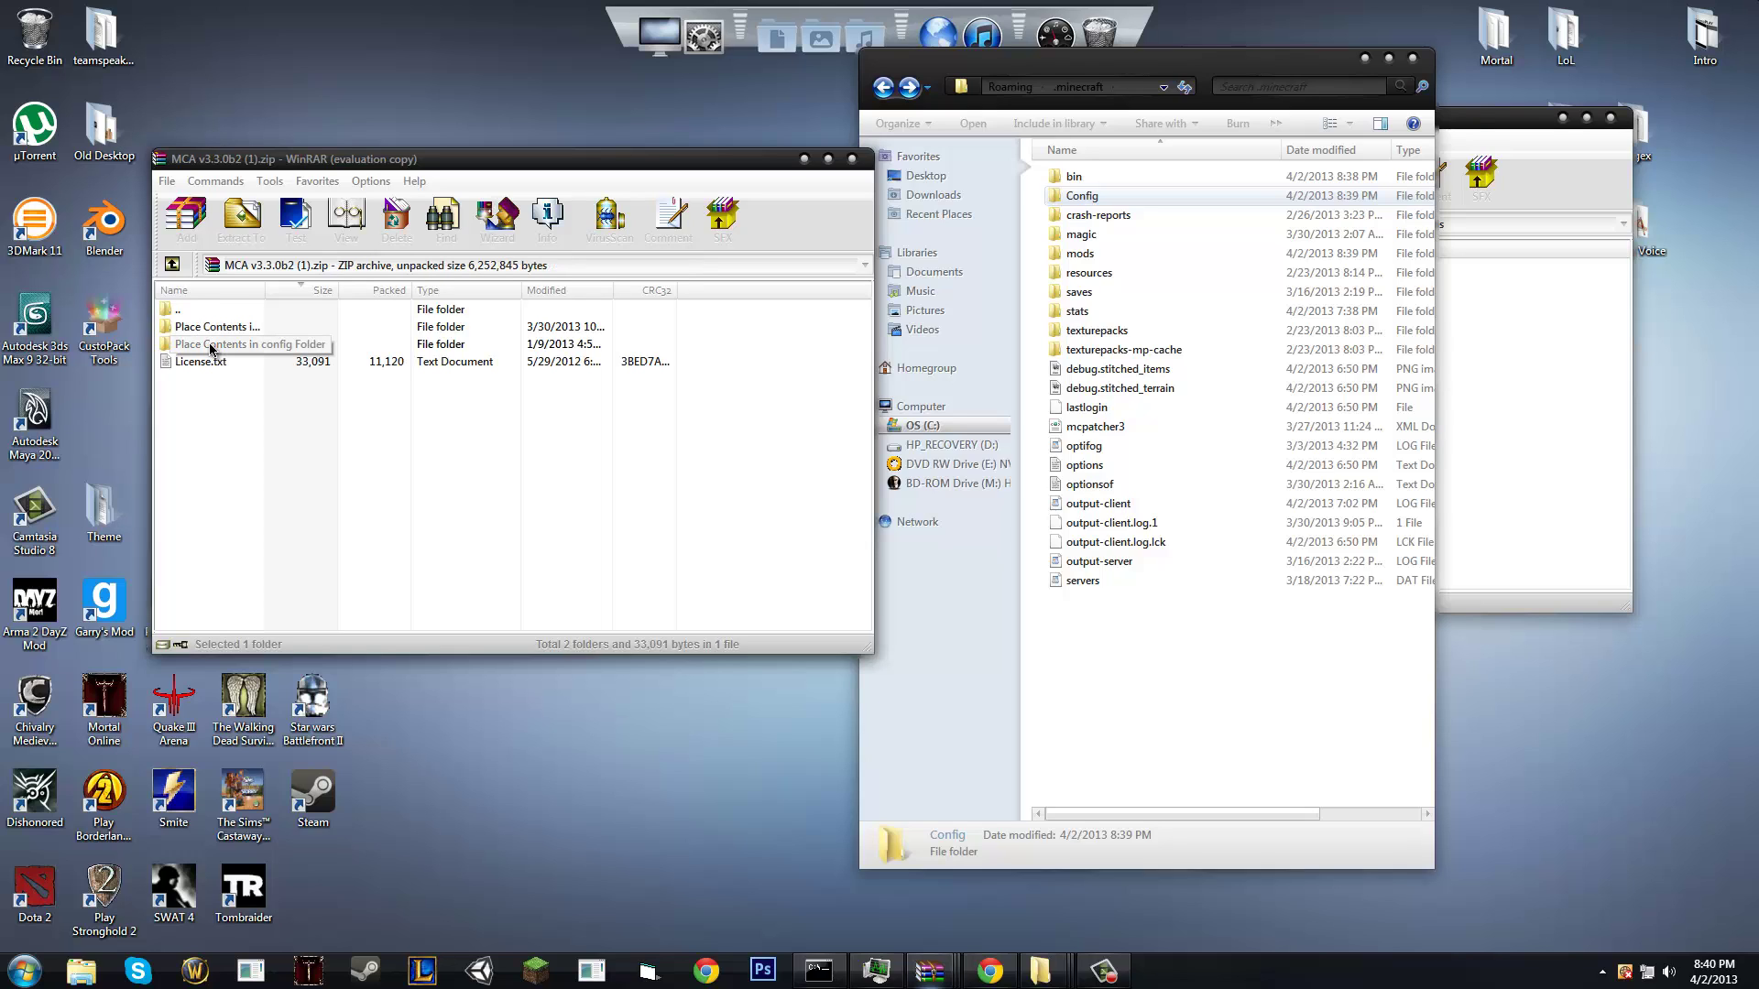
double_click(210, 348)
drag(187, 326, 1086, 202)
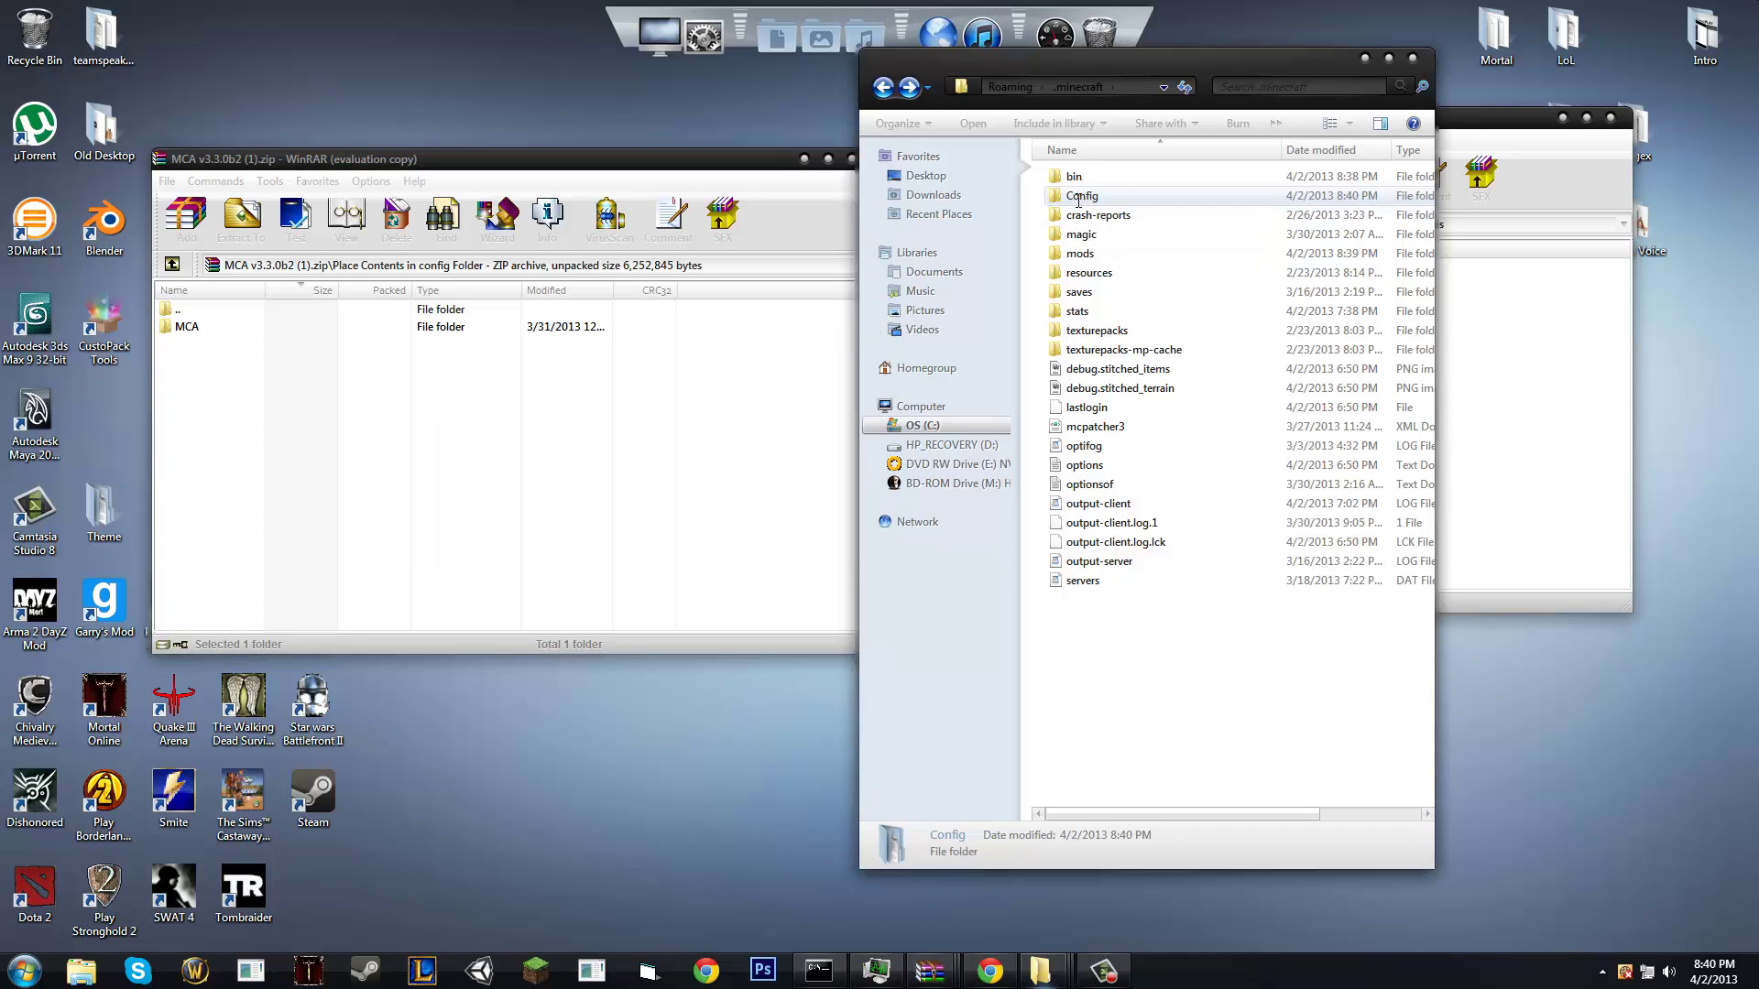
Step: Rename the Config folder in .minecraft to lowercase config
click(1081, 199)
text(config)
key(Return)
click(653, 416)
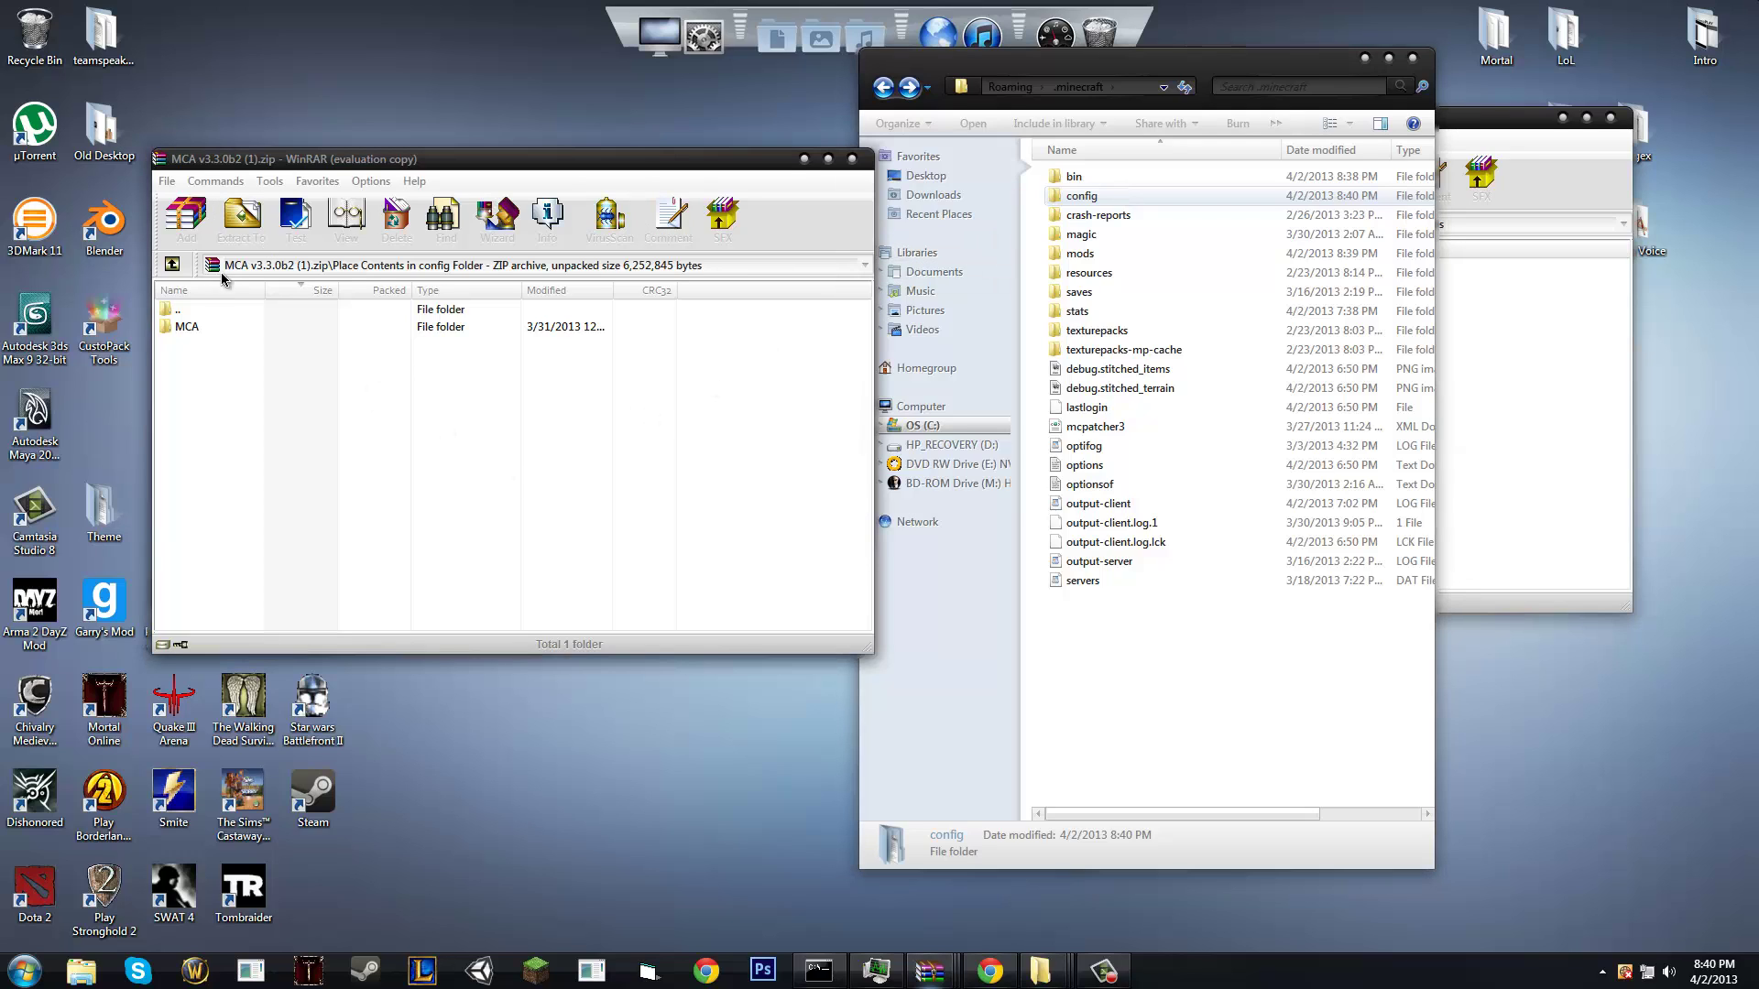
Step: Go back to the top level of the MCA v3.3.0b2 archive and close it
double_click(184, 312)
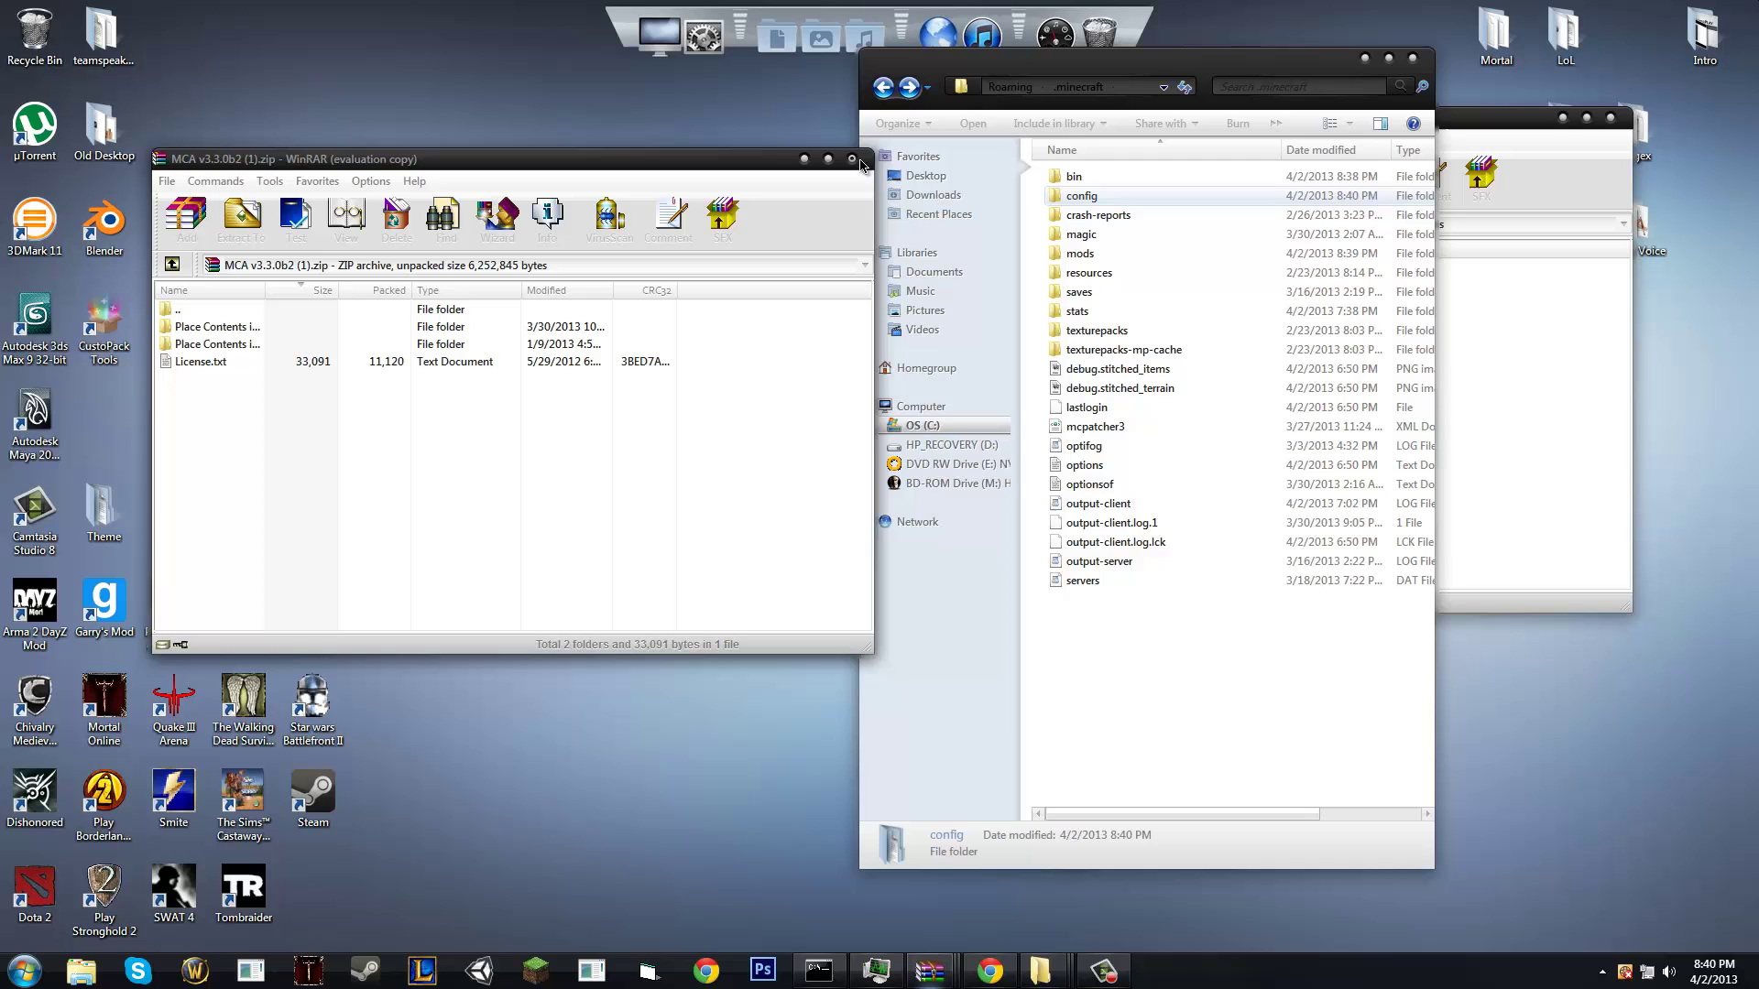
click(853, 160)
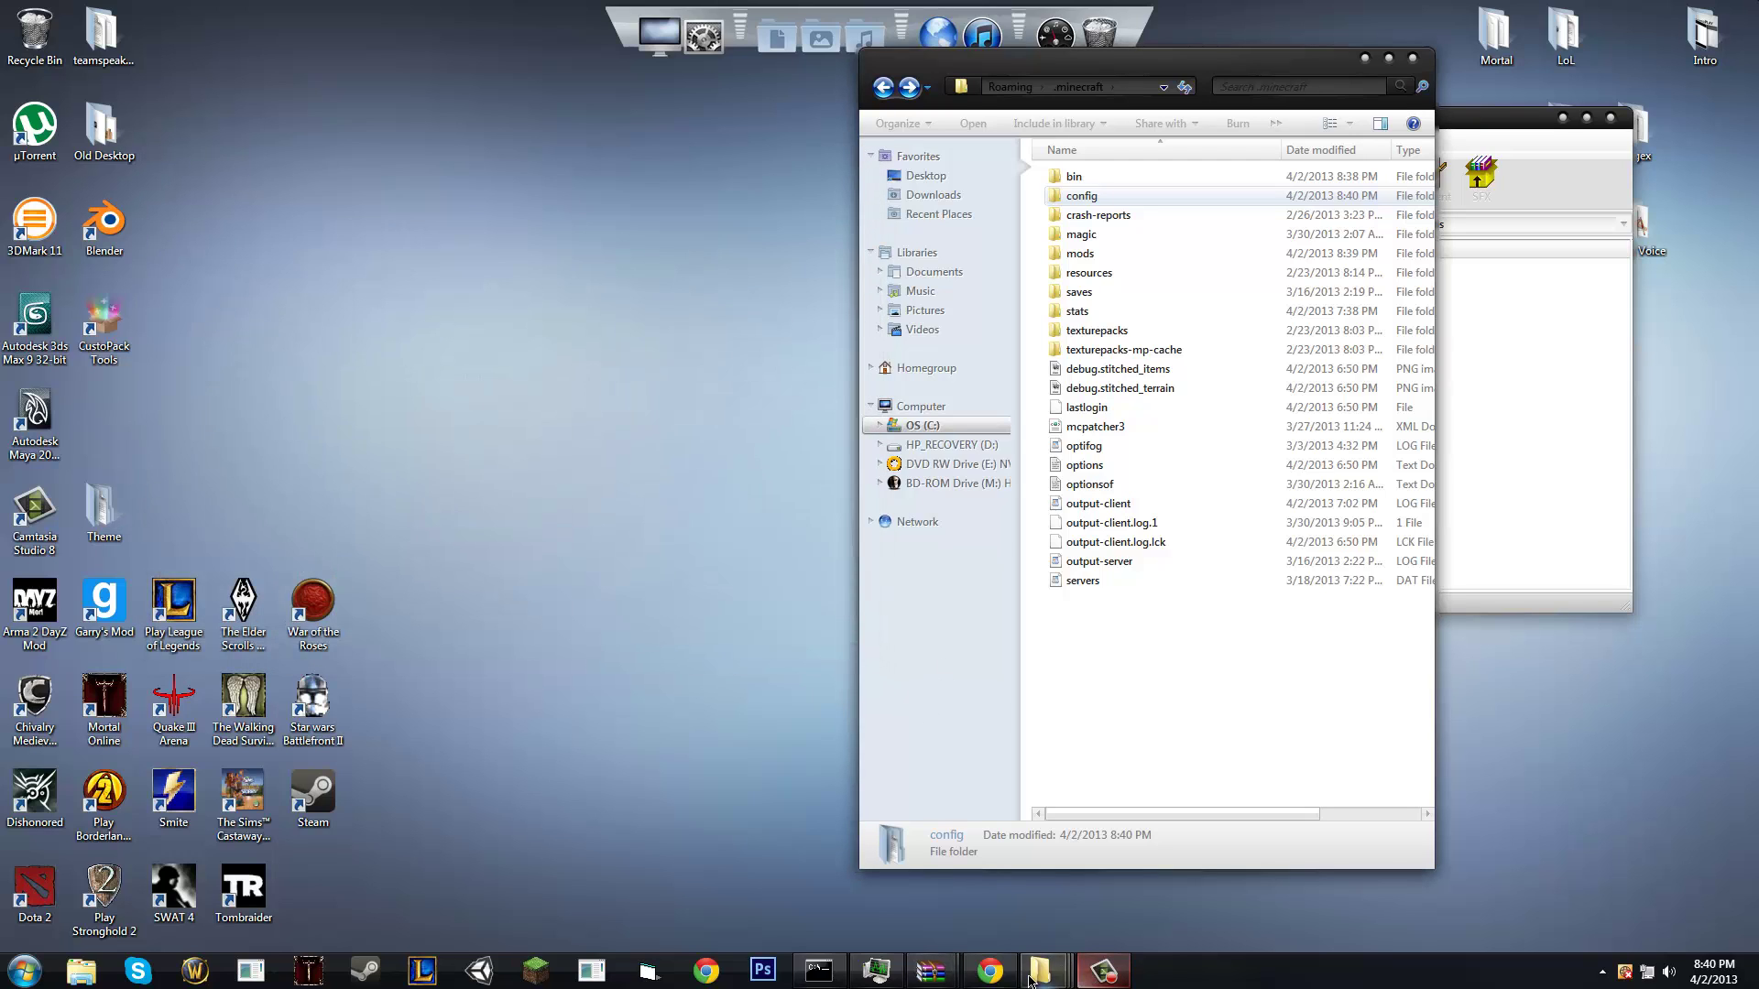
mouse_move(990, 973)
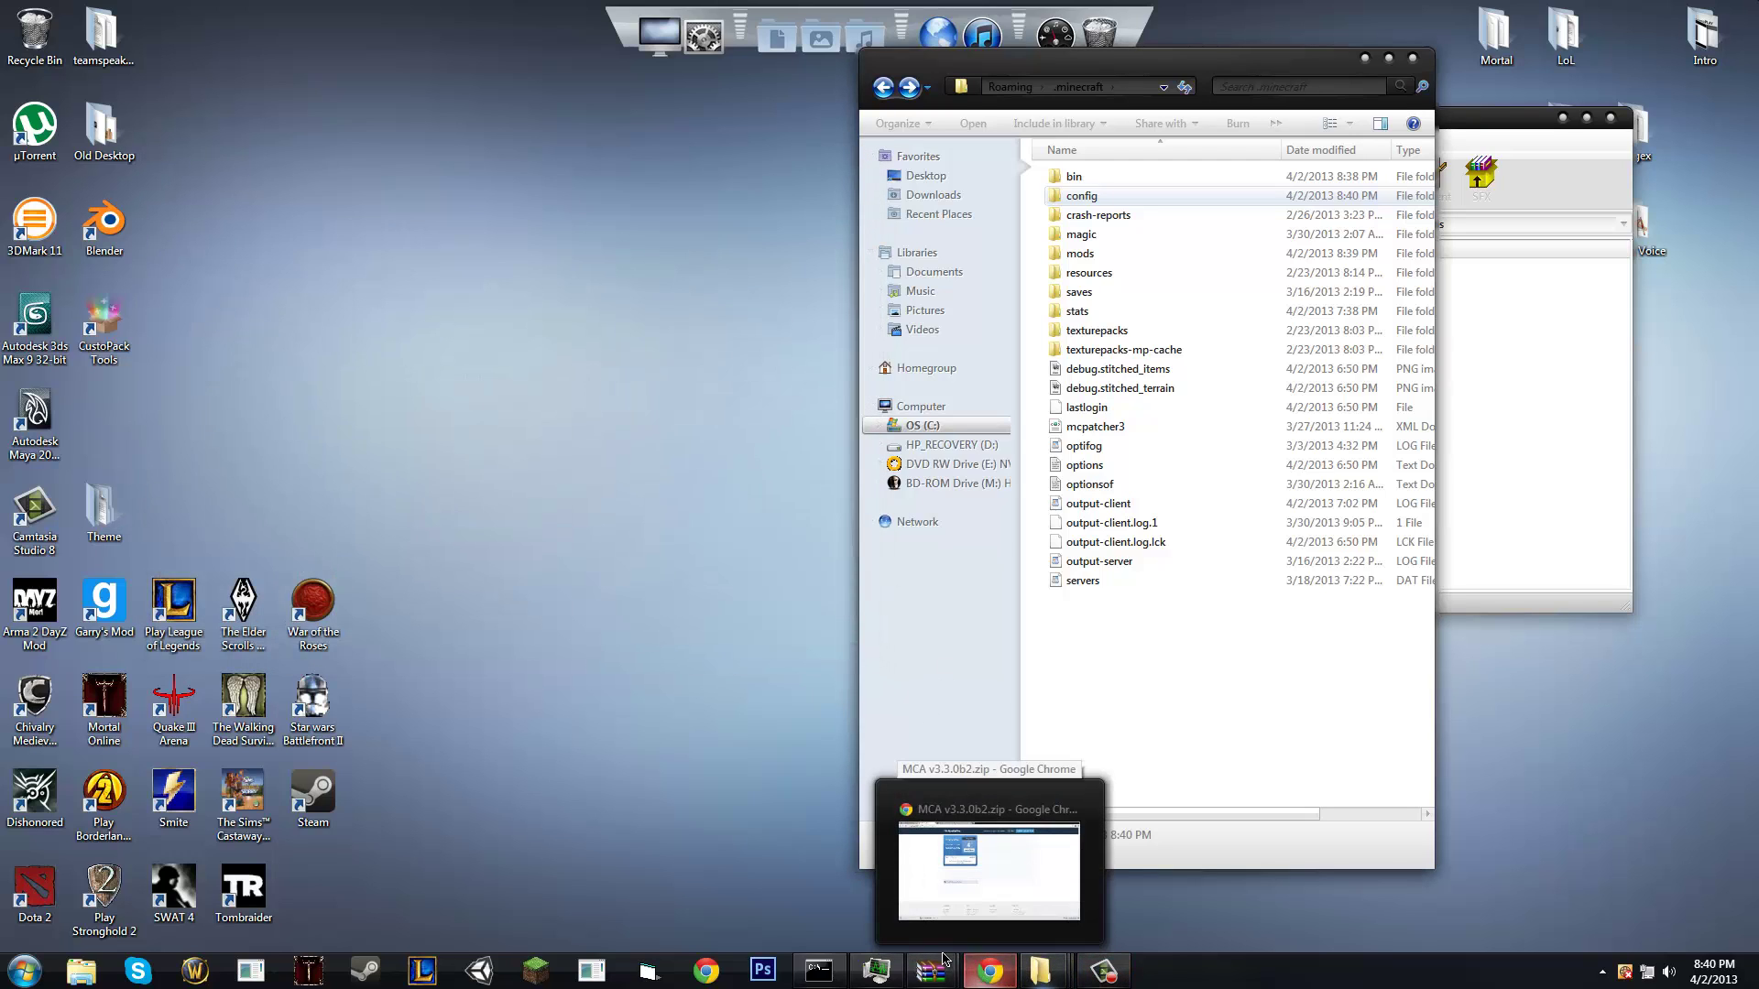